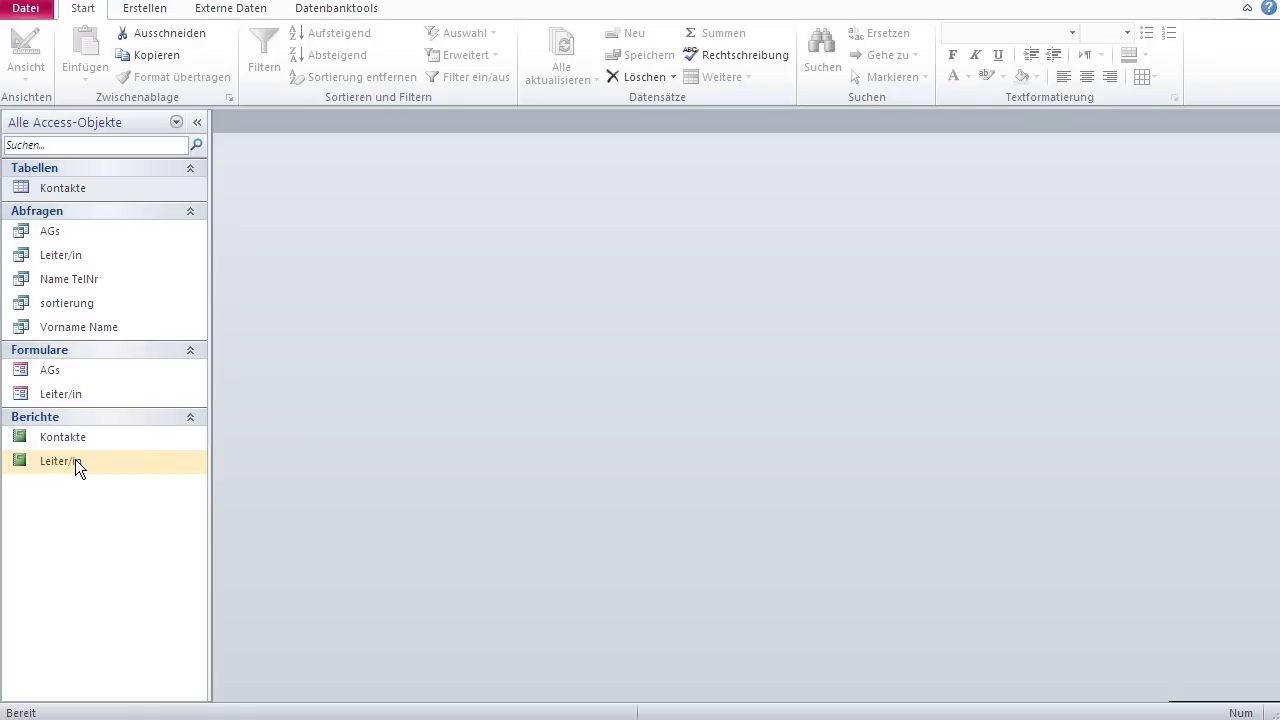
Step: Open the Kontakte table in Design view and check the field sizes of the Firma and Stelle fields
double_click(63, 187)
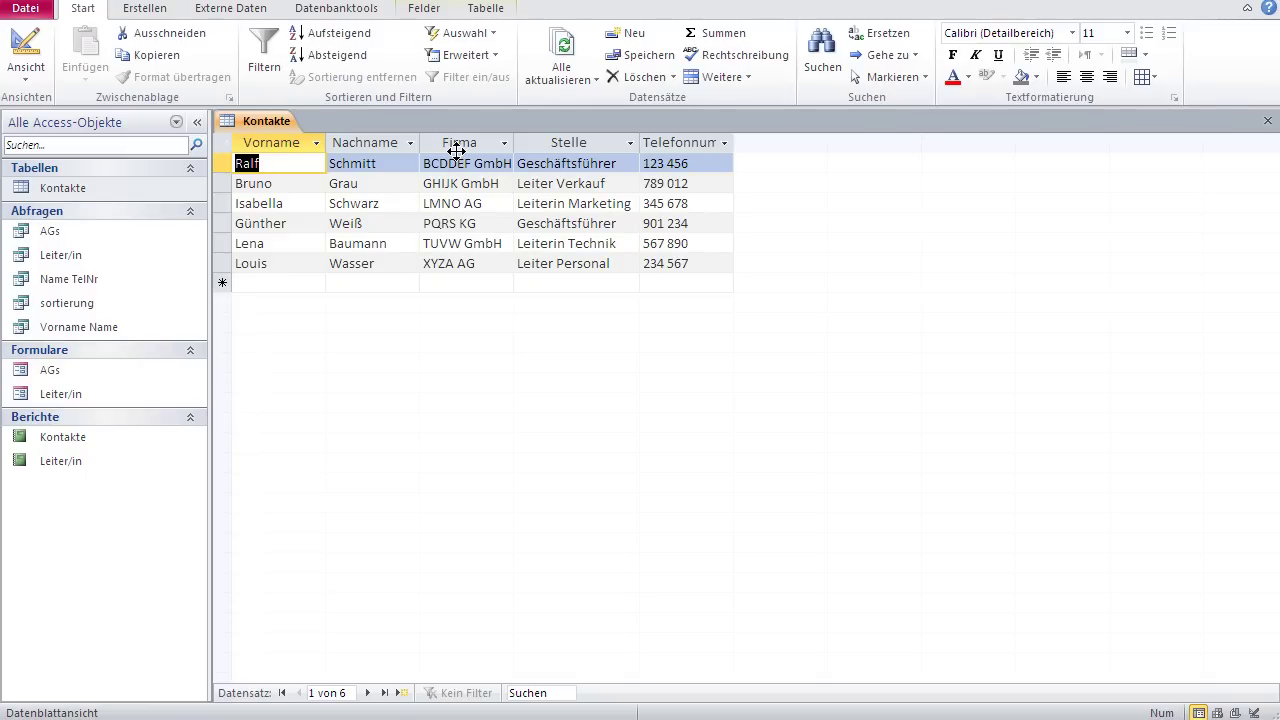
left_click(26, 55)
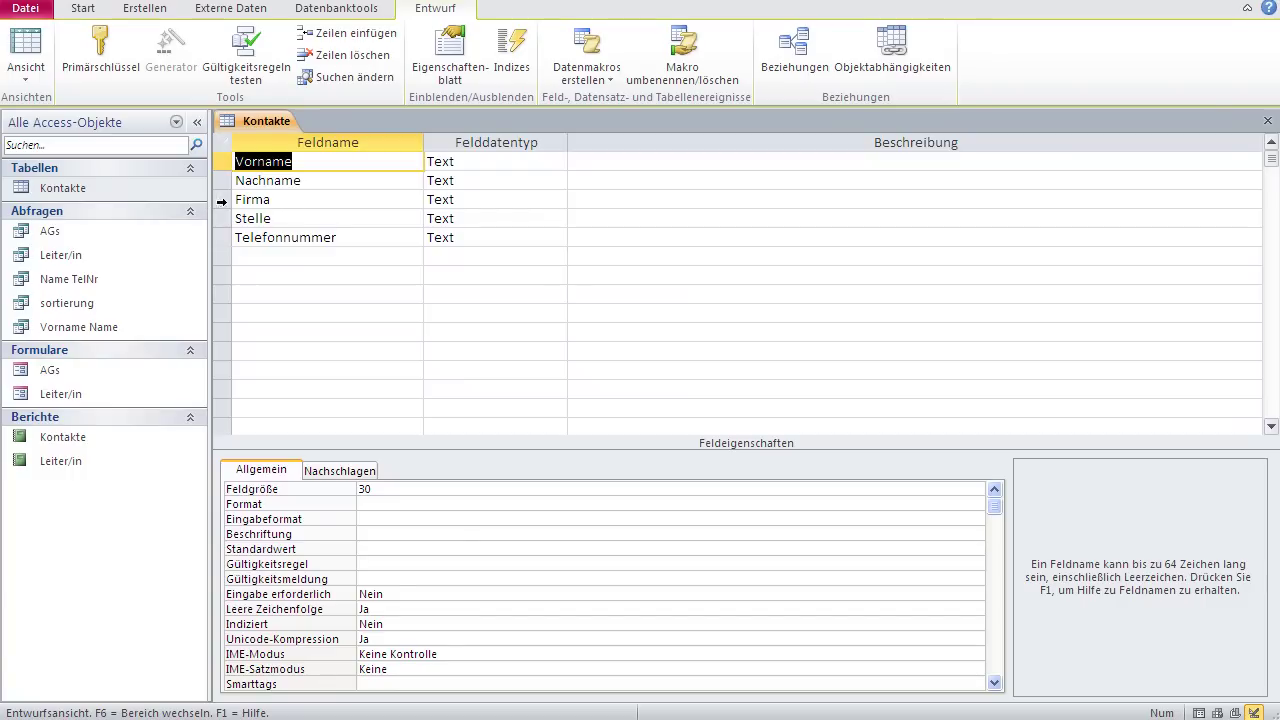
left_click(222, 199)
type("100")
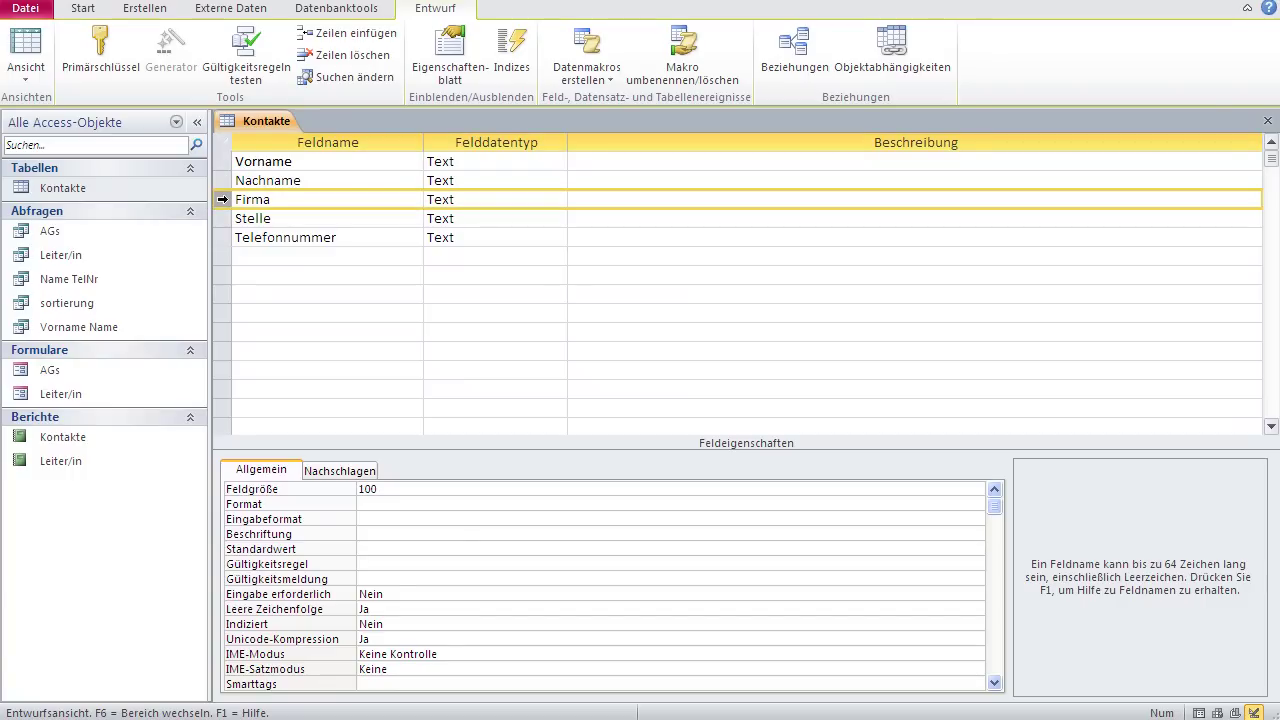
left_click(224, 218)
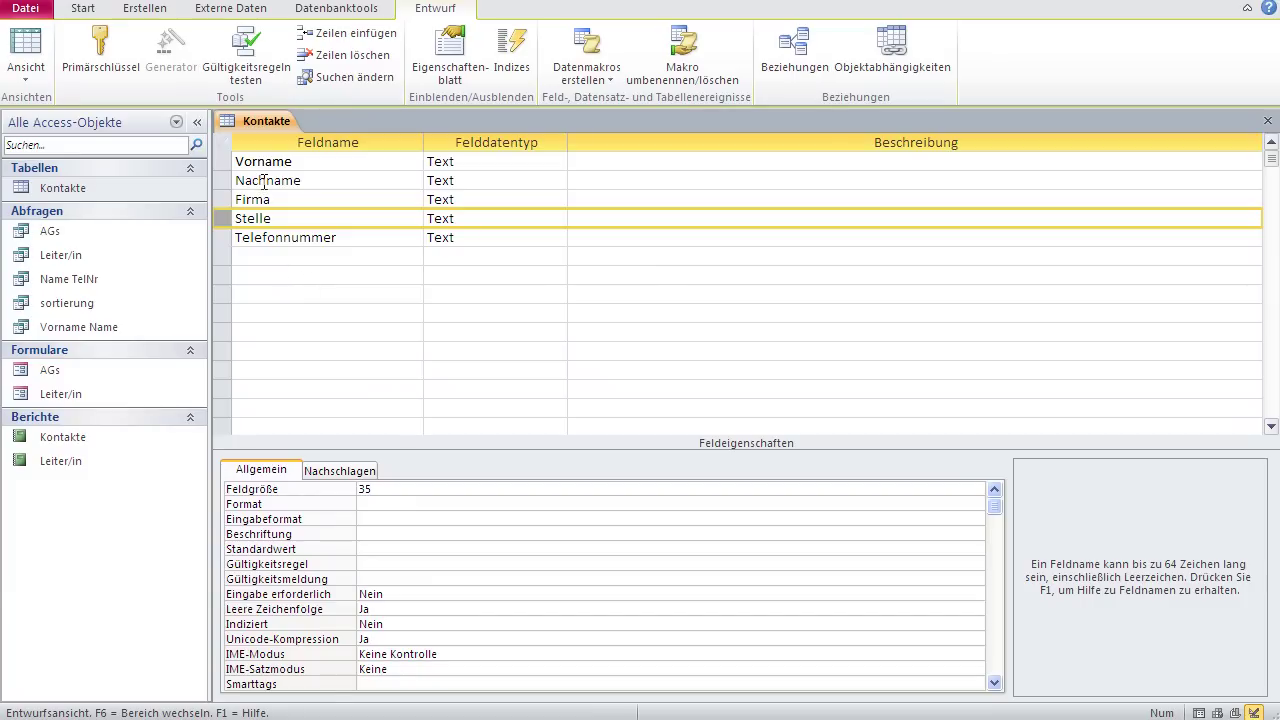
Step: Insert a new field named Geburtsdatum directly above the Firma field
left_click(222, 199)
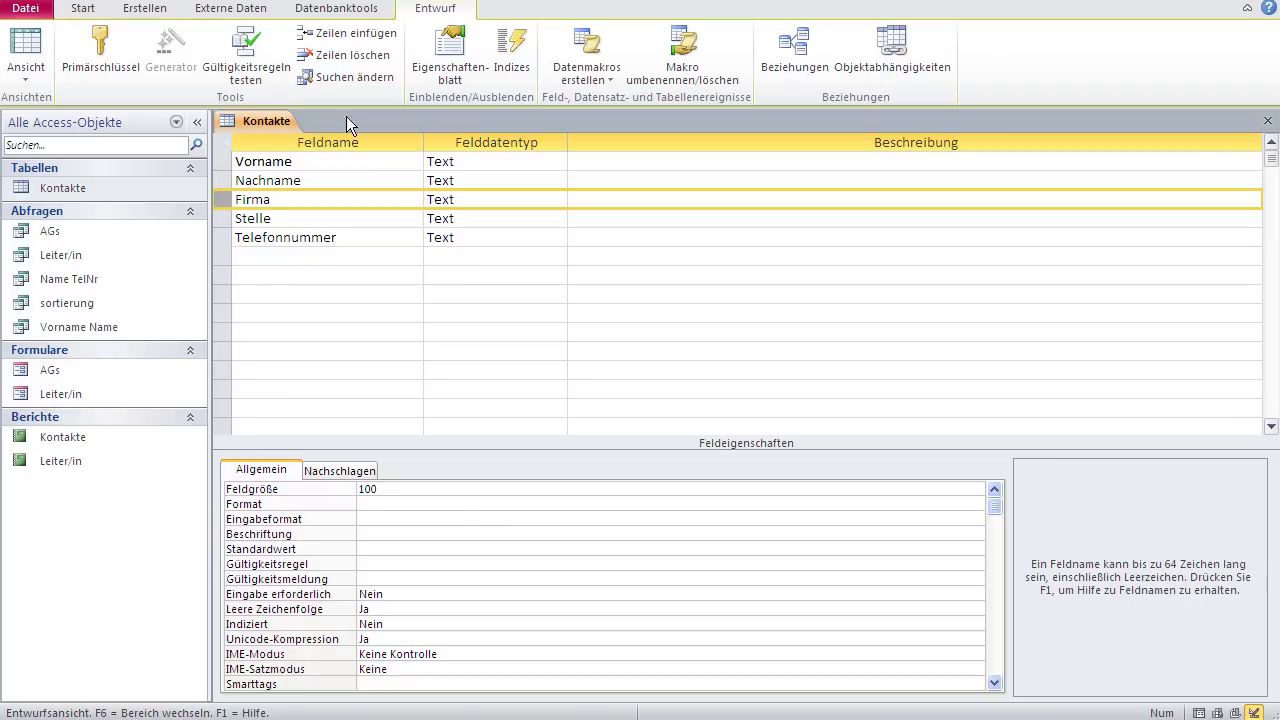
left_click(349, 37)
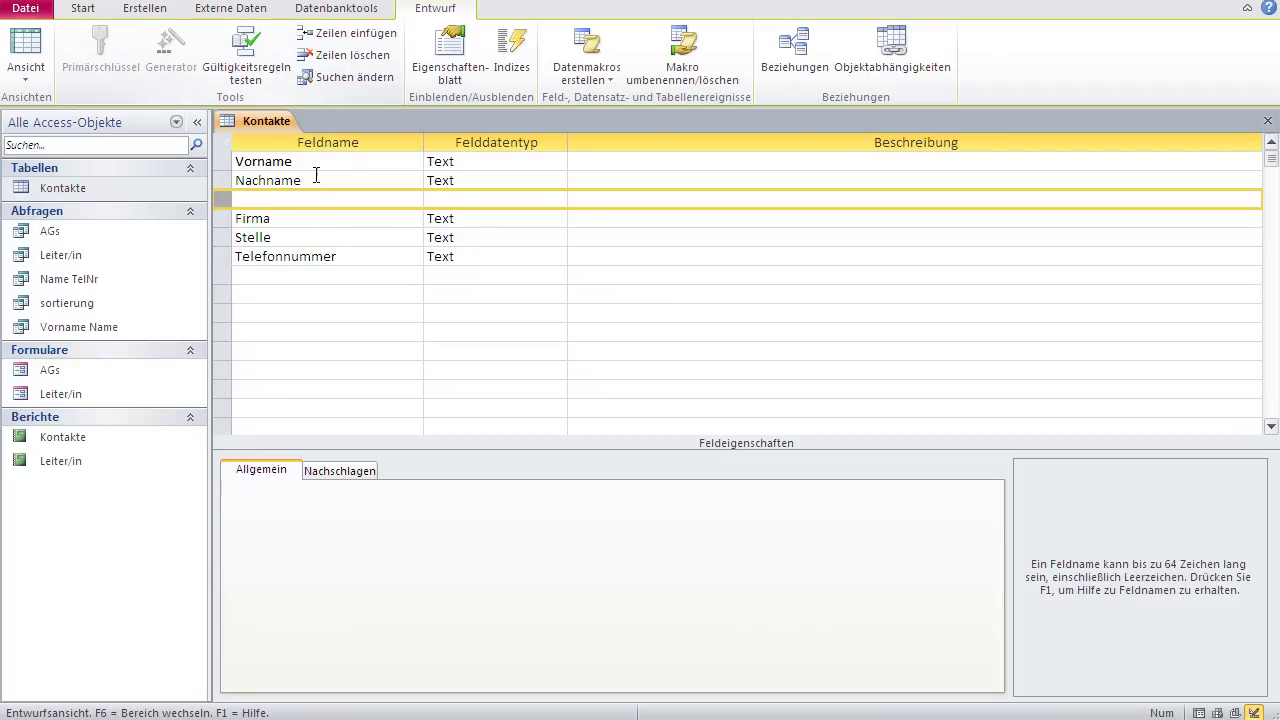
type("Geburt")
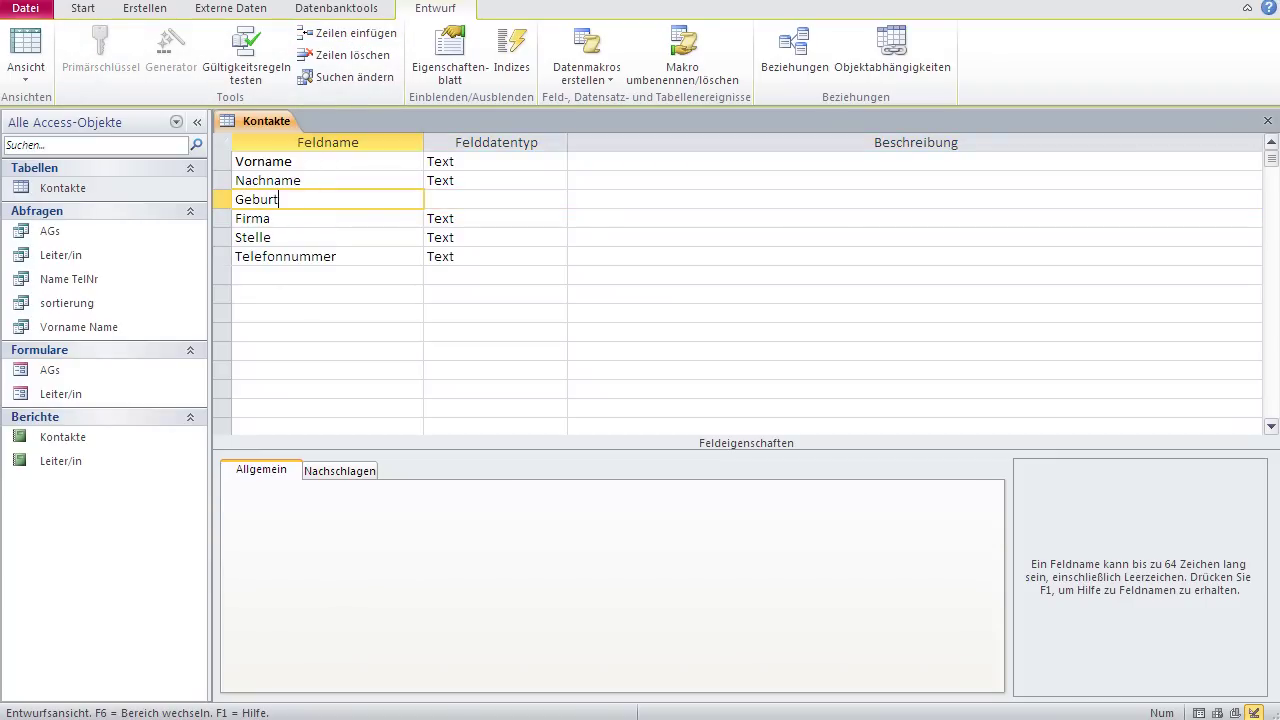
type("sdatum")
Step: Set the data type of the Geburtsdatum field to Datum/Uhrzeit
left_click(525, 202)
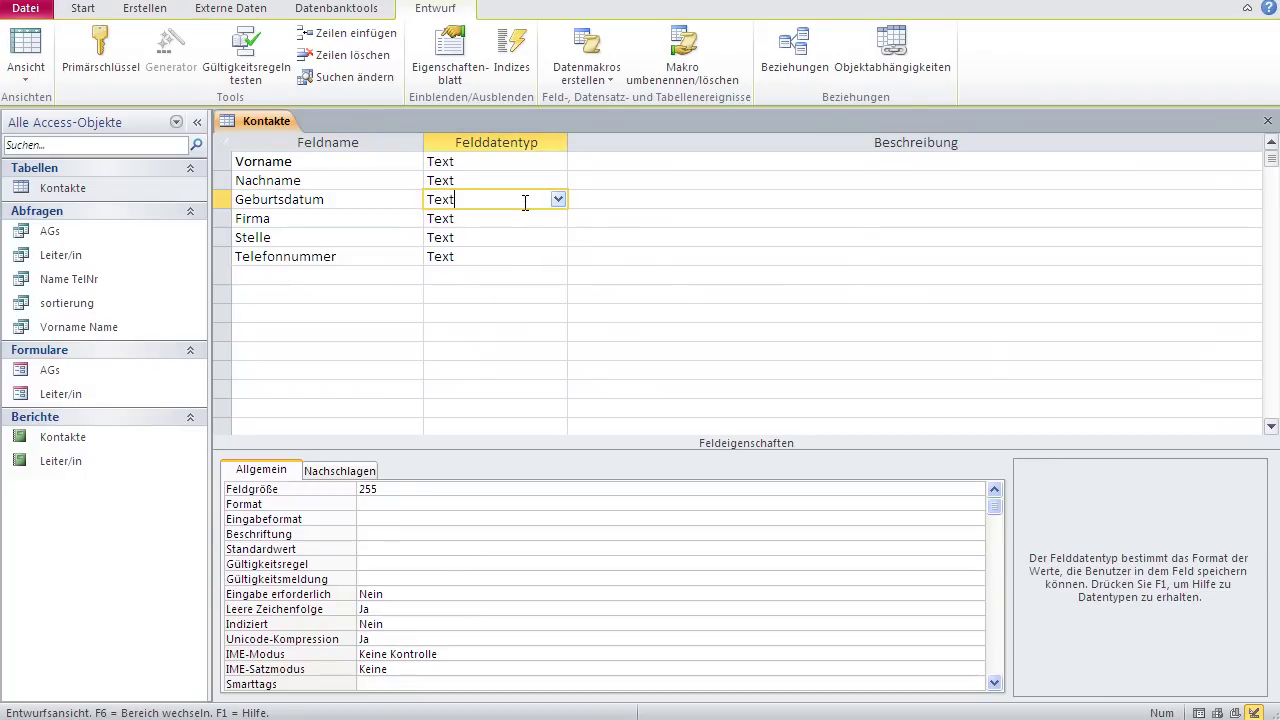
left_click(558, 199)
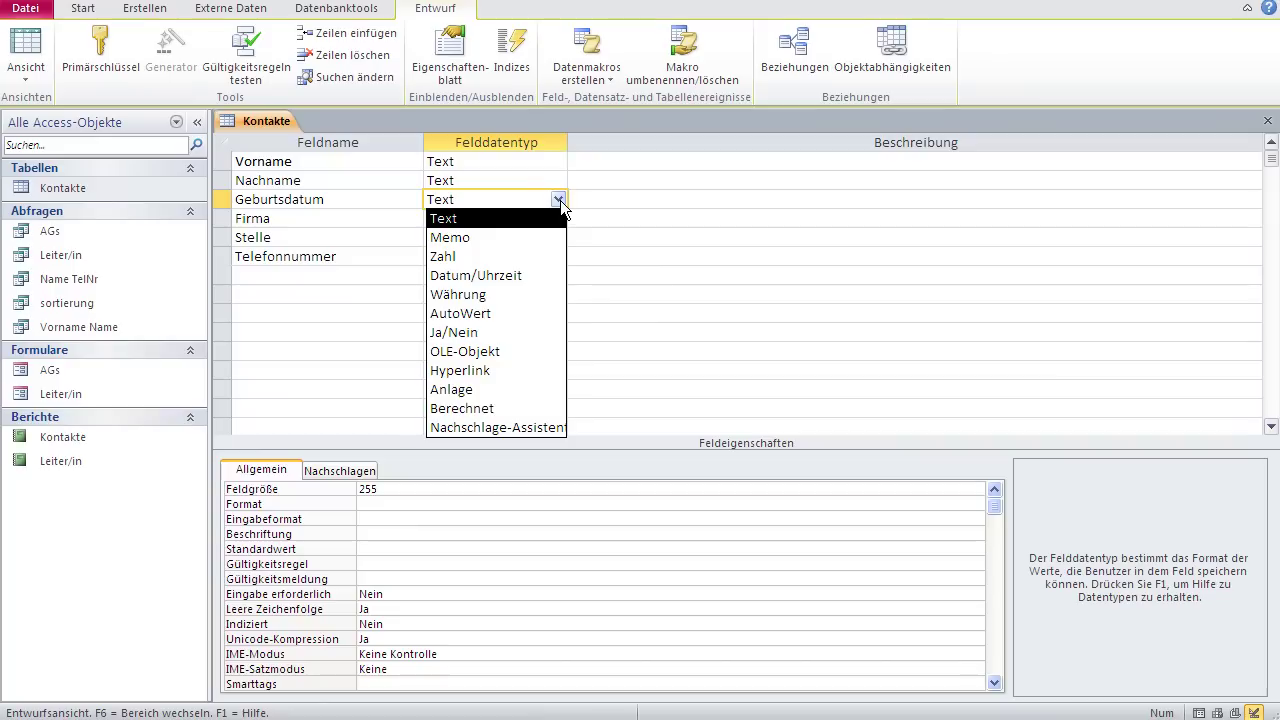
left_click(522, 277)
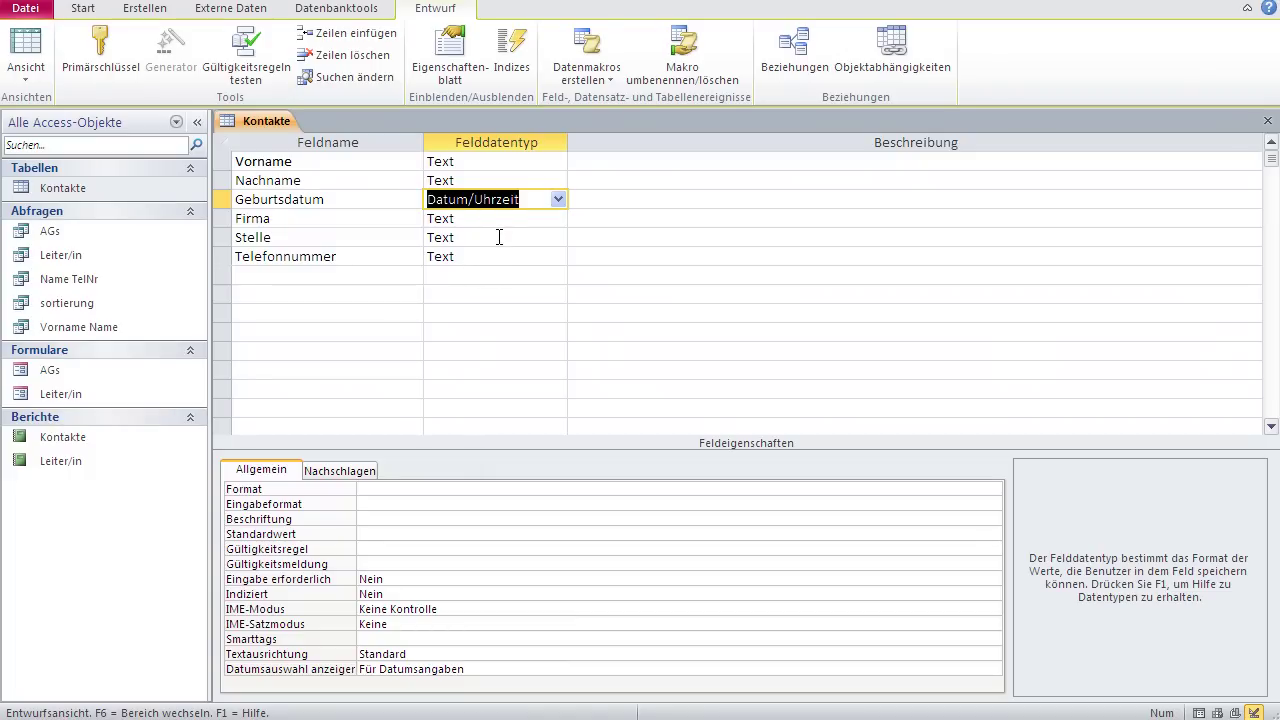
Step: Compare the properties of Nachname and Geburtsdatum, then switch to Datasheet view and save the Kontakte table
left_click(473, 181)
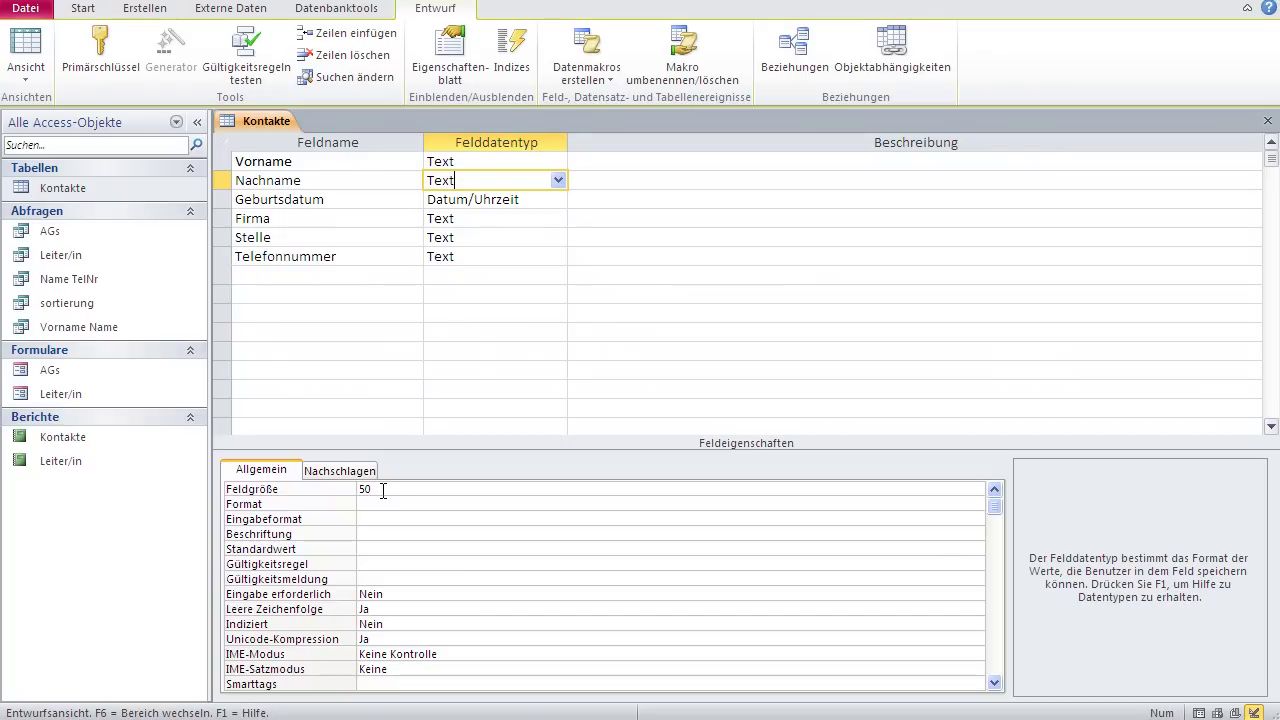
left_click(492, 200)
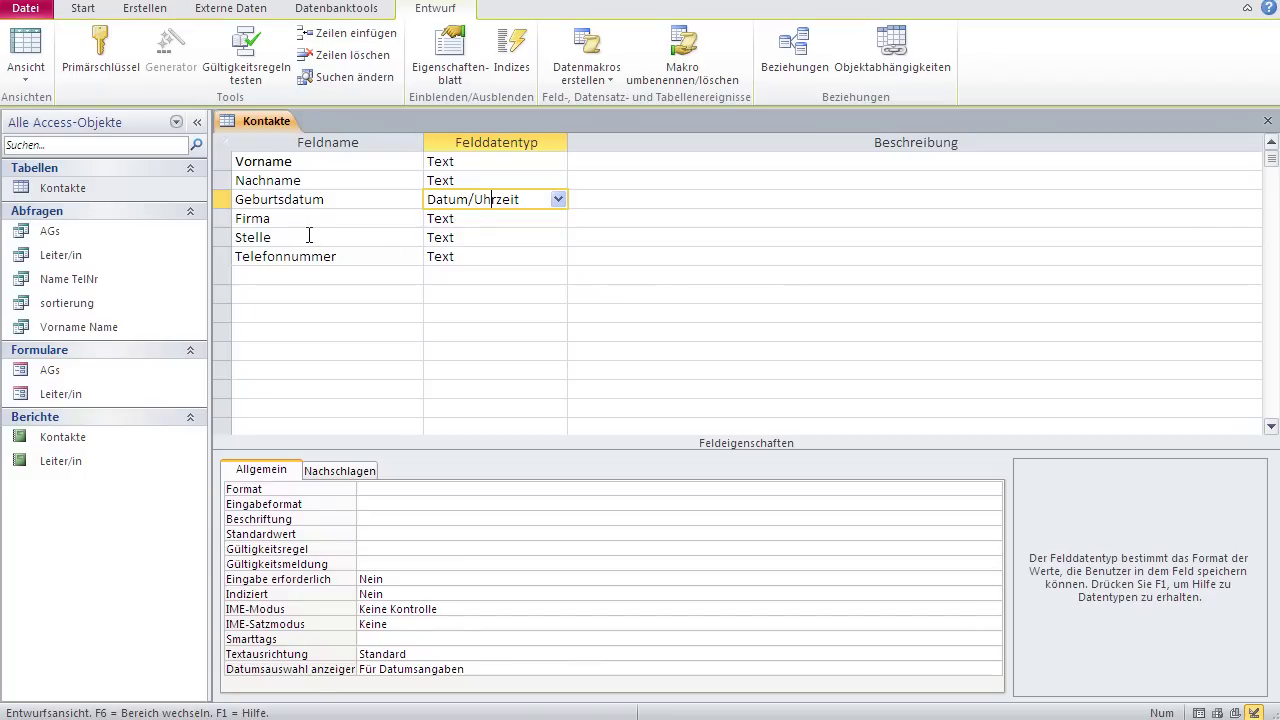
left_click(25, 52)
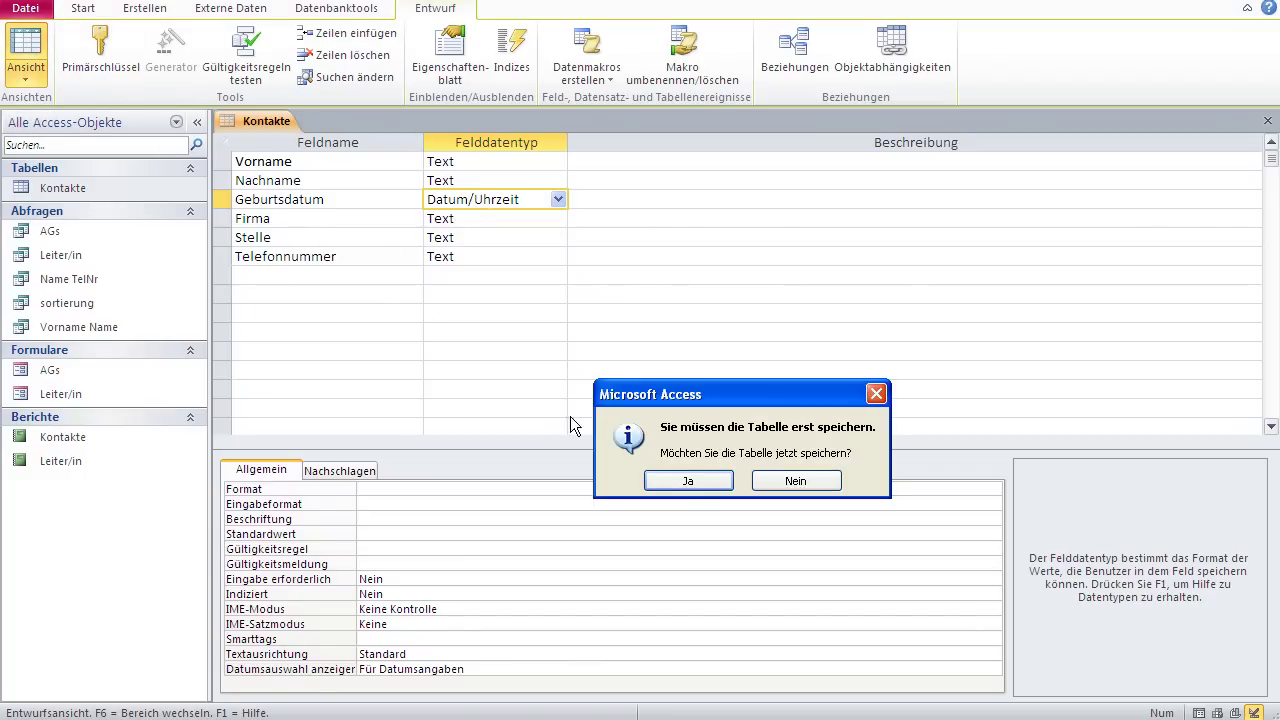
left_click(686, 482)
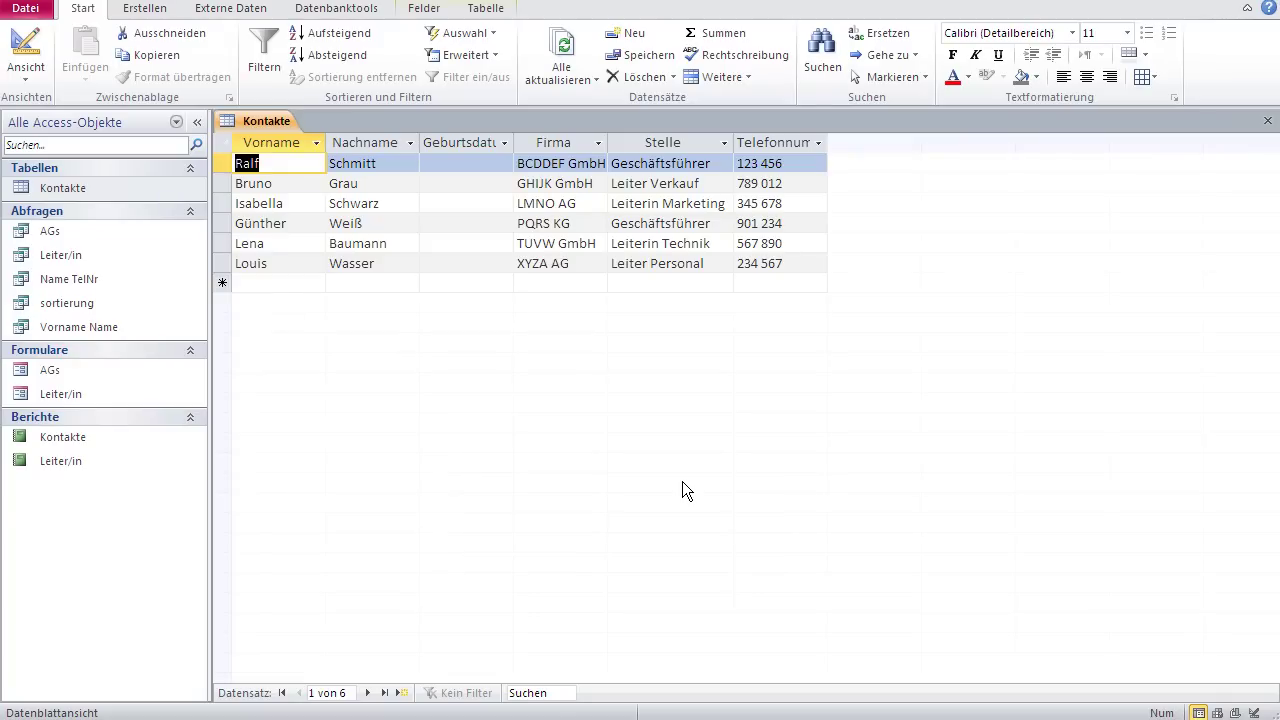
Step: Enter the birth dates of the first three contacts in the Geburtsdatum column
left_click(466, 163)
type("1.3")
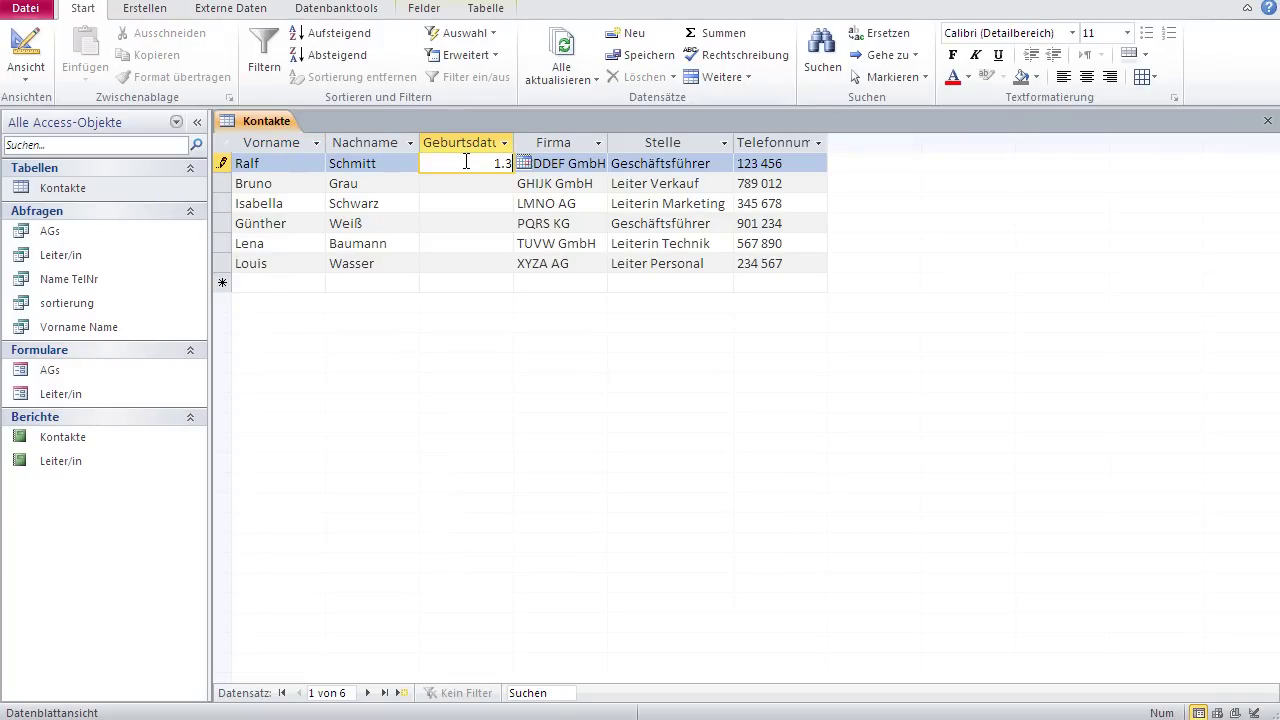
type(".74")
key("Down")
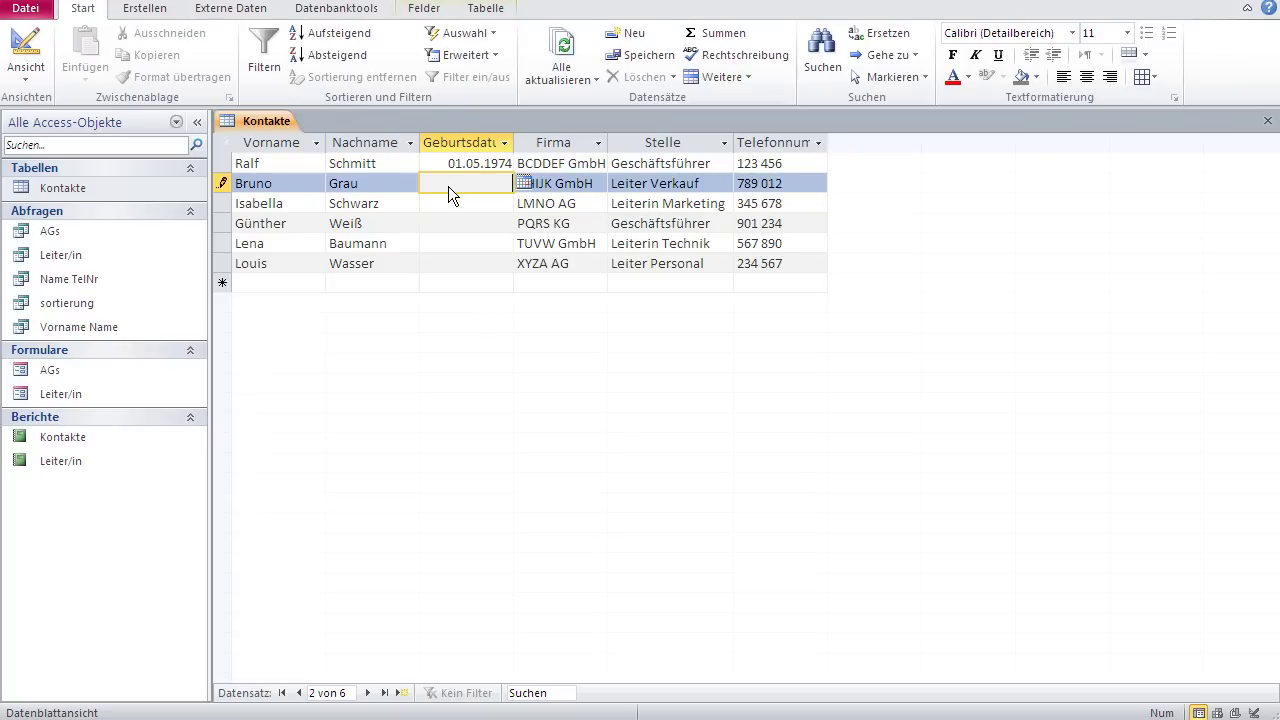
type("2.3.19")
type("66")
key("Down")
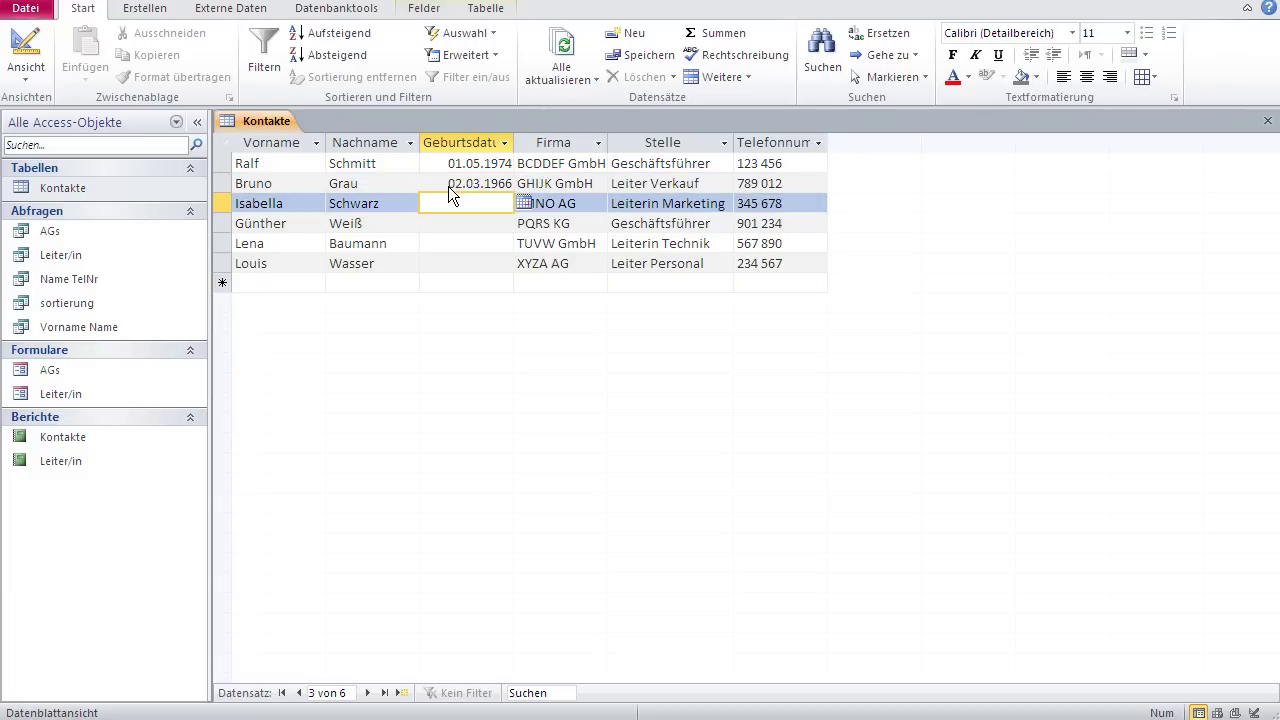
type("25.11.56")
key("Down")
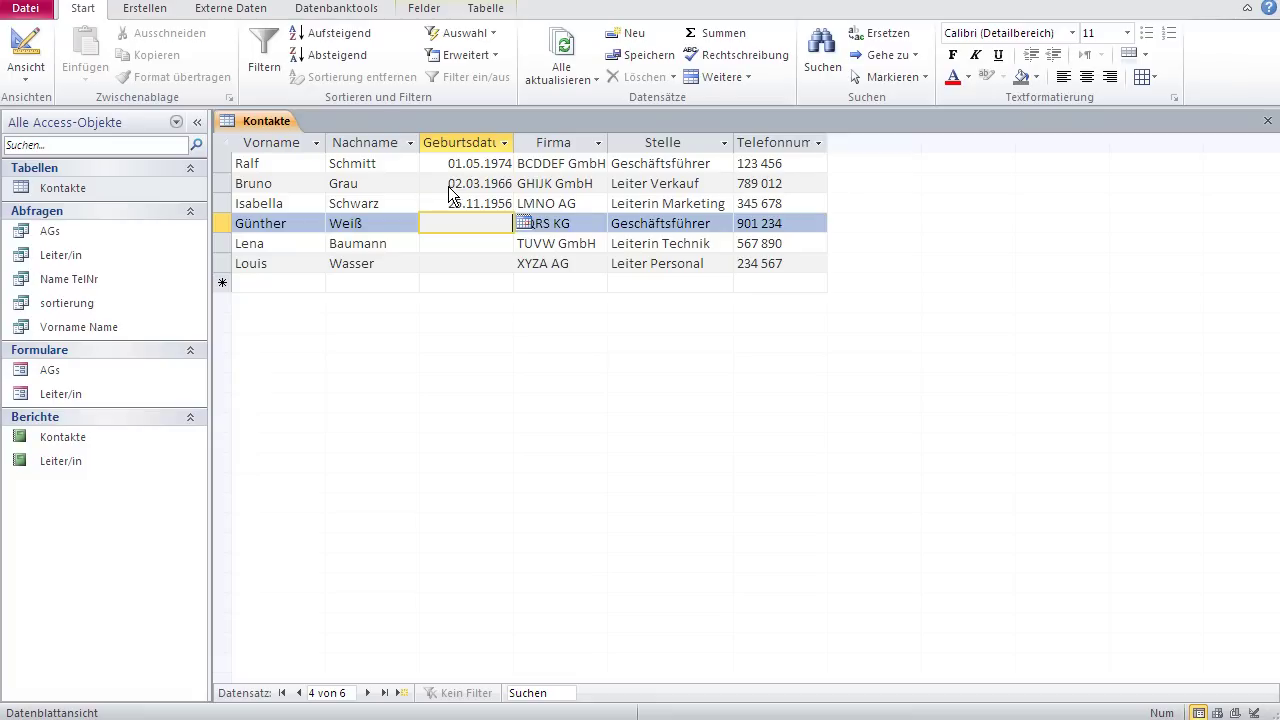
Step: Enter a birth date with a two-digit year for the fourth contact and replace it with a corrected date
type("11.12.15")
key("Down")
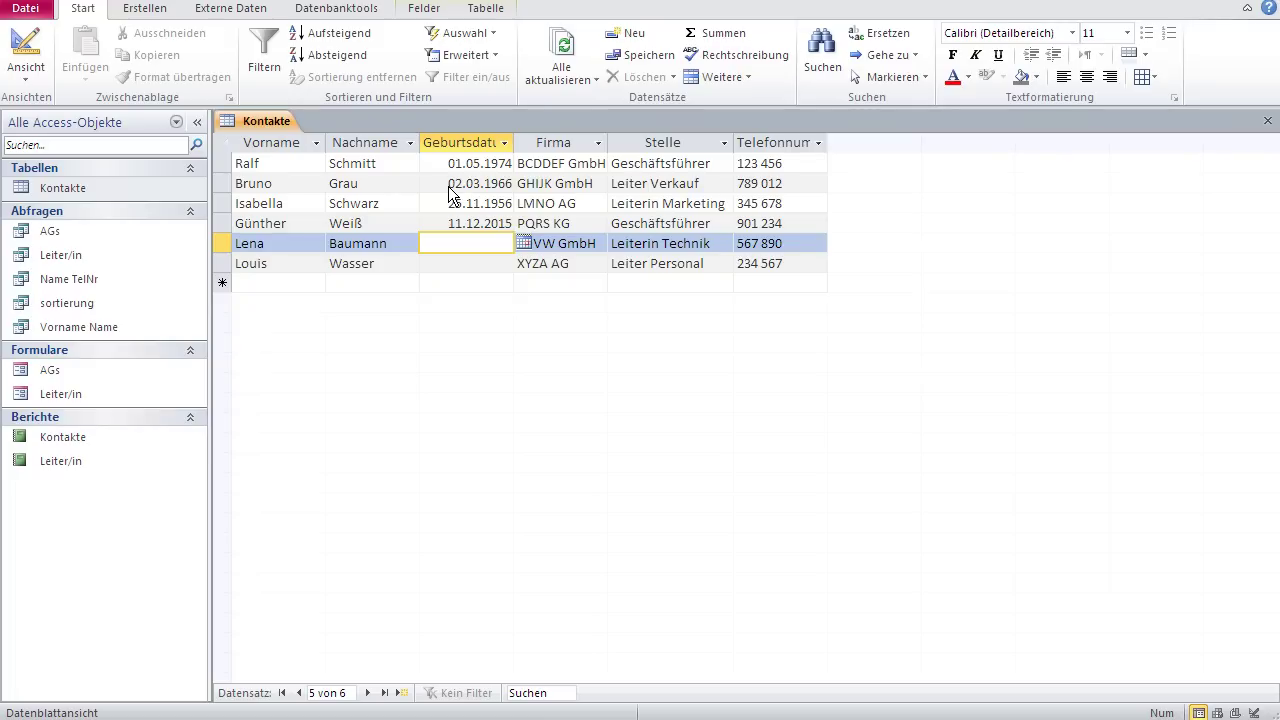
key("Up")
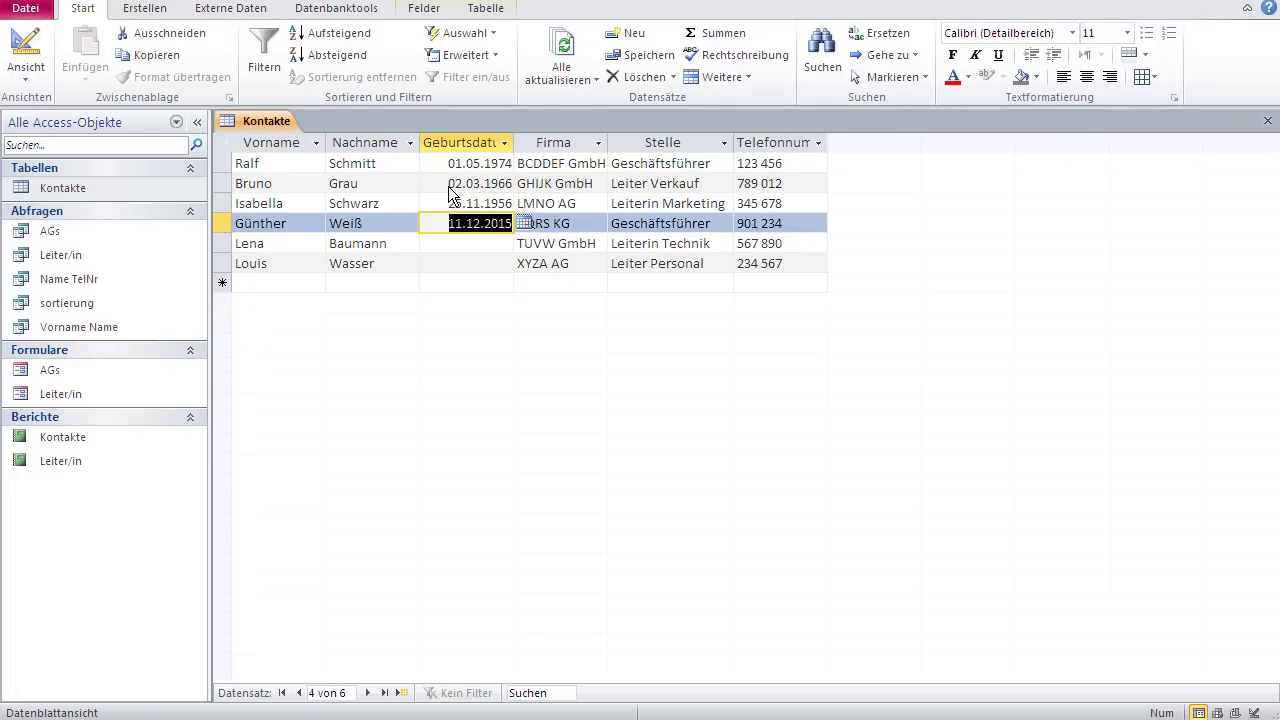
type("4.9.")
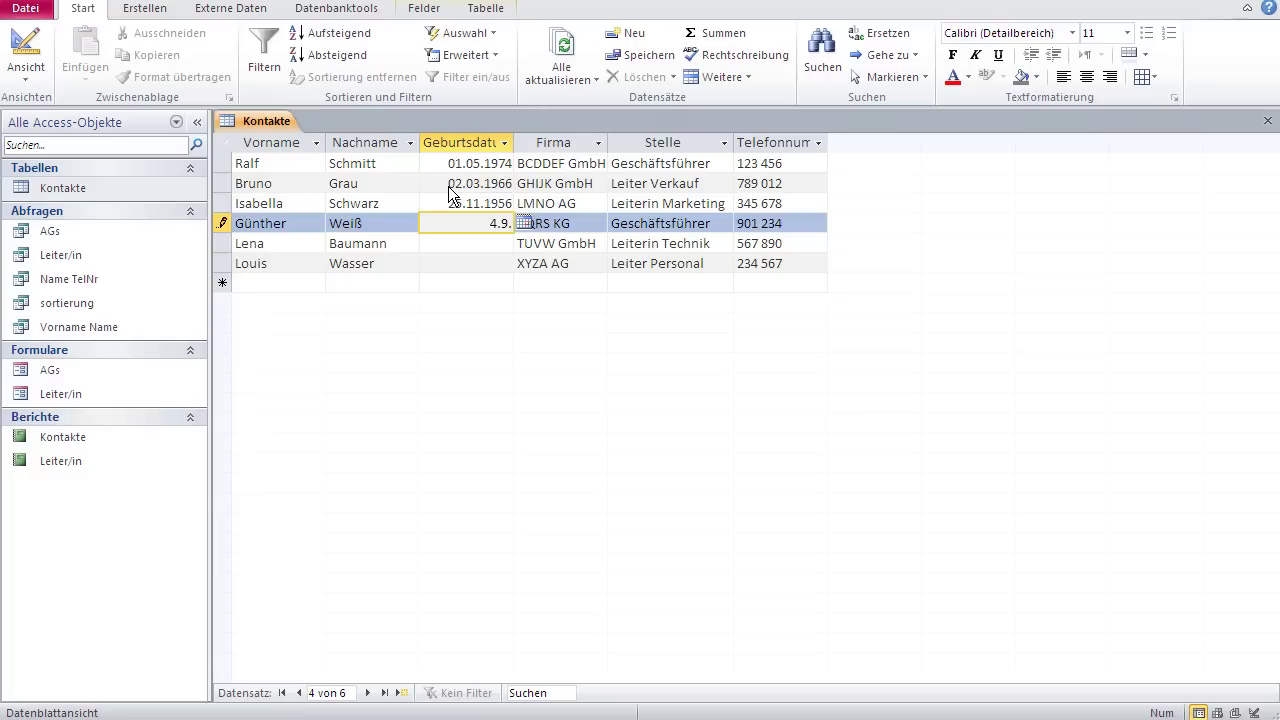
type("62")
key("Down")
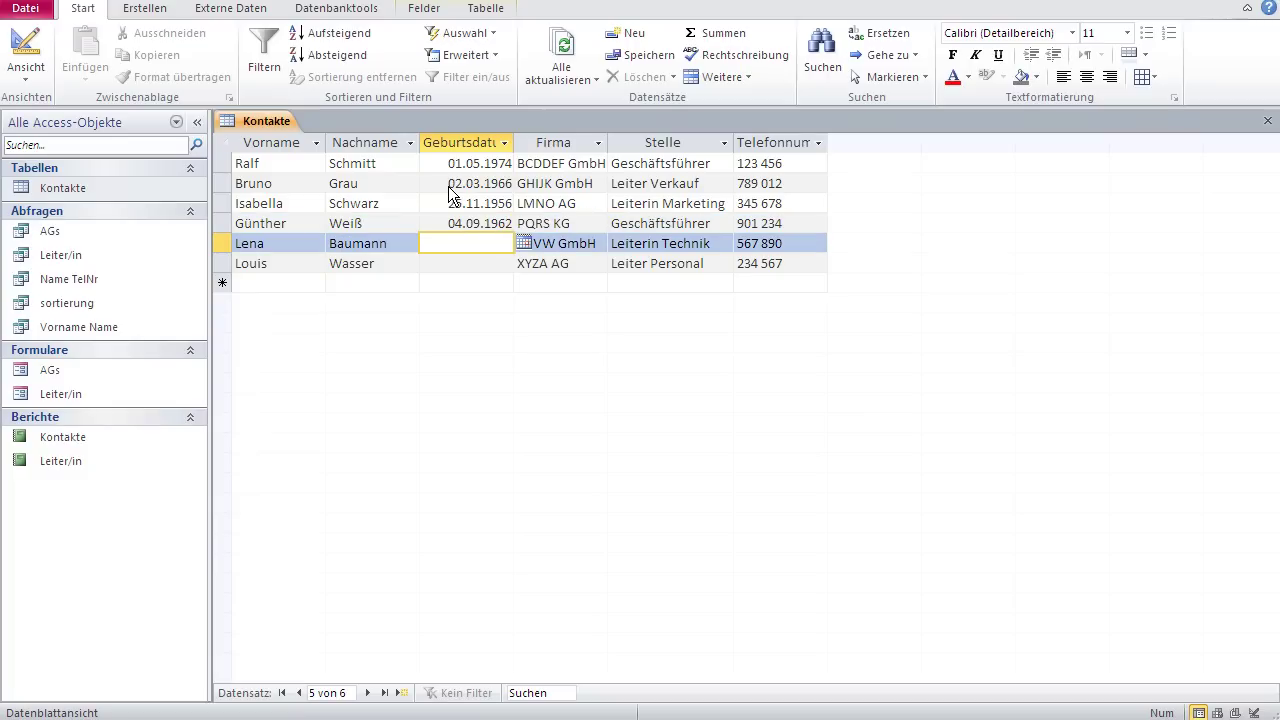
Step: Enter the birth dates of the fifth and sixth contacts in the Geburtsdatum column
type("17.7.69")
key("Down")
type("24")
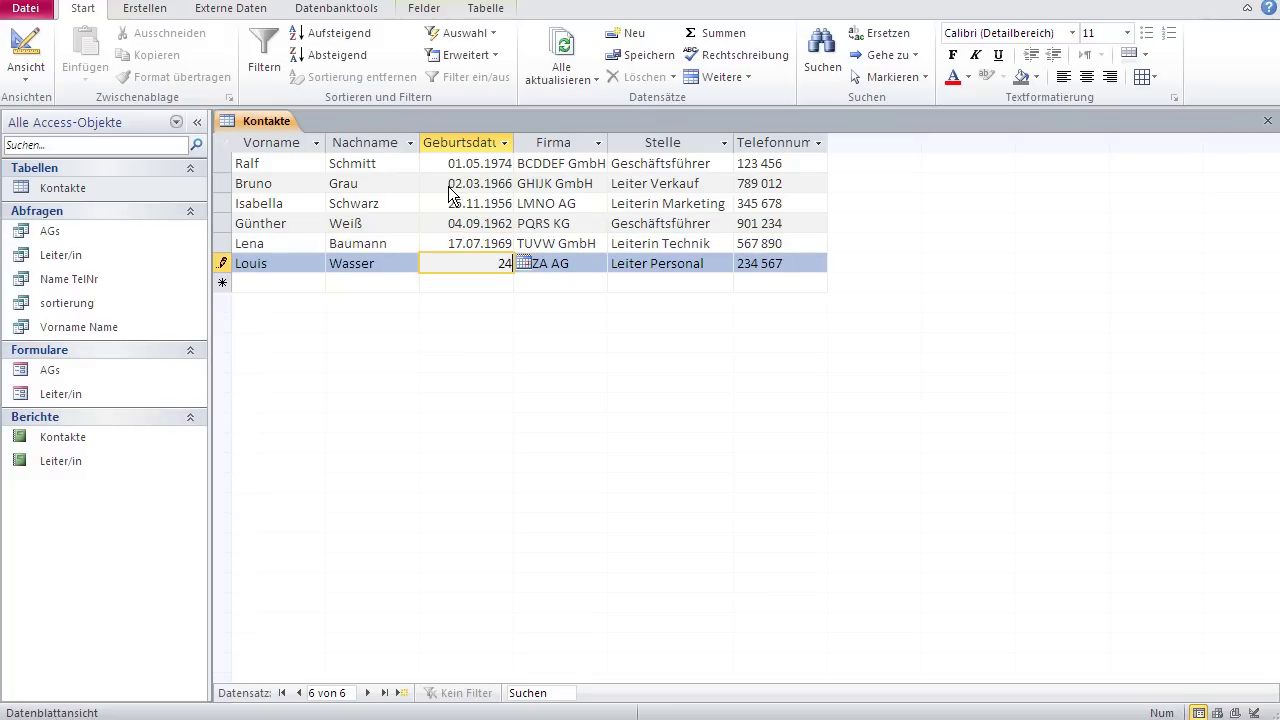
type(".10.")
type("1959")
left_click(554, 221)
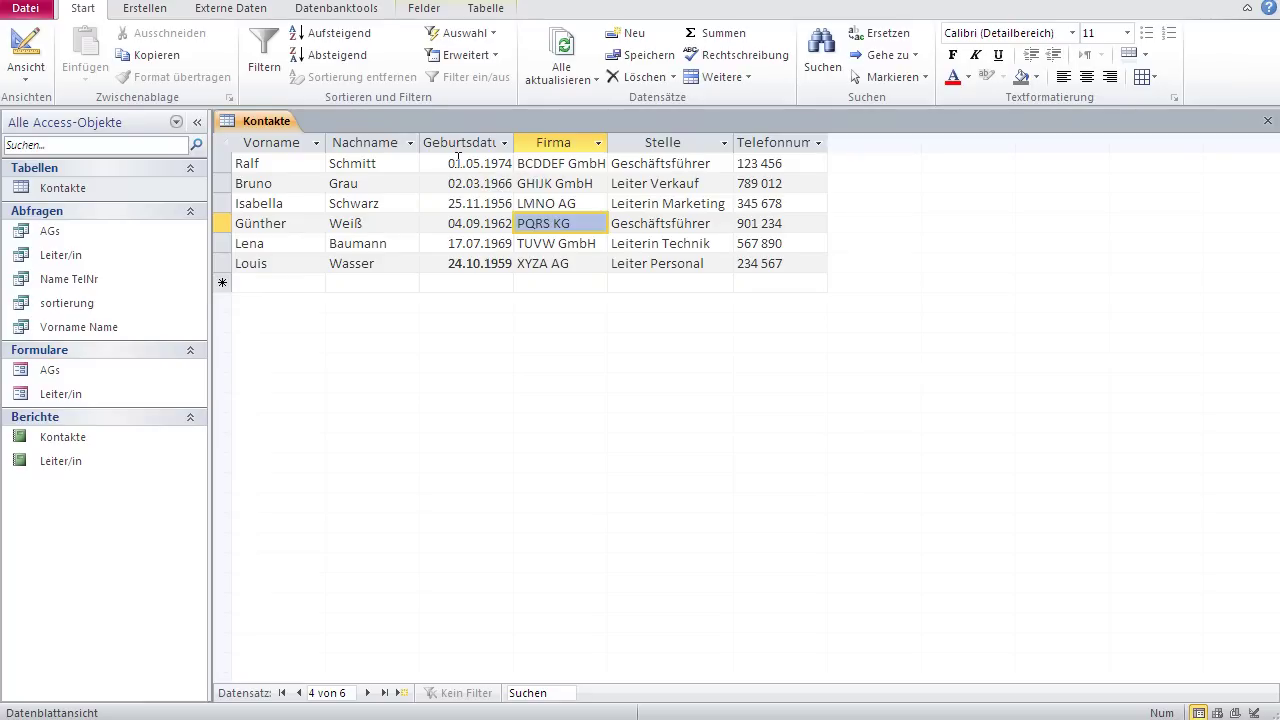
Step: Check the Format property of the Geburtsdatum field in Design view and return to Datasheet view to inspect the dates
left_click(22, 46)
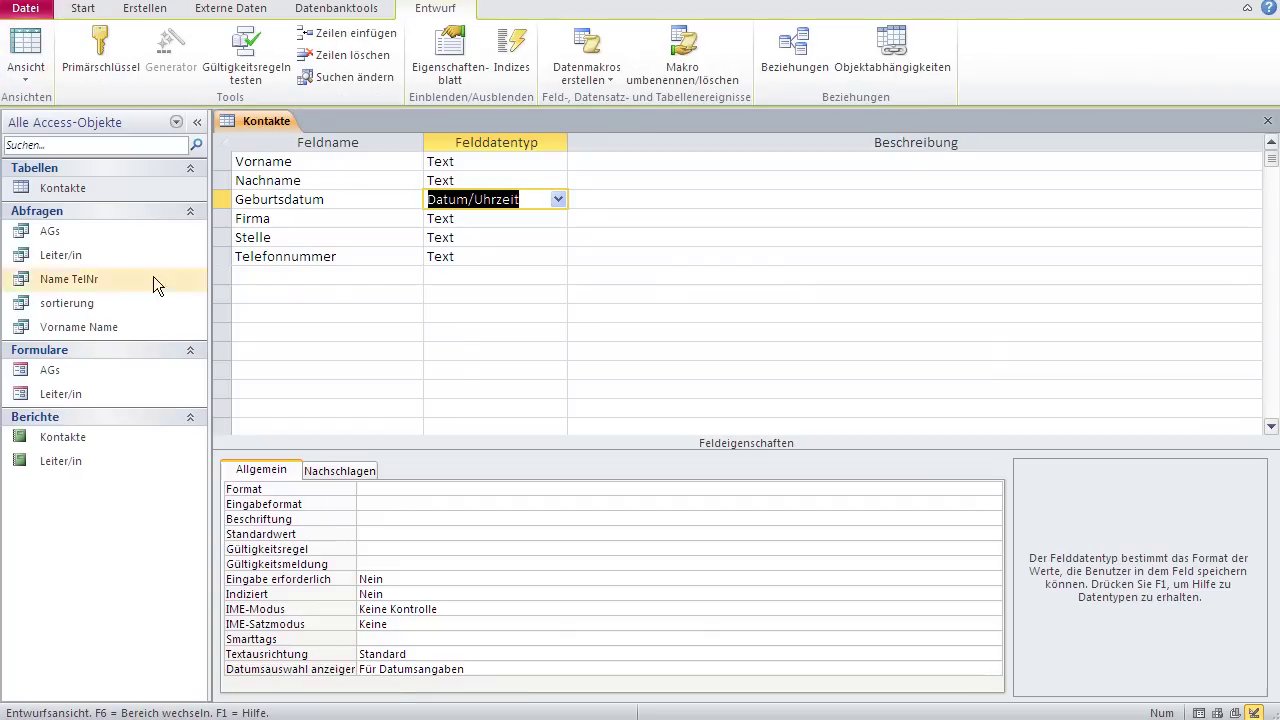
left_click(415, 490)
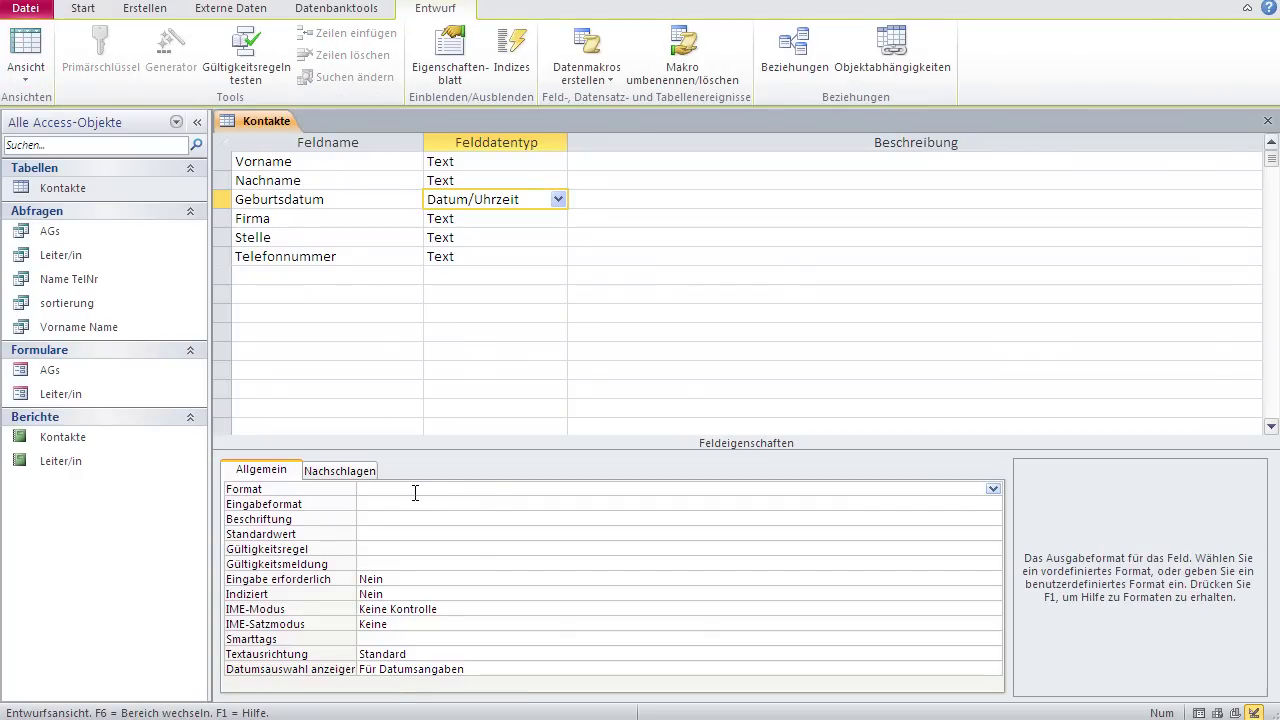
left_click(23, 46)
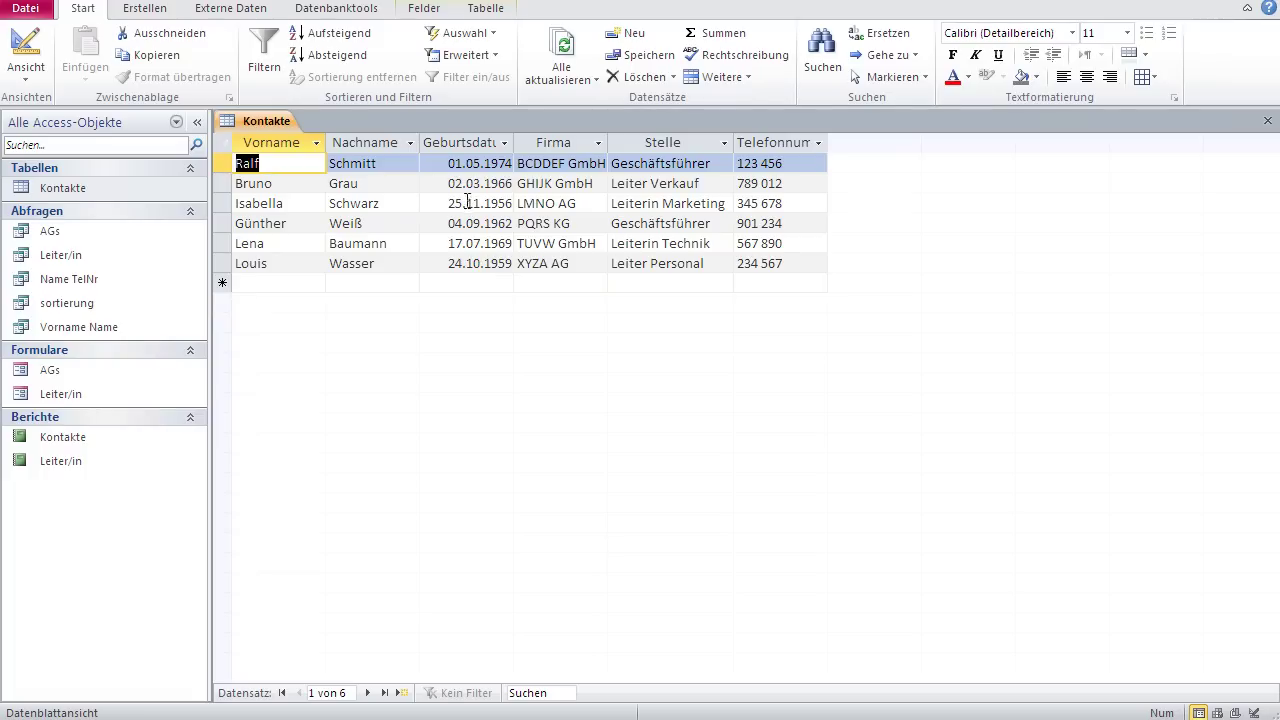
Step: Return to Design view, compare the properties of Geburtsdatum and Firma, and examine the predefined date formats available for Geburtsdatum
left_click(22, 60)
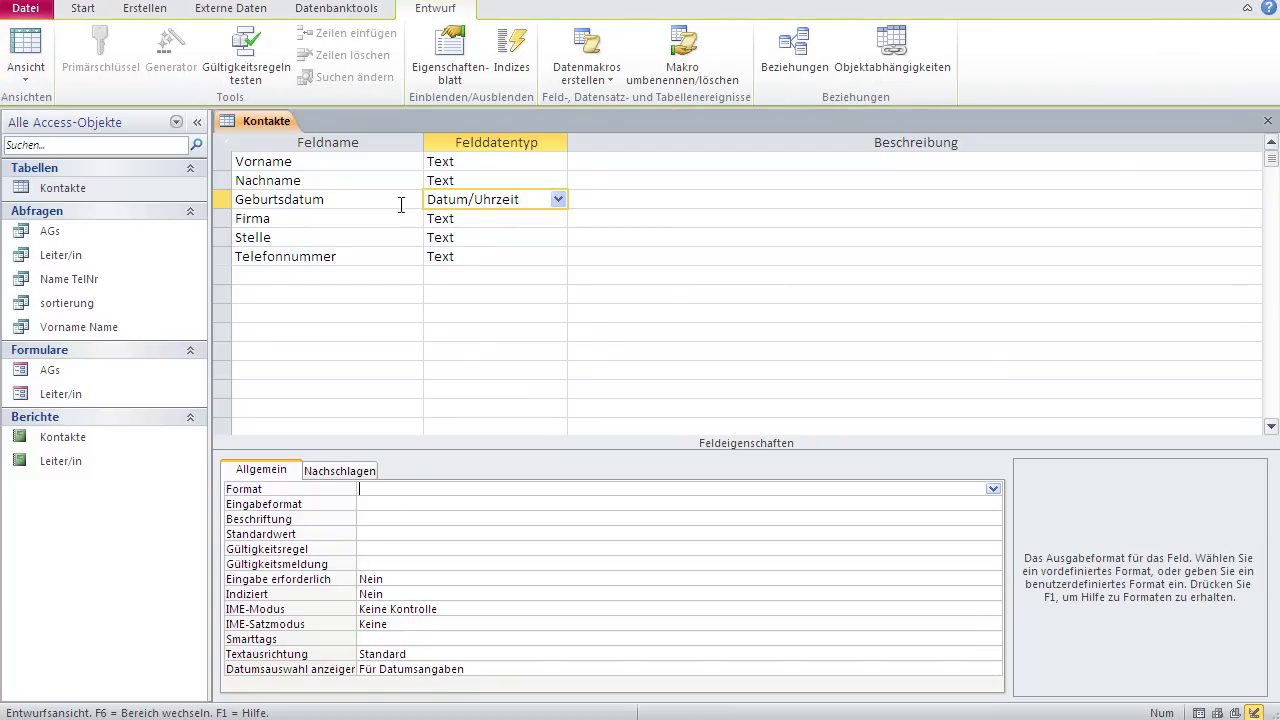
left_click(285, 200)
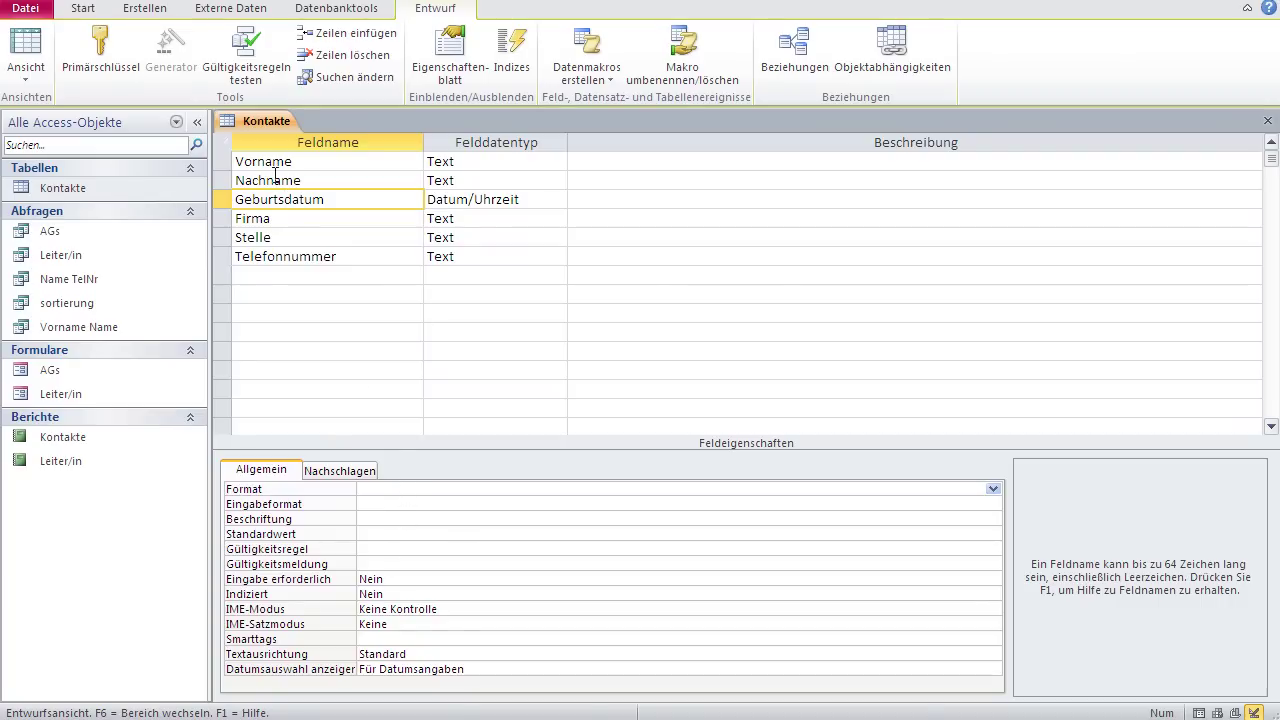
left_click(292, 218)
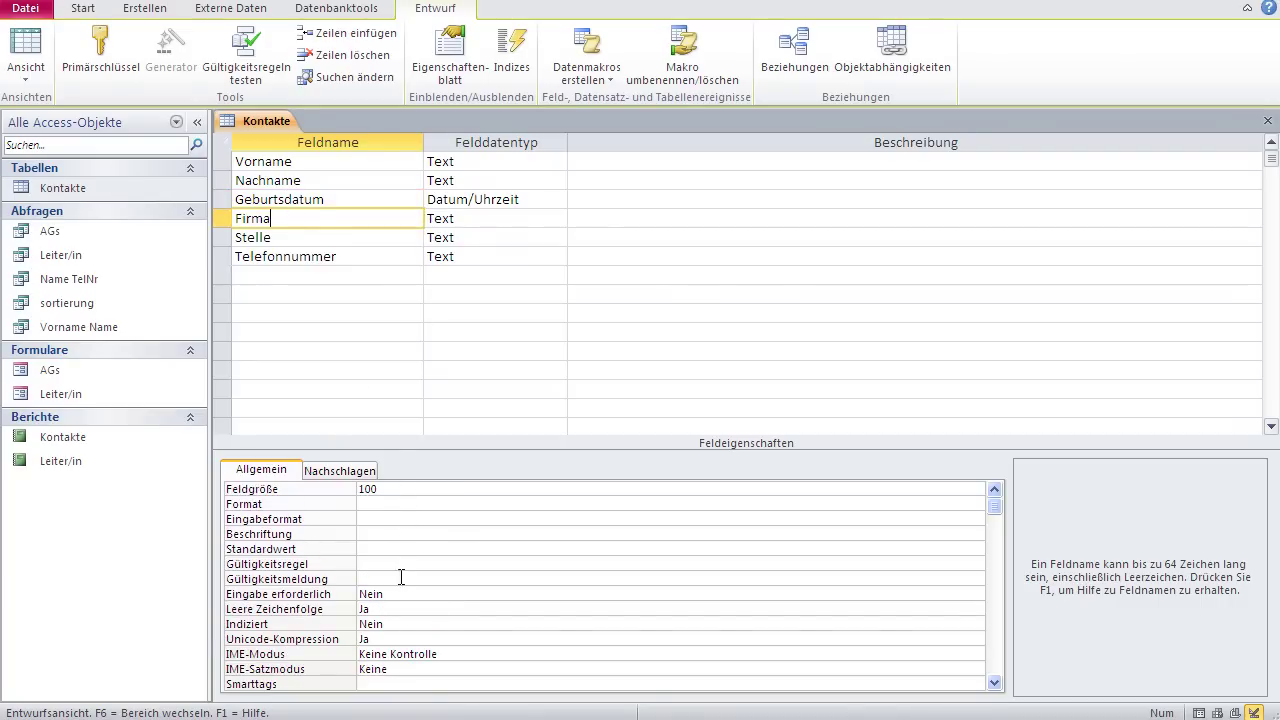
left_click(356, 198)
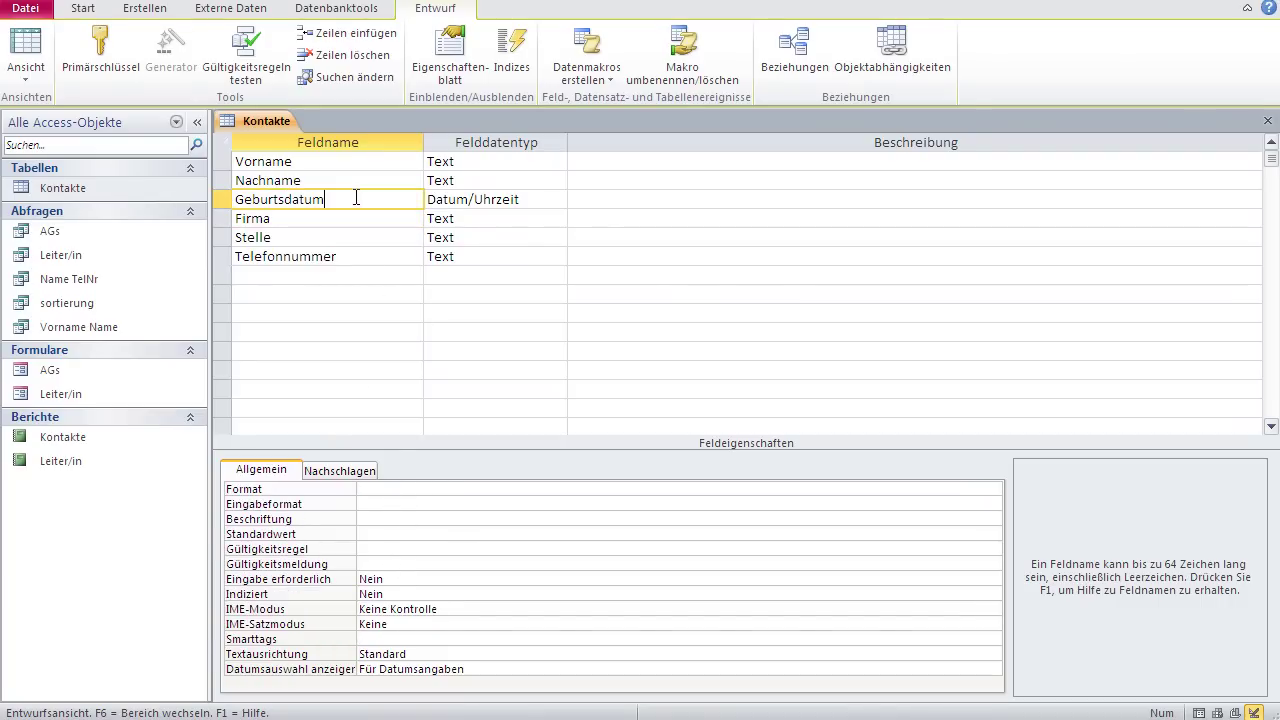
left_click(383, 490)
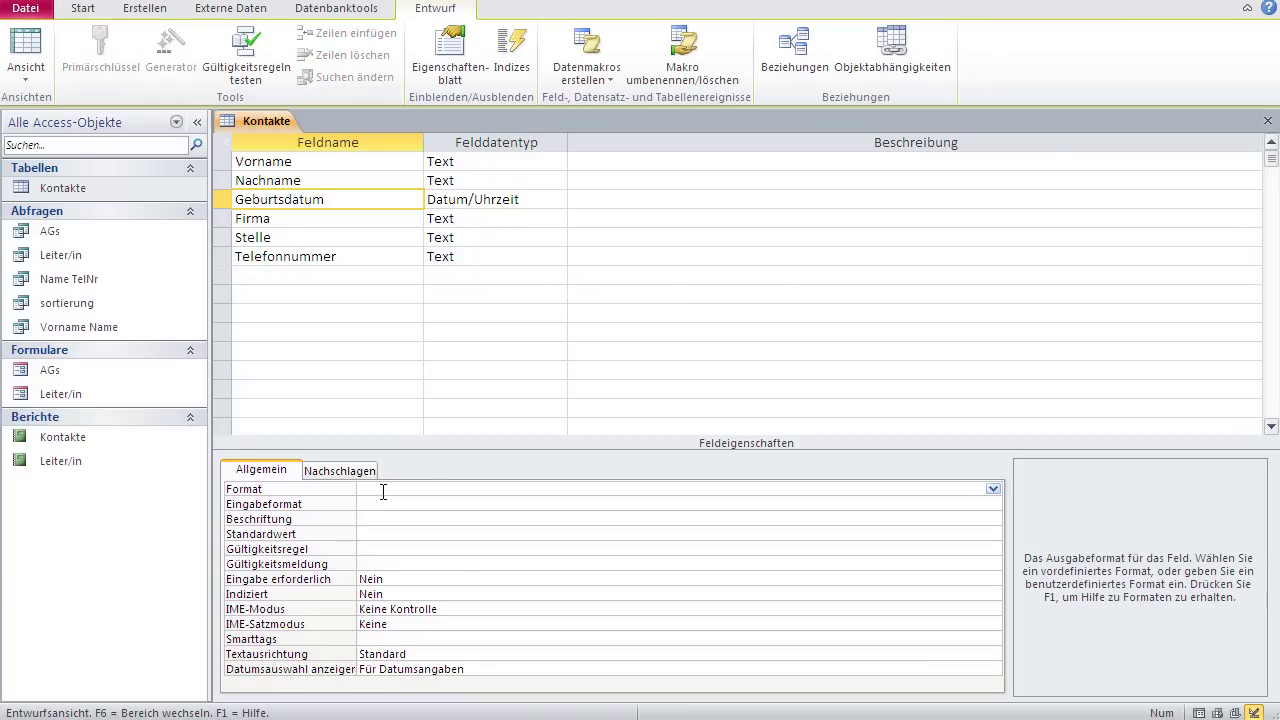
left_click(995, 490)
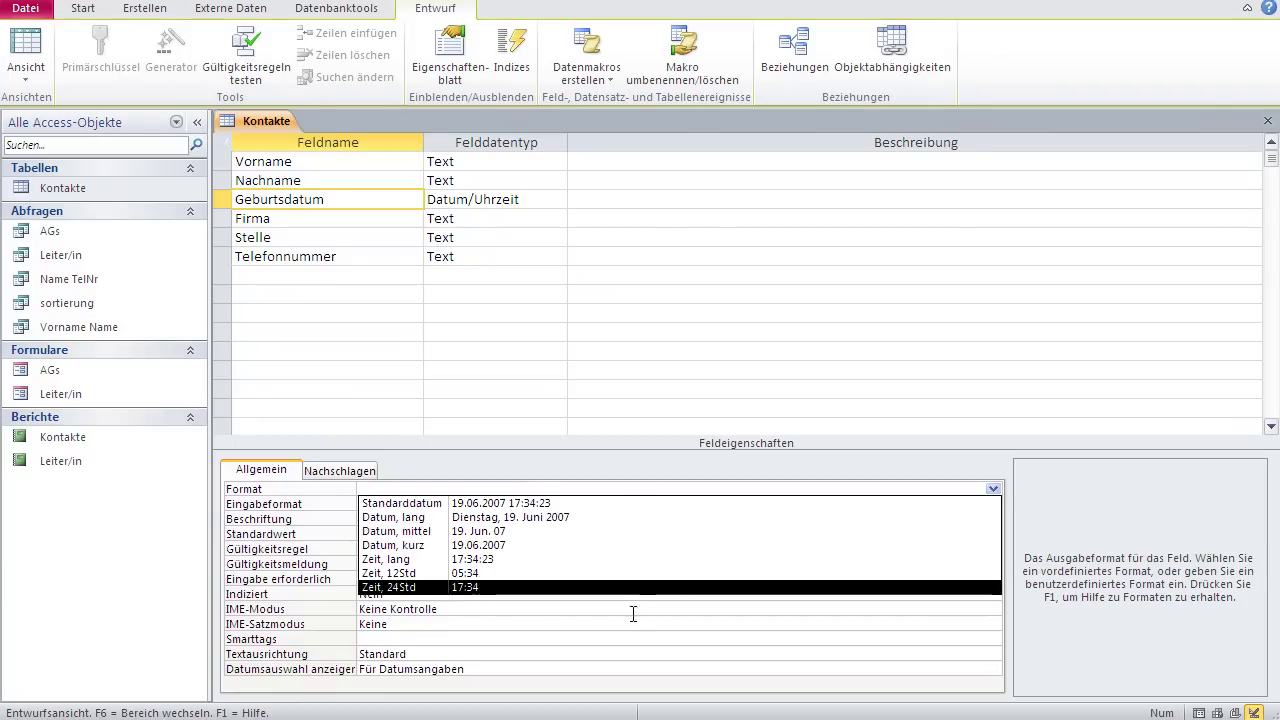
left_click(562, 298)
left_click(680, 338)
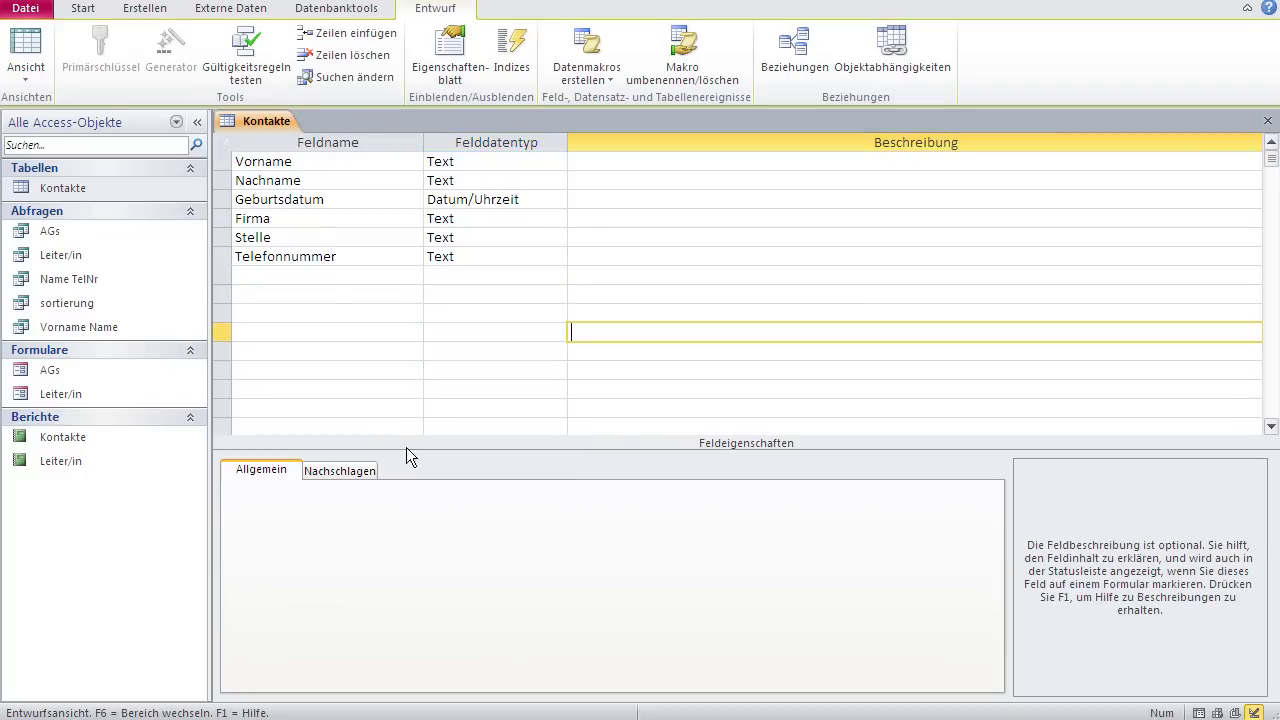
left_click(320, 199)
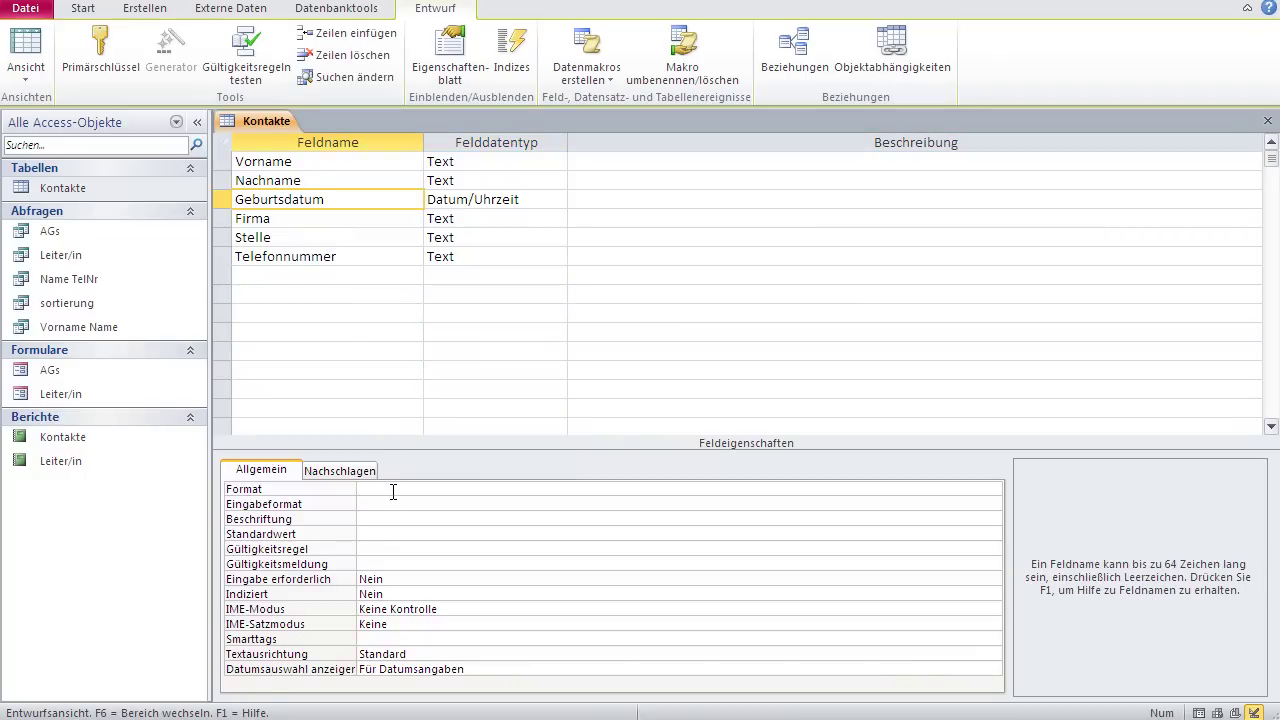
Step: Set the Format property of Geburtsdatum to tttt t mmm jjjj, save the table, and widen the Geburtsdatum column in Datasheet view
left_click(393, 490)
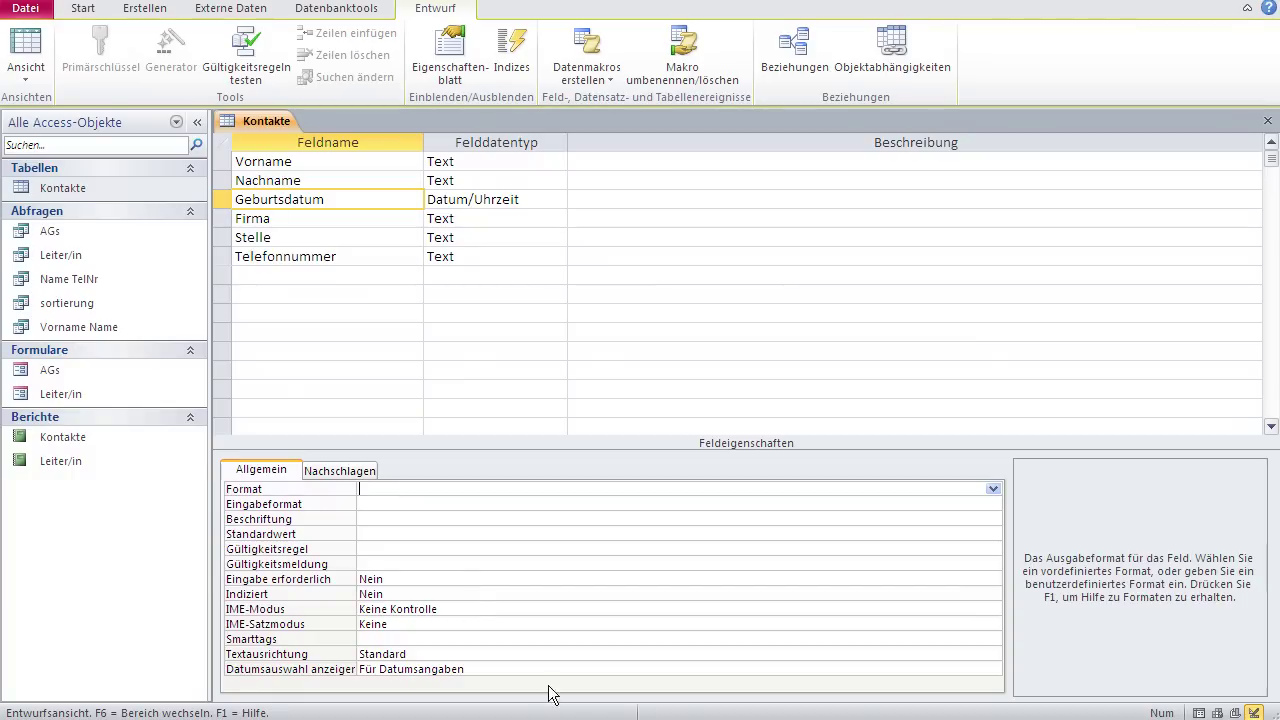
key("alt+Tab")
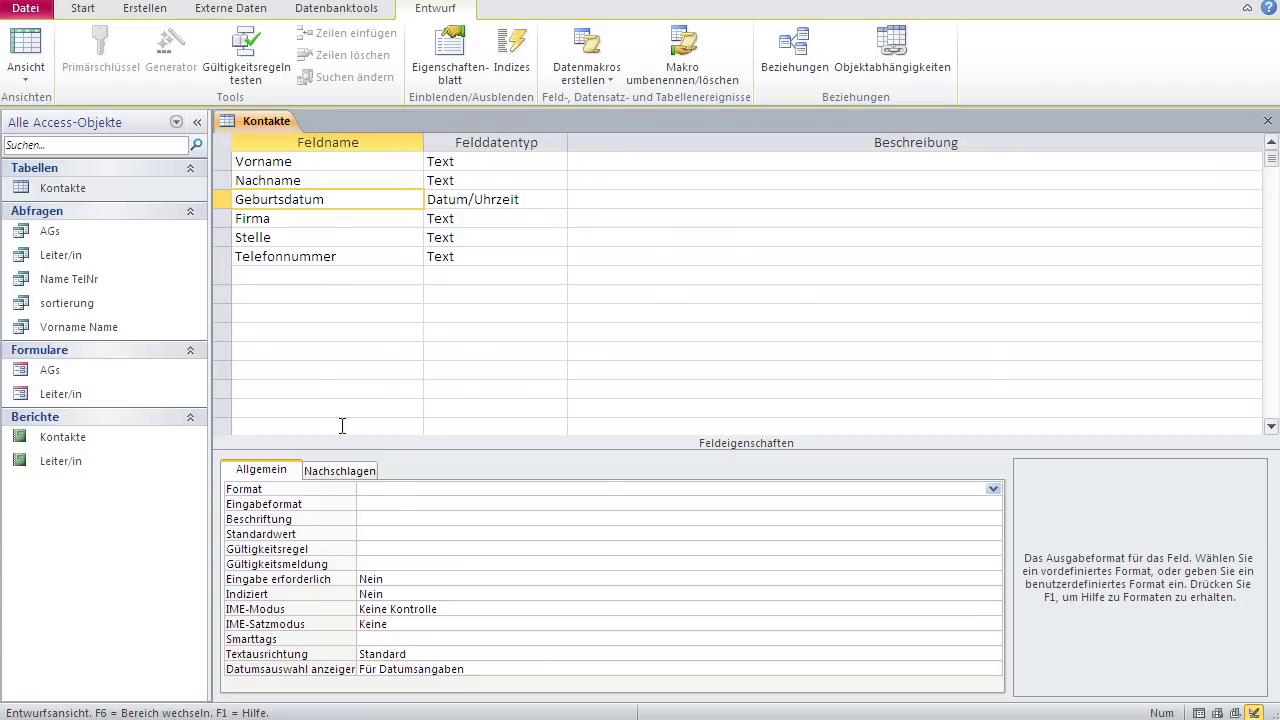
left_click(388, 490)
type("TTTT")
type("T")
type("MMM JJJJ")
left_click(26, 44)
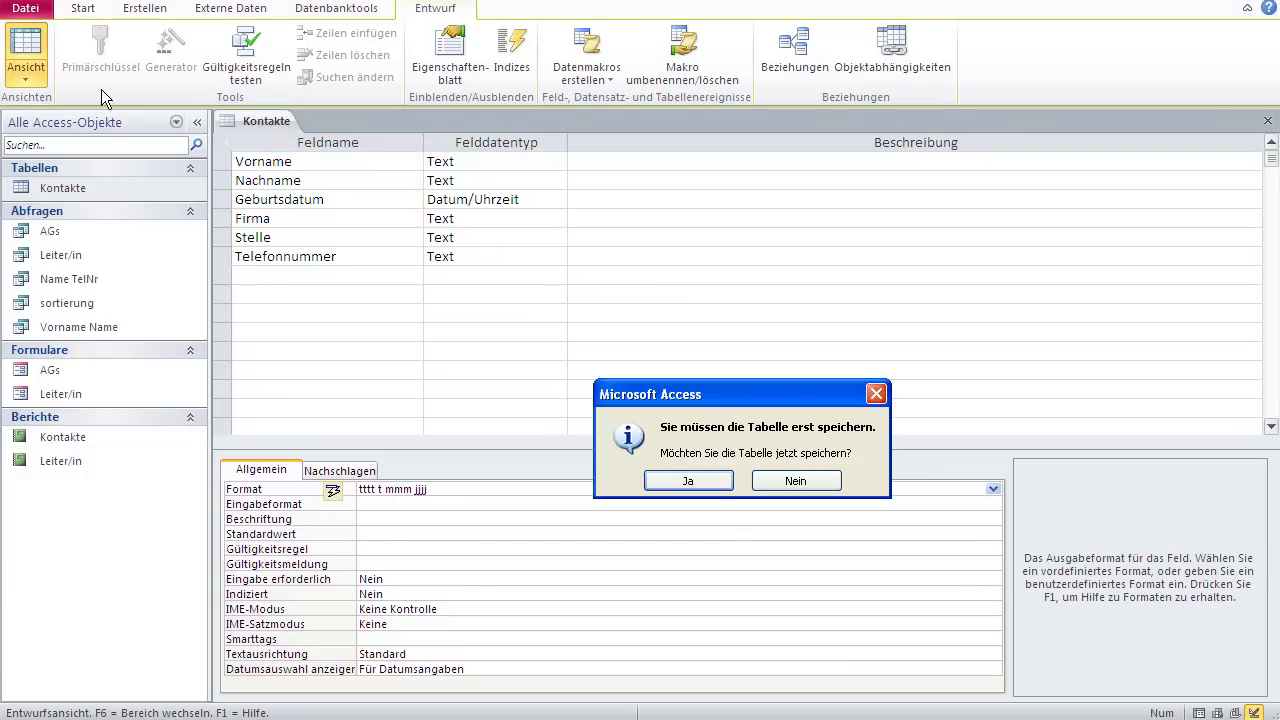
left_click(711, 484)
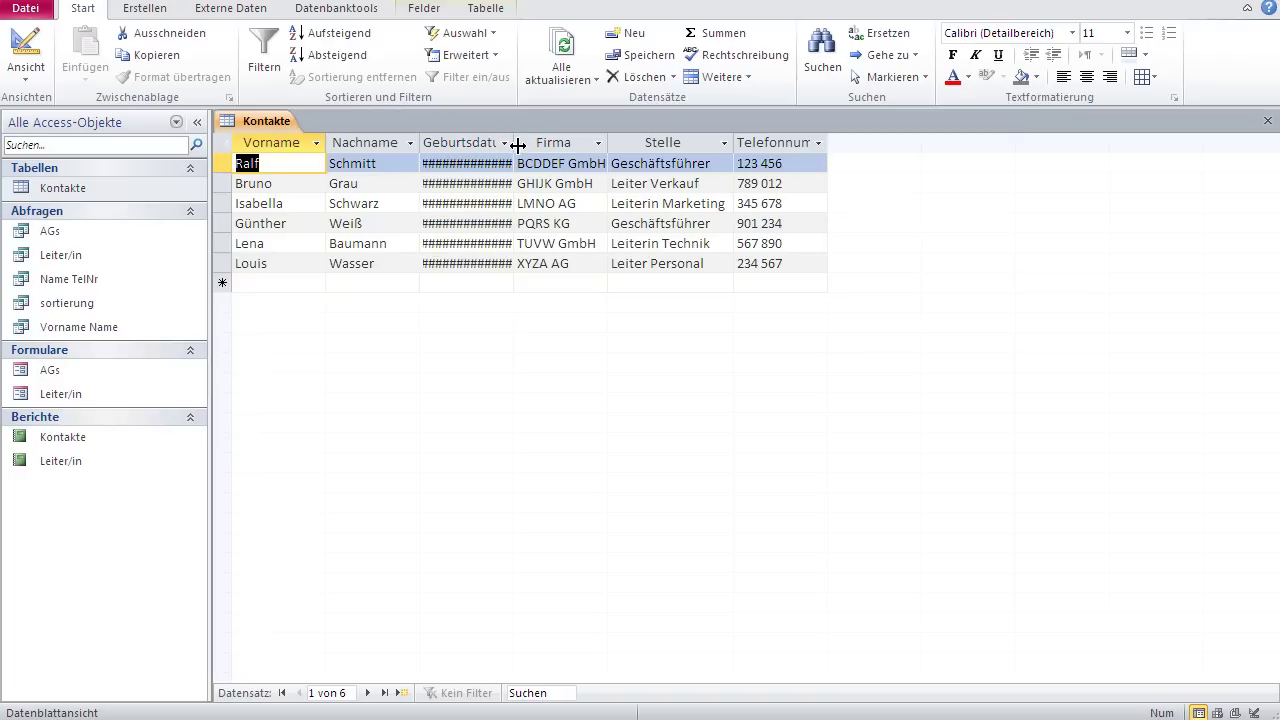
left_click_drag(516, 145, 650, 157)
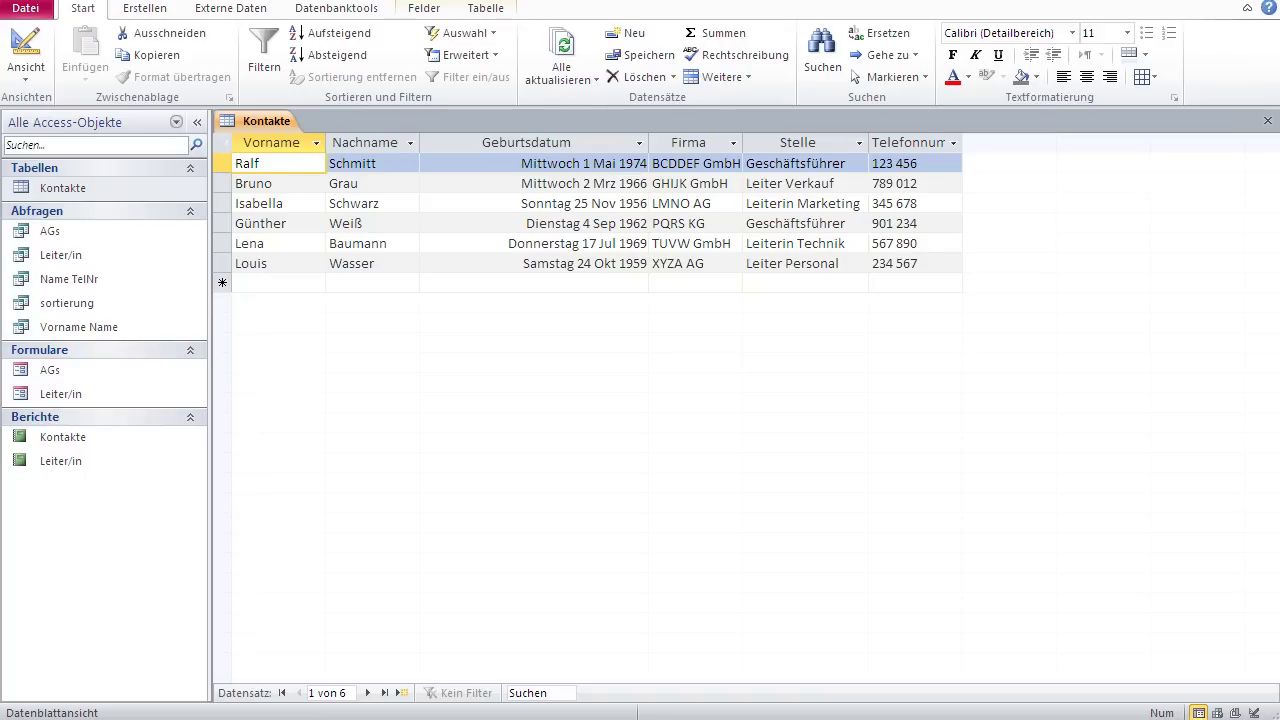
Step: Change the Geburtsdatum format to jjjj mm tt in Design view and inspect the dates in Datasheet view
left_click(28, 55)
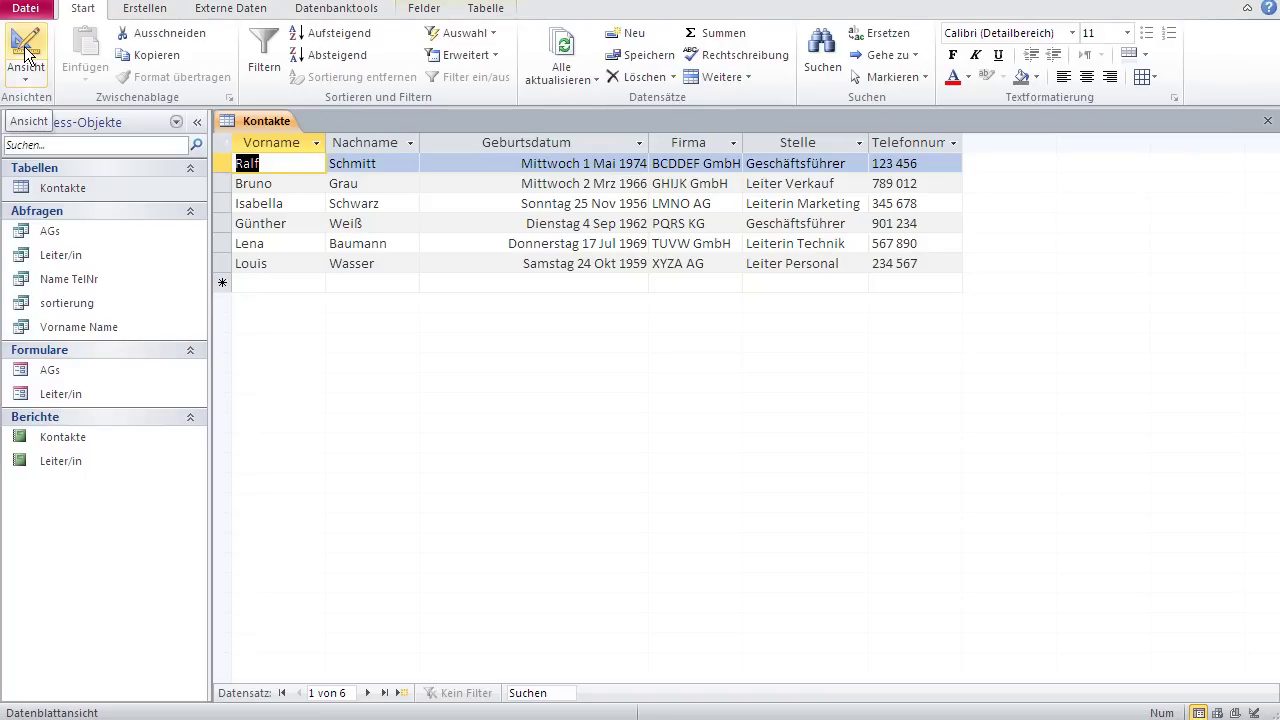
left_click(26, 55)
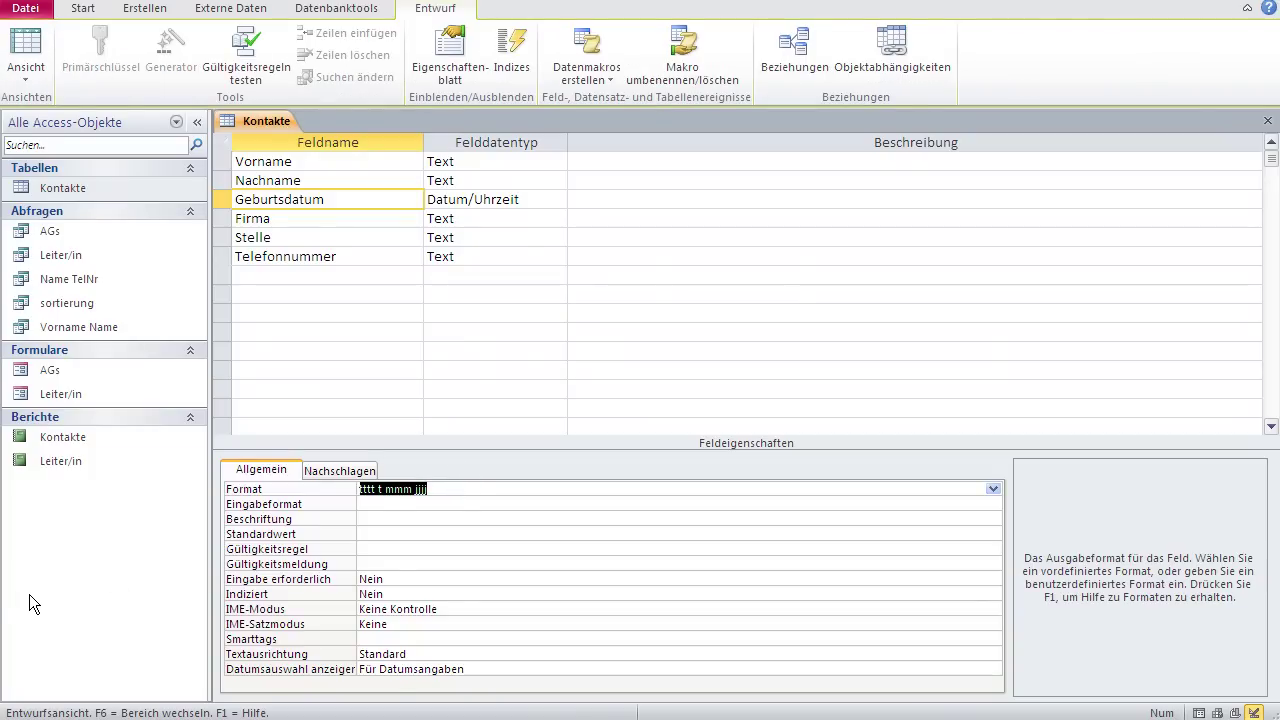
type("jjjj")
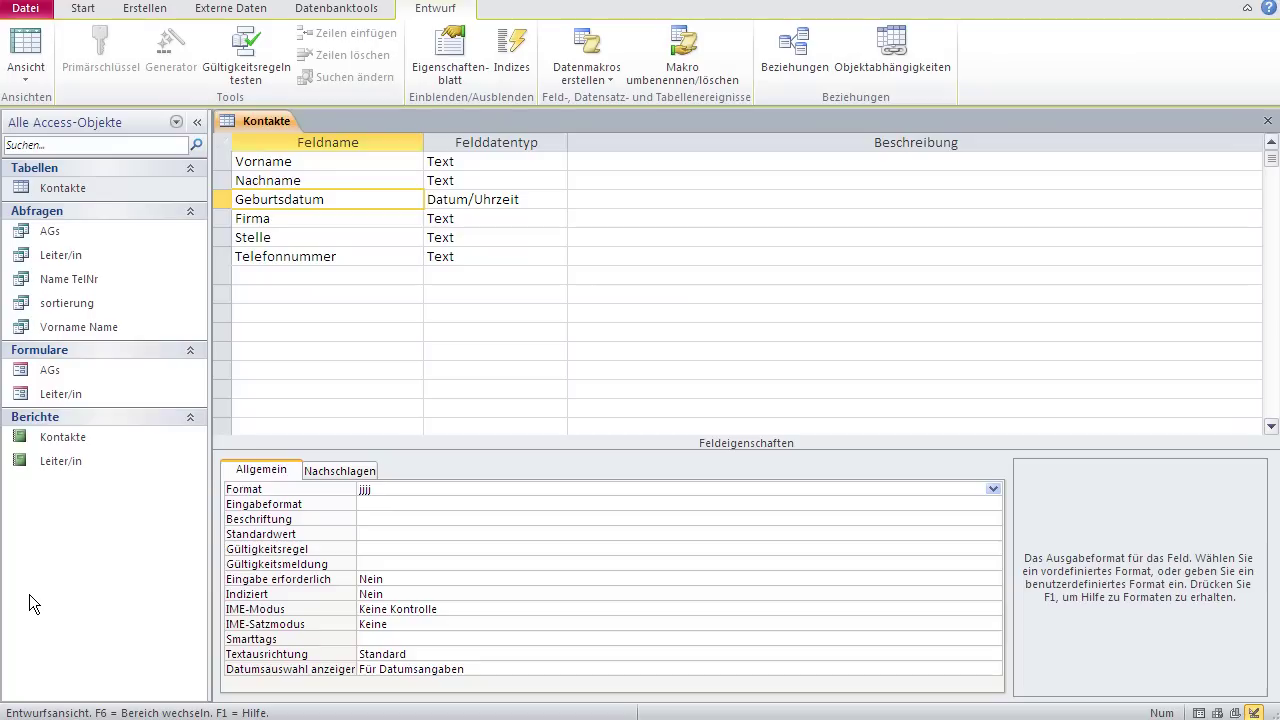
type("mm tt")
left_click(30, 45)
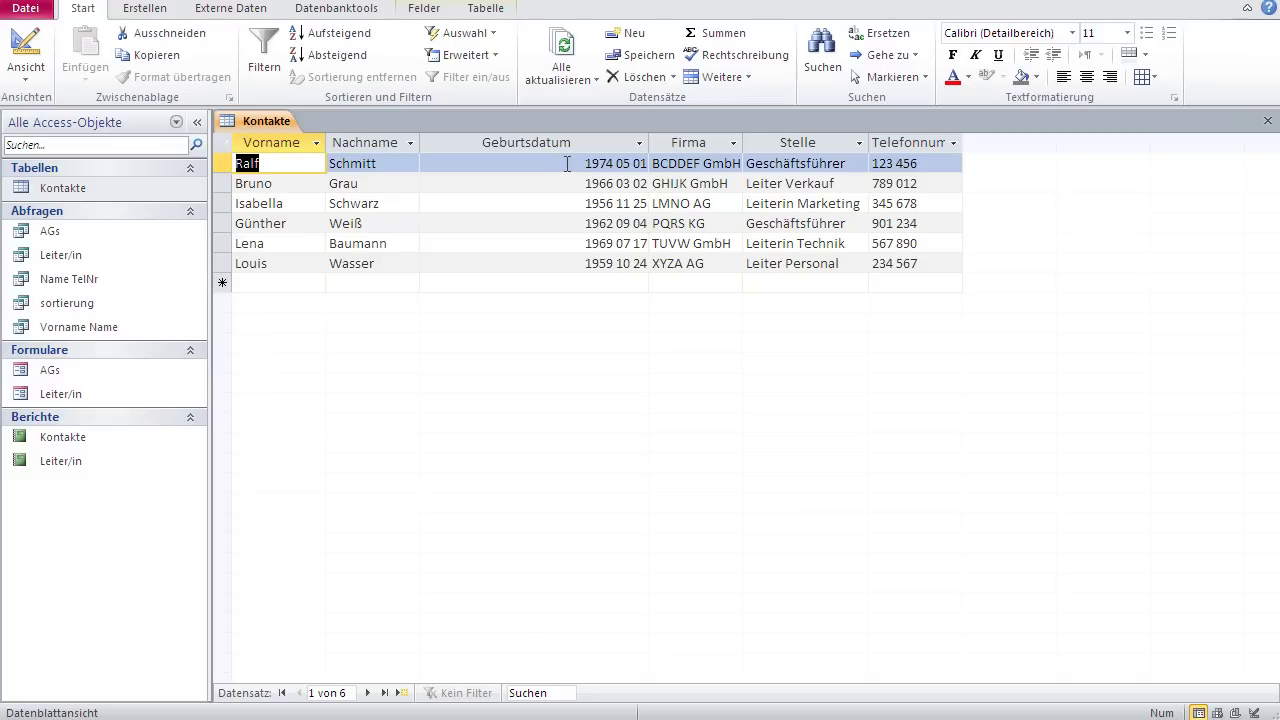
left_click(567, 164)
left_click(590, 205)
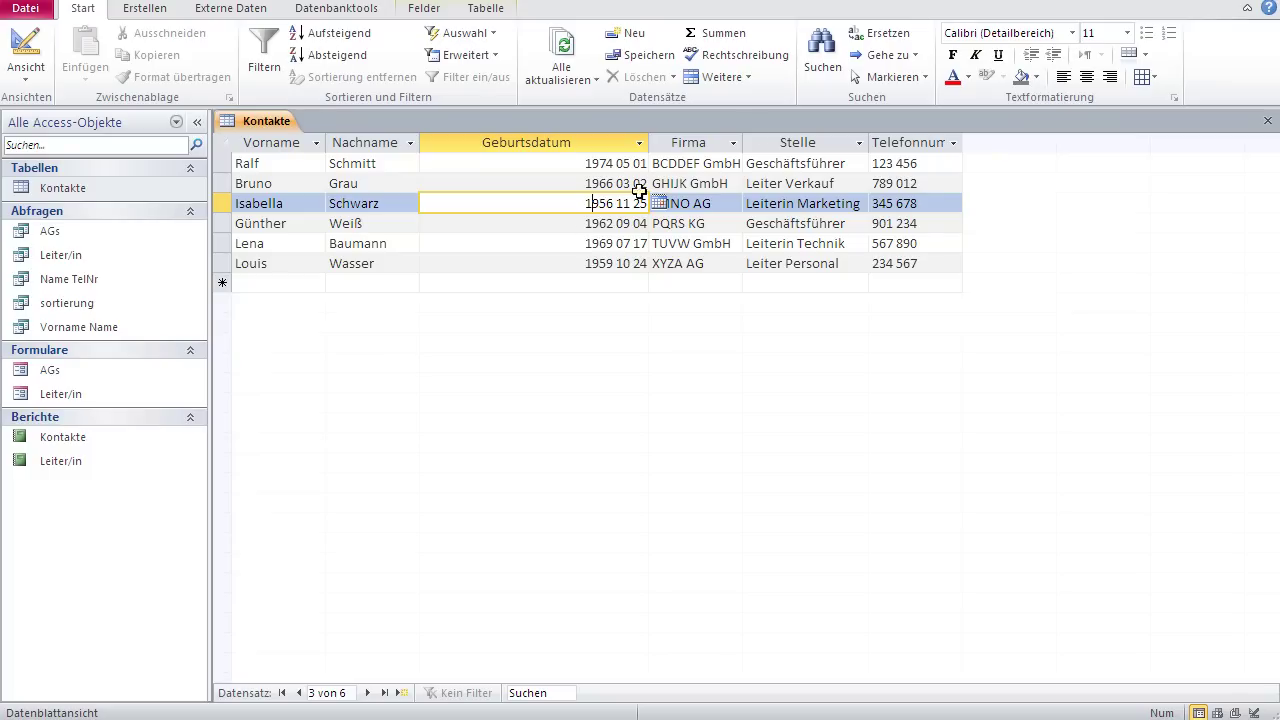
Step: Set the Geburtsdatum format to mmmm jjjj in Design view, save the table and show it in Datasheet view
left_click(22, 44)
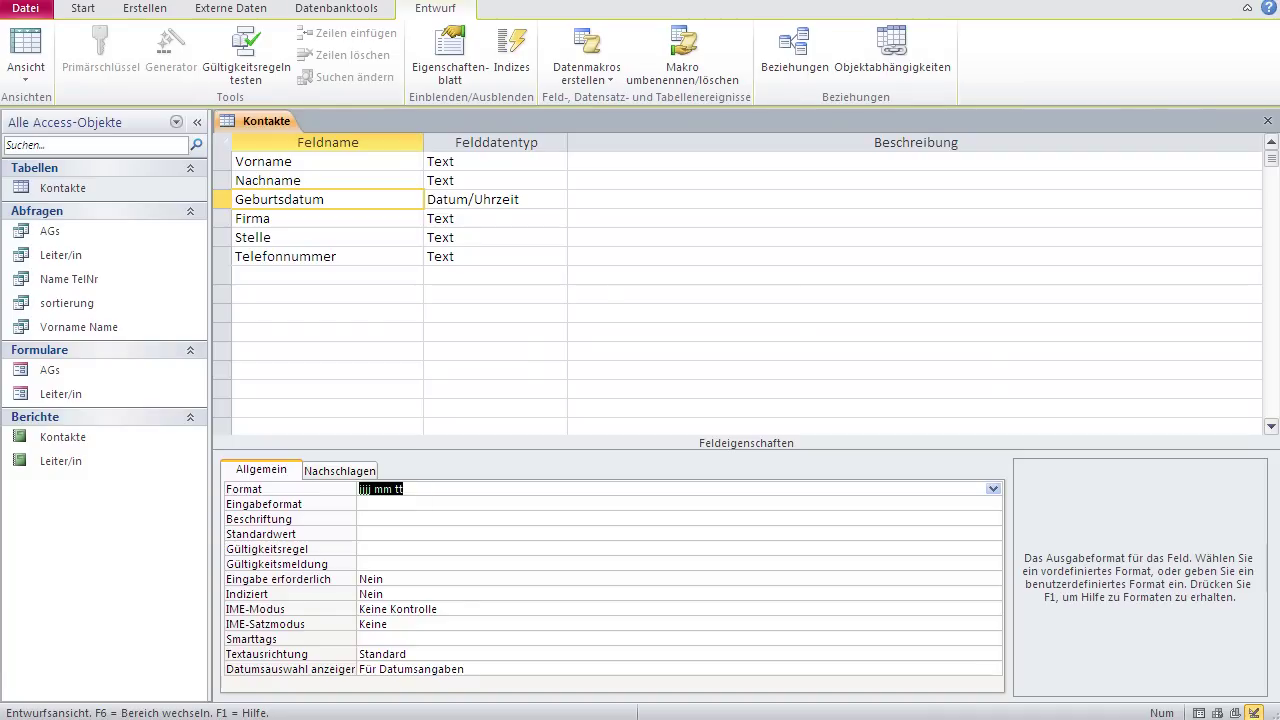
type("mmmm JJJJ")
left_click(26, 45)
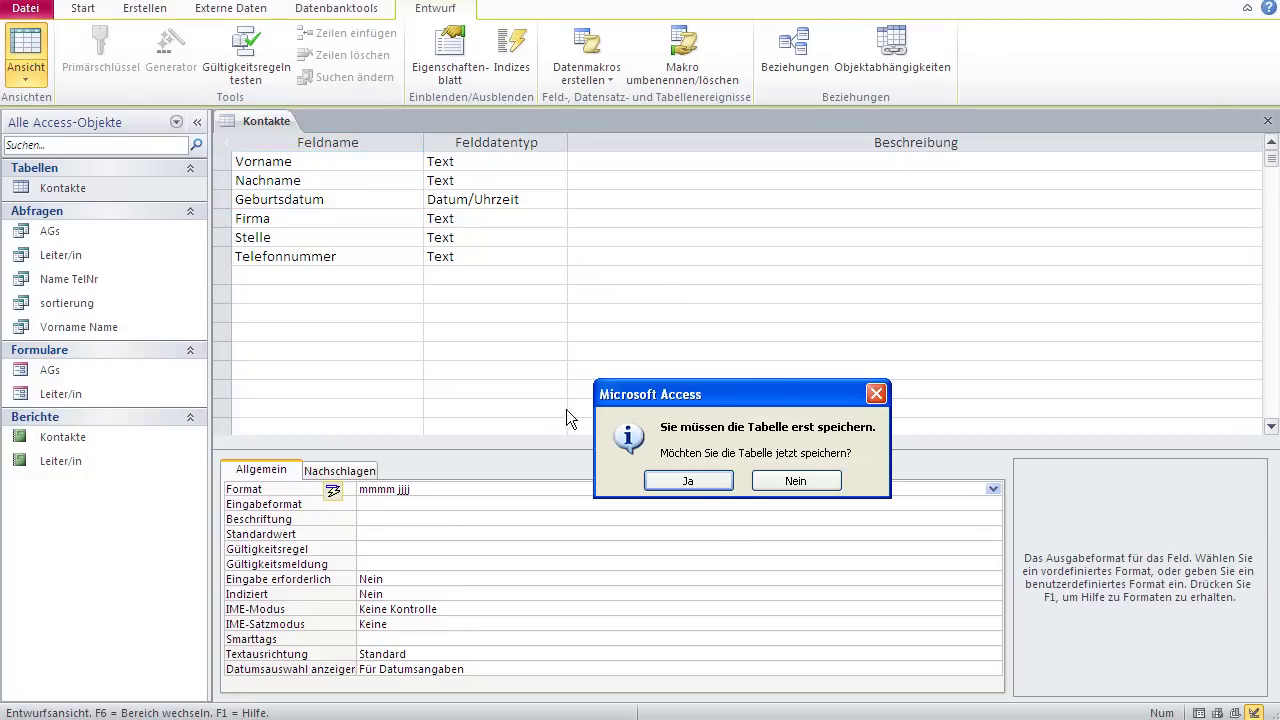
left_click(718, 479)
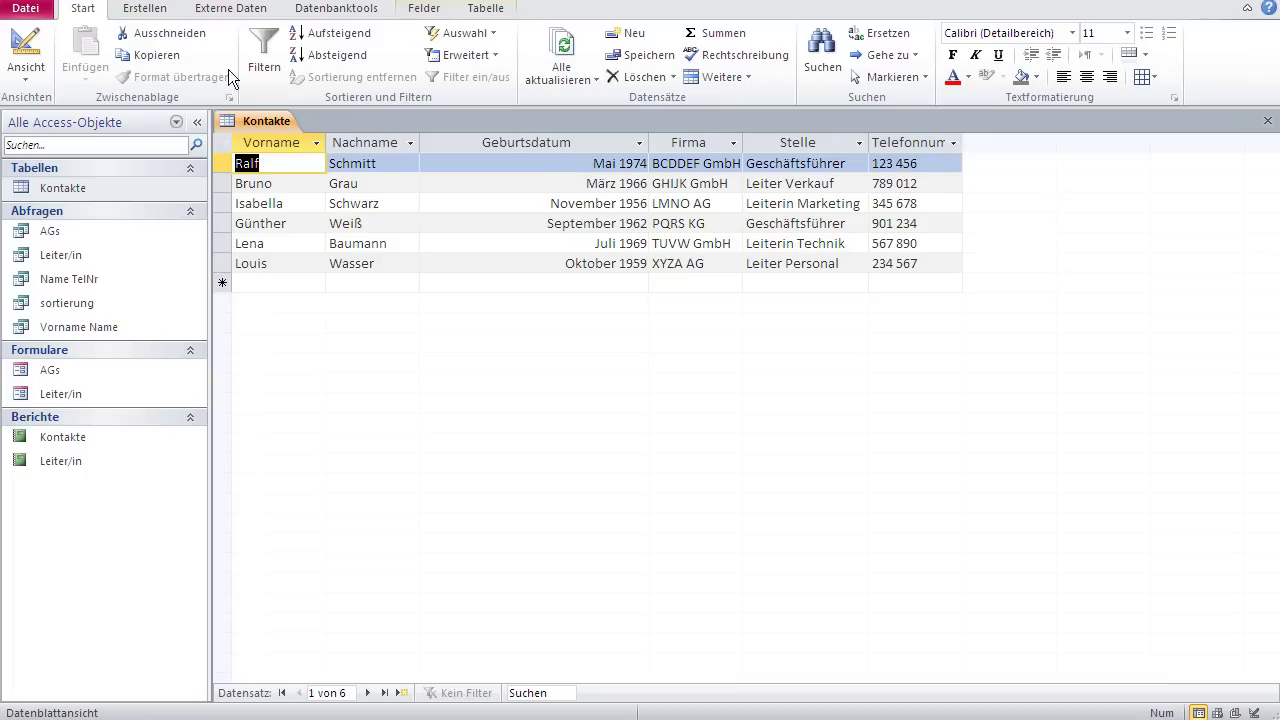
Step: Return to Design view, switch to Word to review the list of date format codes, and switch back to Access
left_click(16, 54)
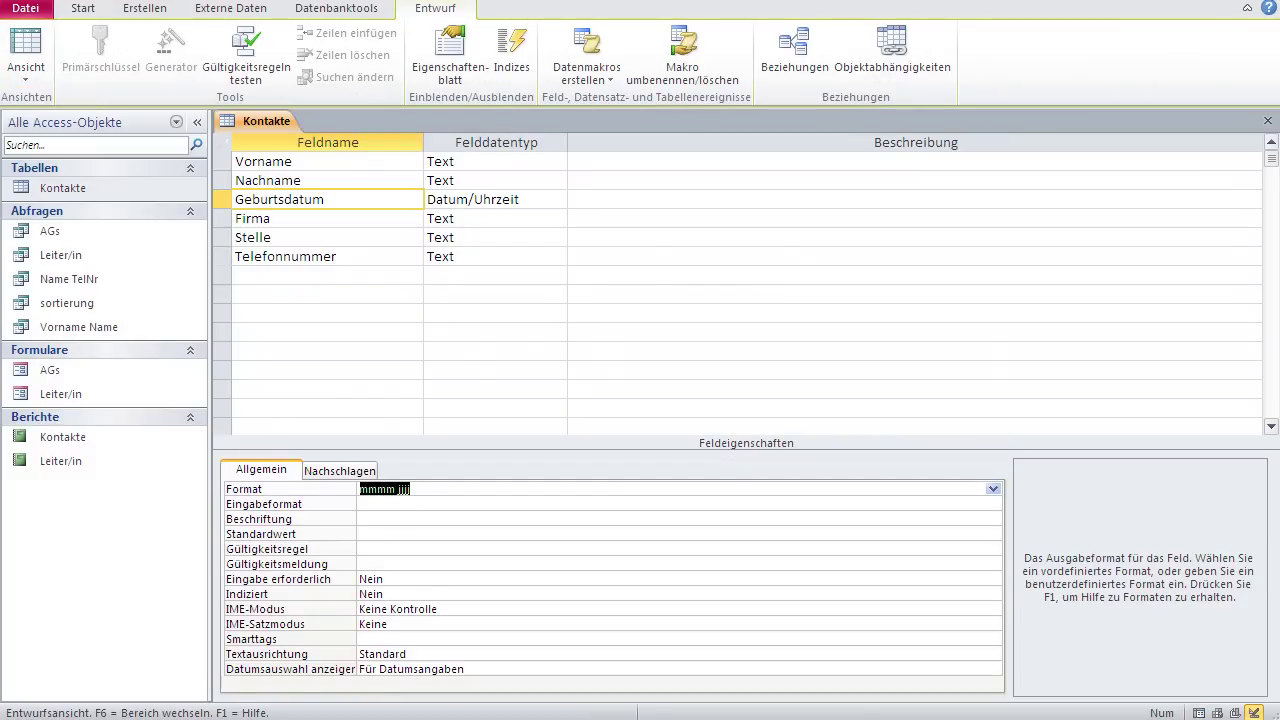
key("alt+Tab")
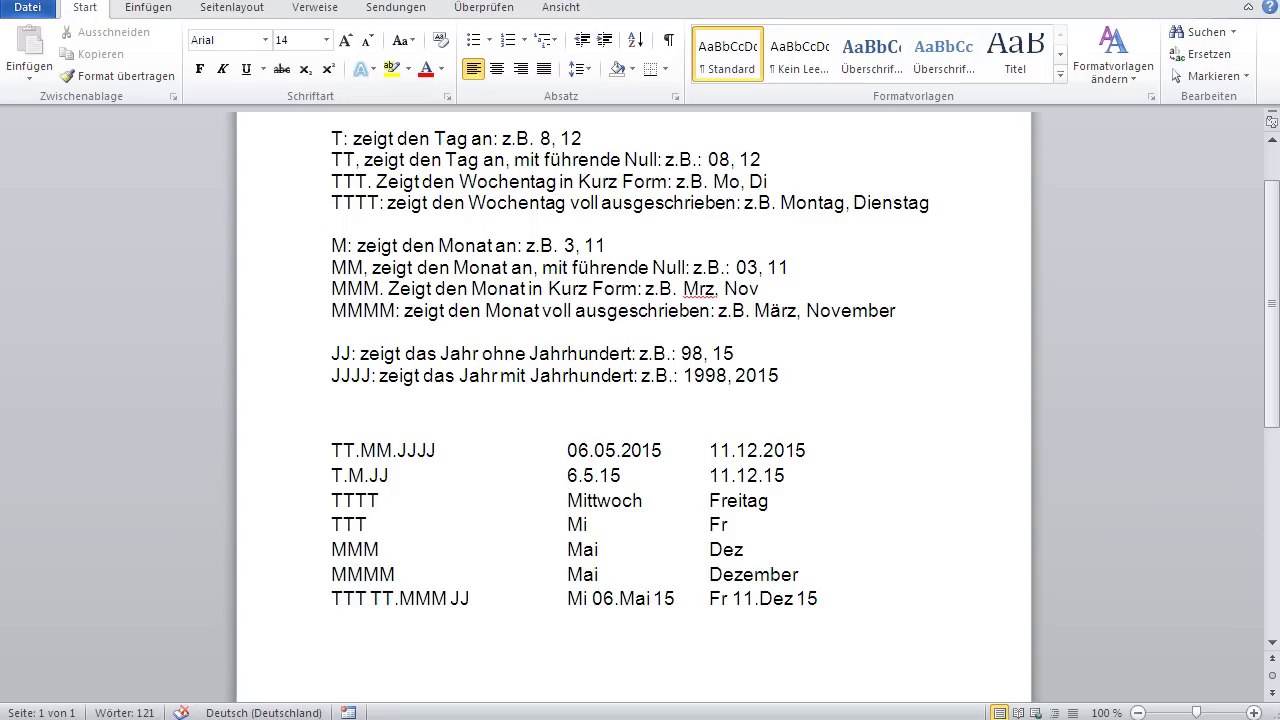
key("alt+Tab")
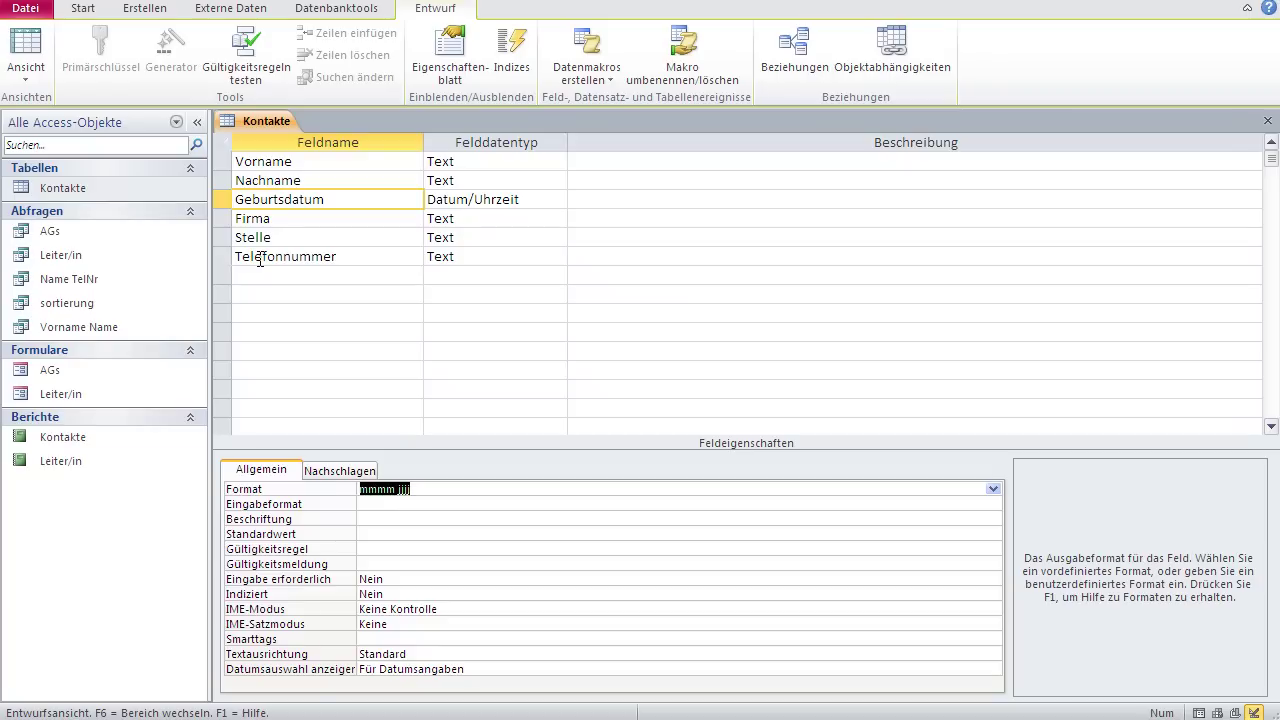
Step: Insert a field named Startzeit above Telefonnummer in the Kontakte table and set its data type to Datum/Uhrzeit
left_click(221, 256)
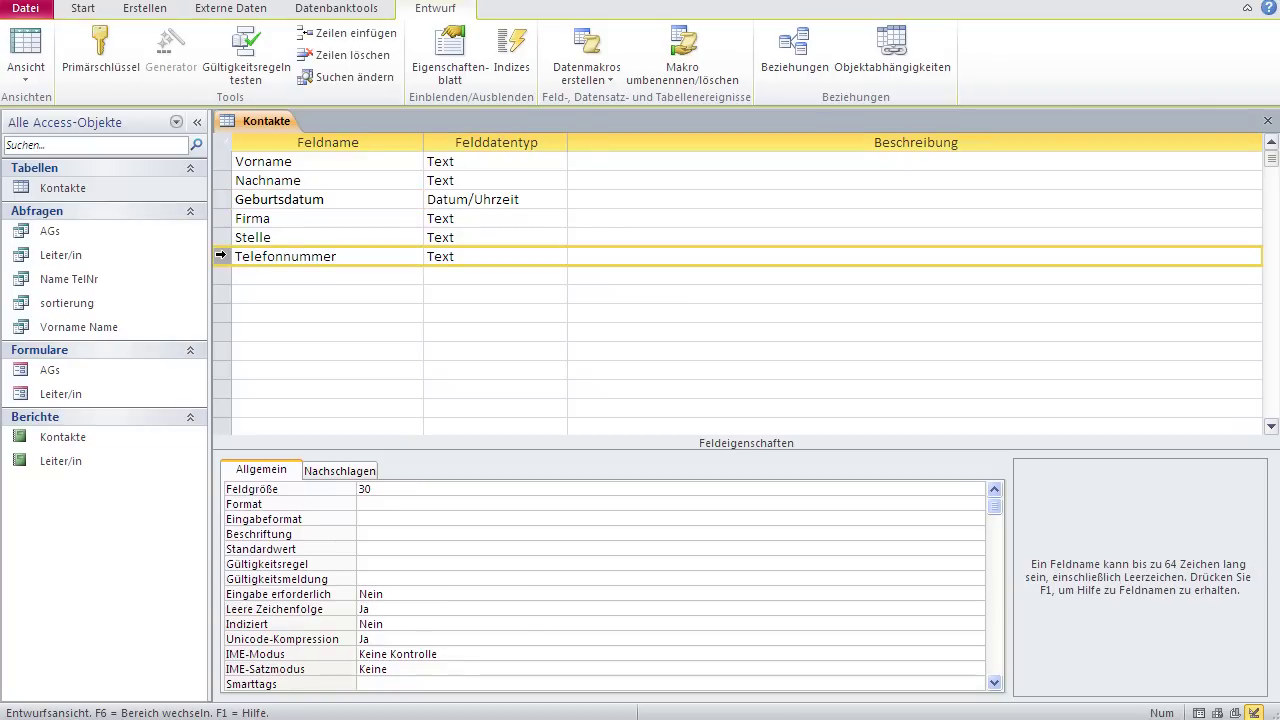
left_click(348, 33)
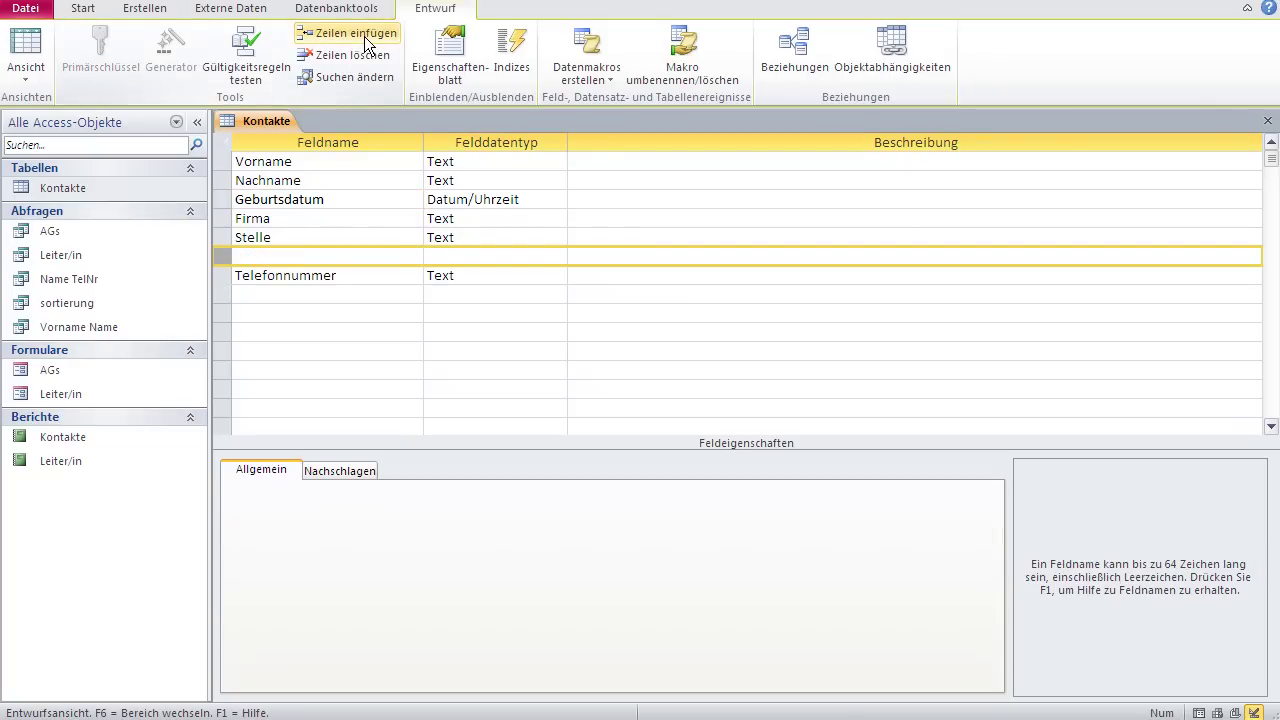
left_click(328, 257)
type("Startzeit")
key("Tab")
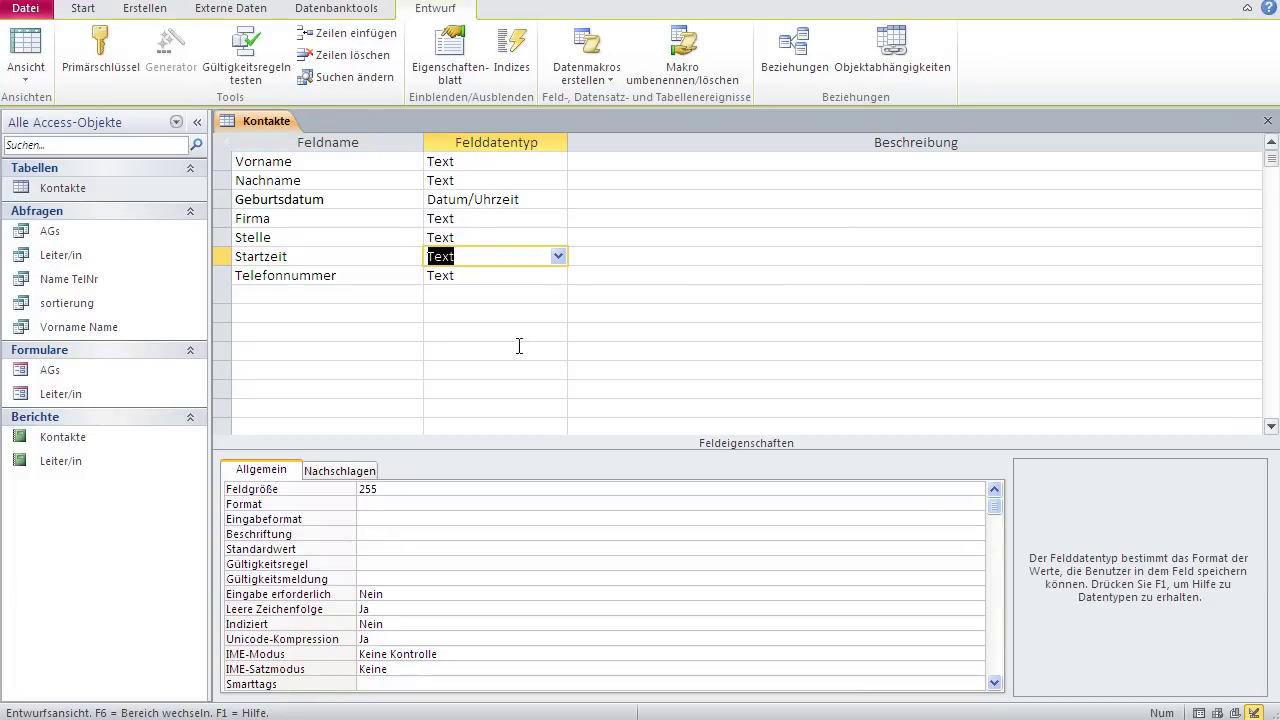
left_click(558, 256)
left_click(525, 326)
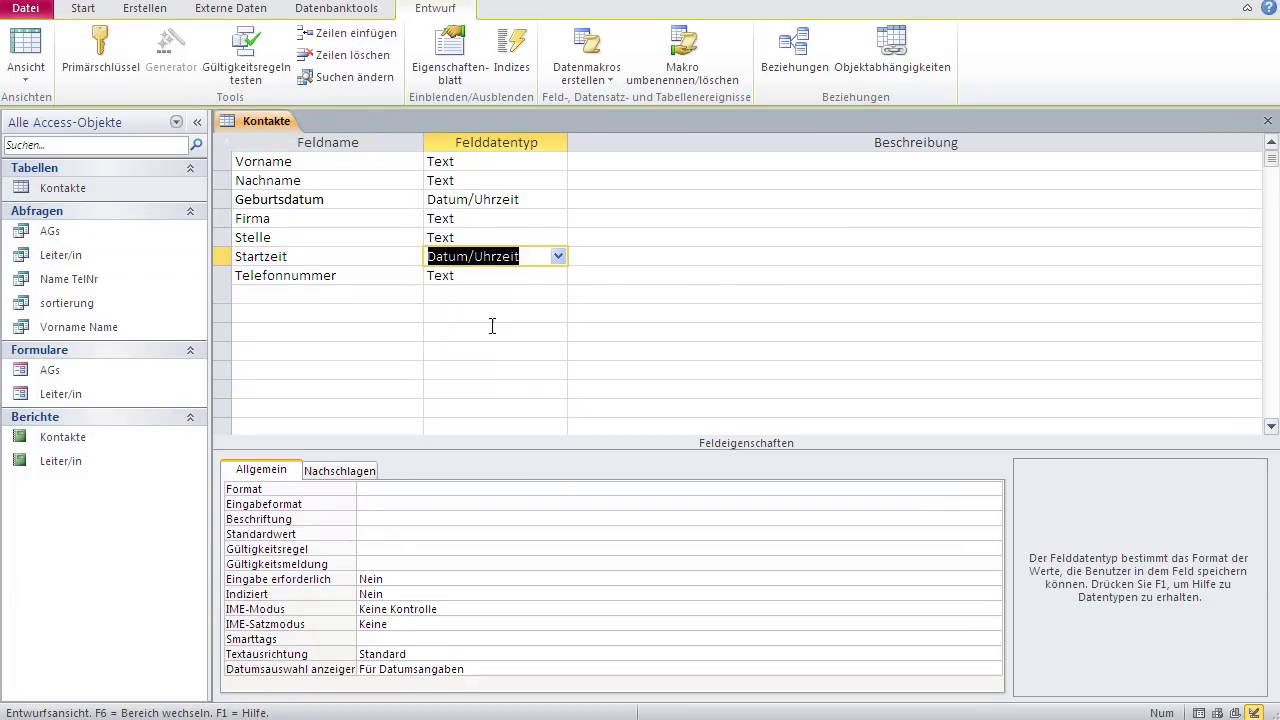
left_click(320, 295)
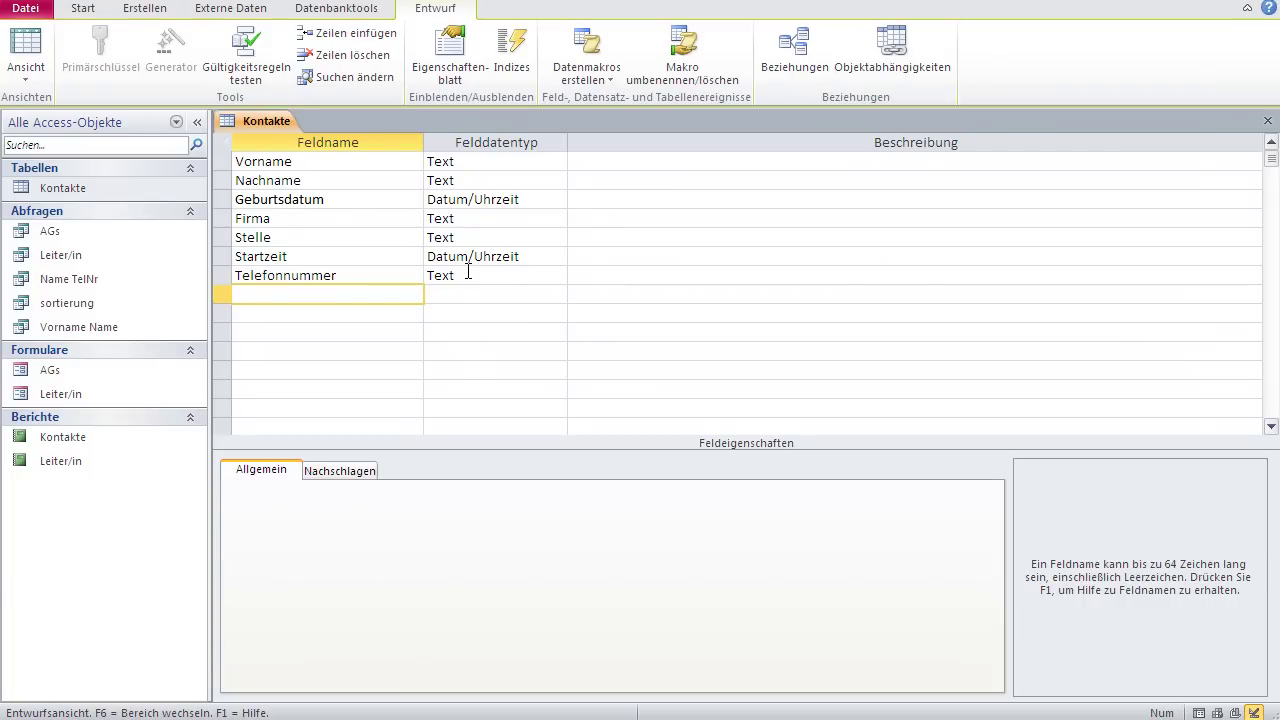
left_click(518, 257)
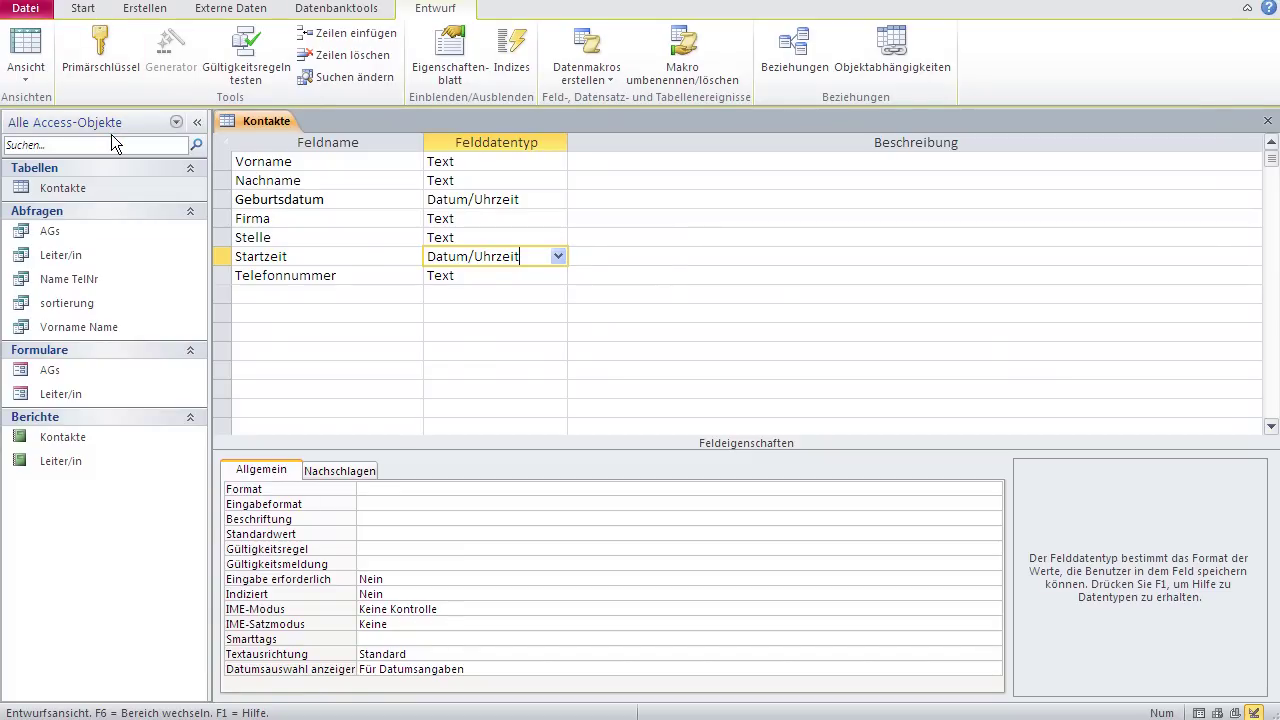
Step: Show the table in Datasheet view and enter the Startzeit values 08:15, 09:30 and 11:15:35 for the first three contacts
left_click(27, 50)
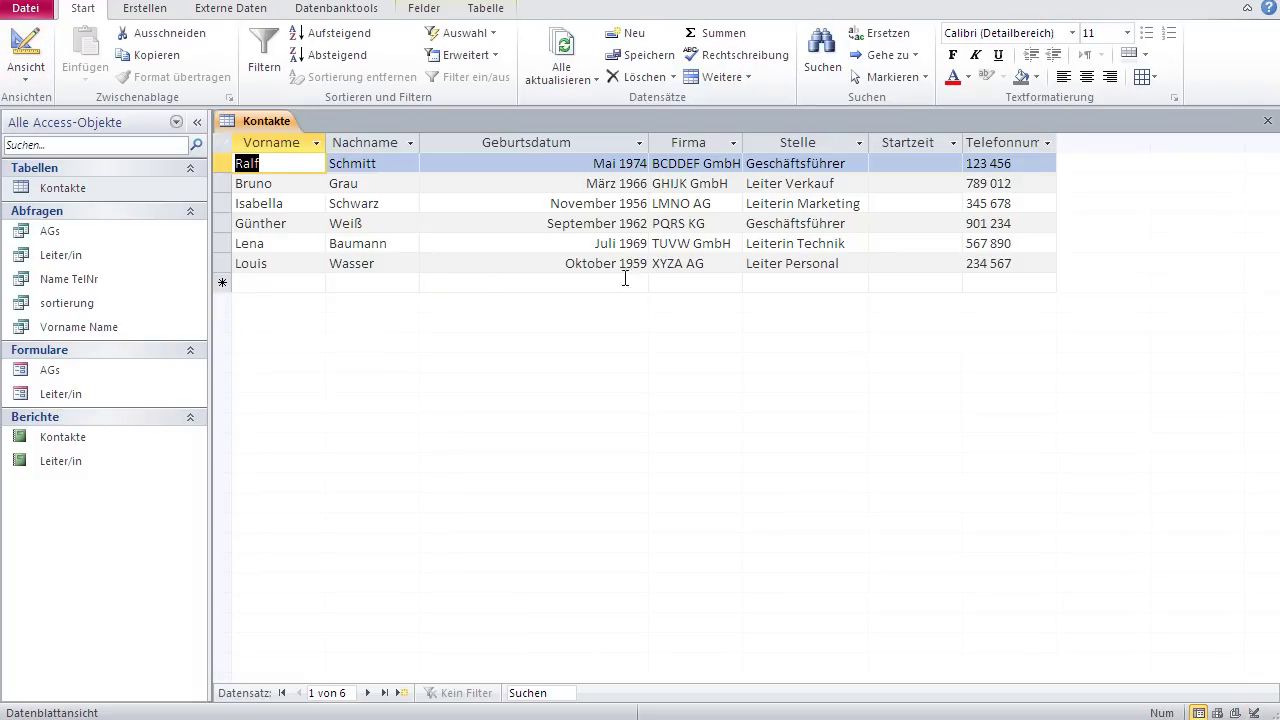
left_click(905, 165)
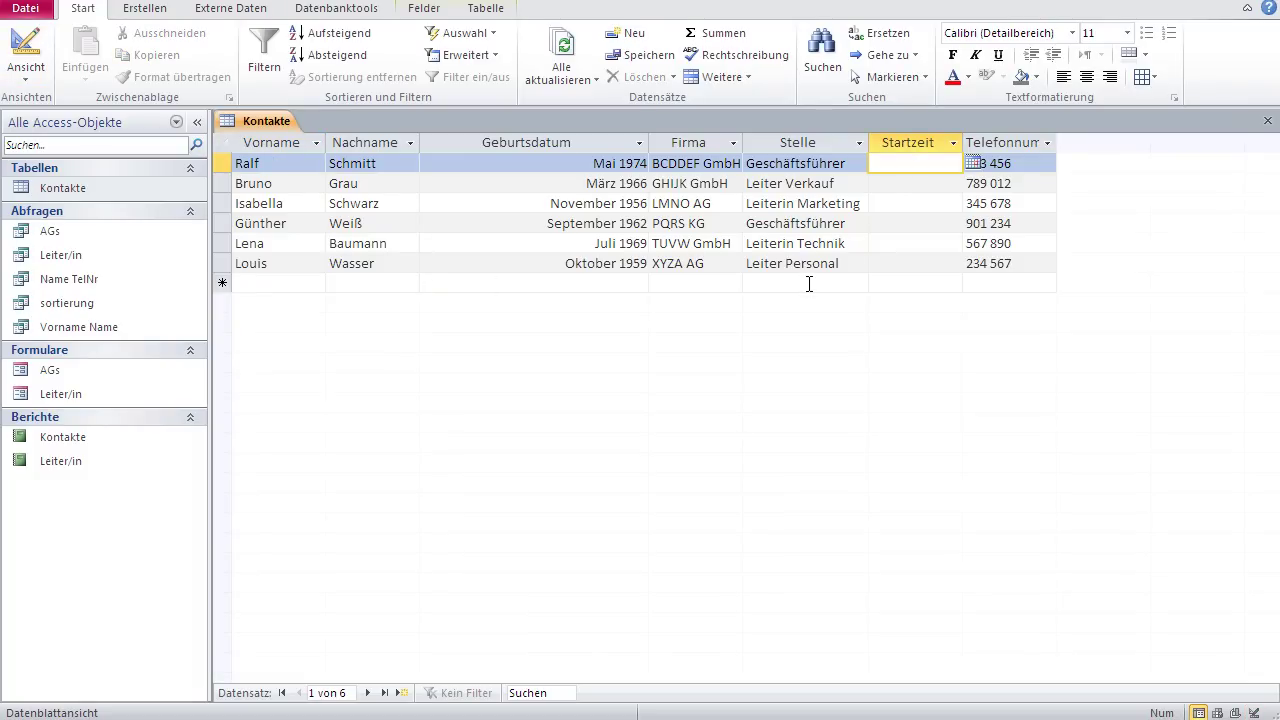
type("08:15")
key("Down")
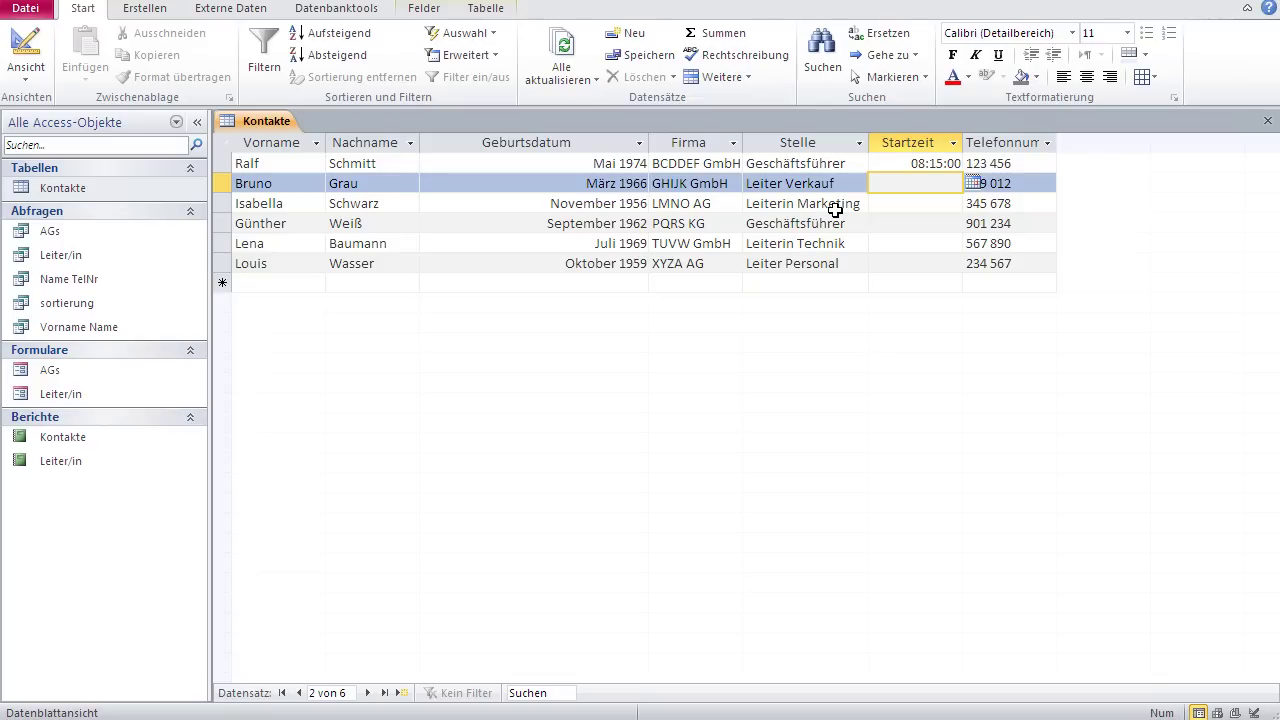
type("09:30")
key("Down")
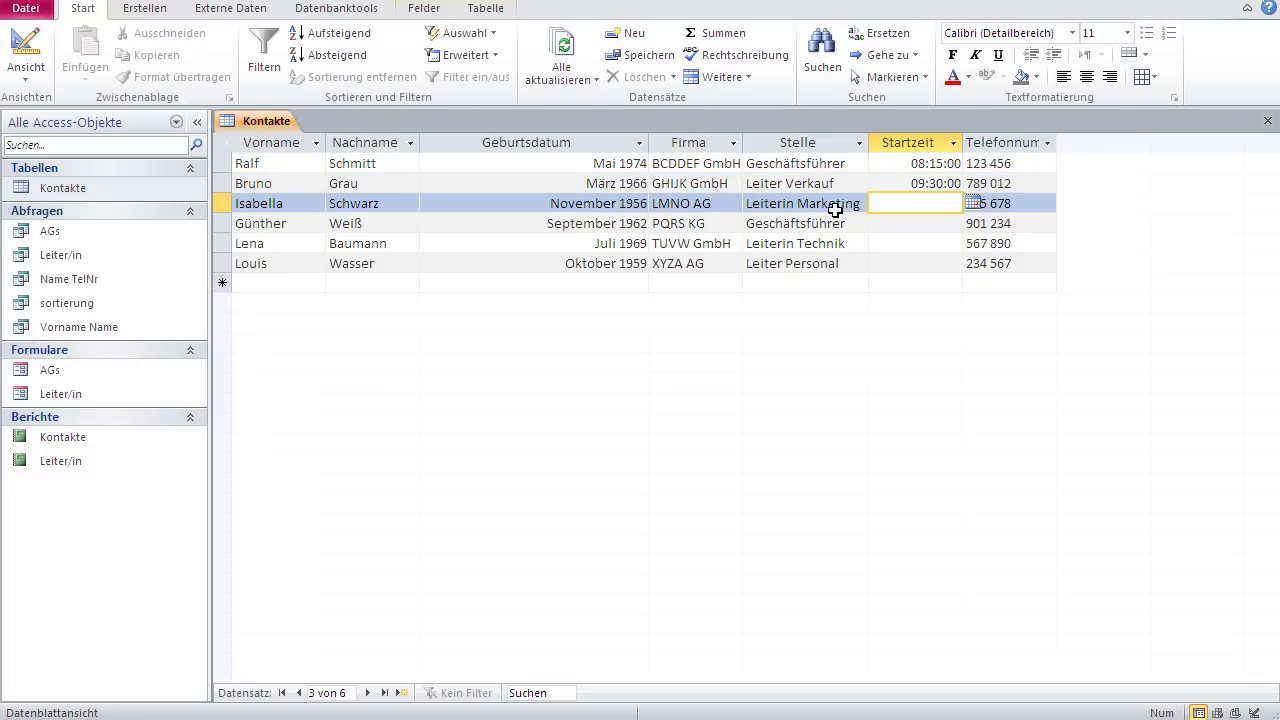
type("11:15:35")
key("Down")
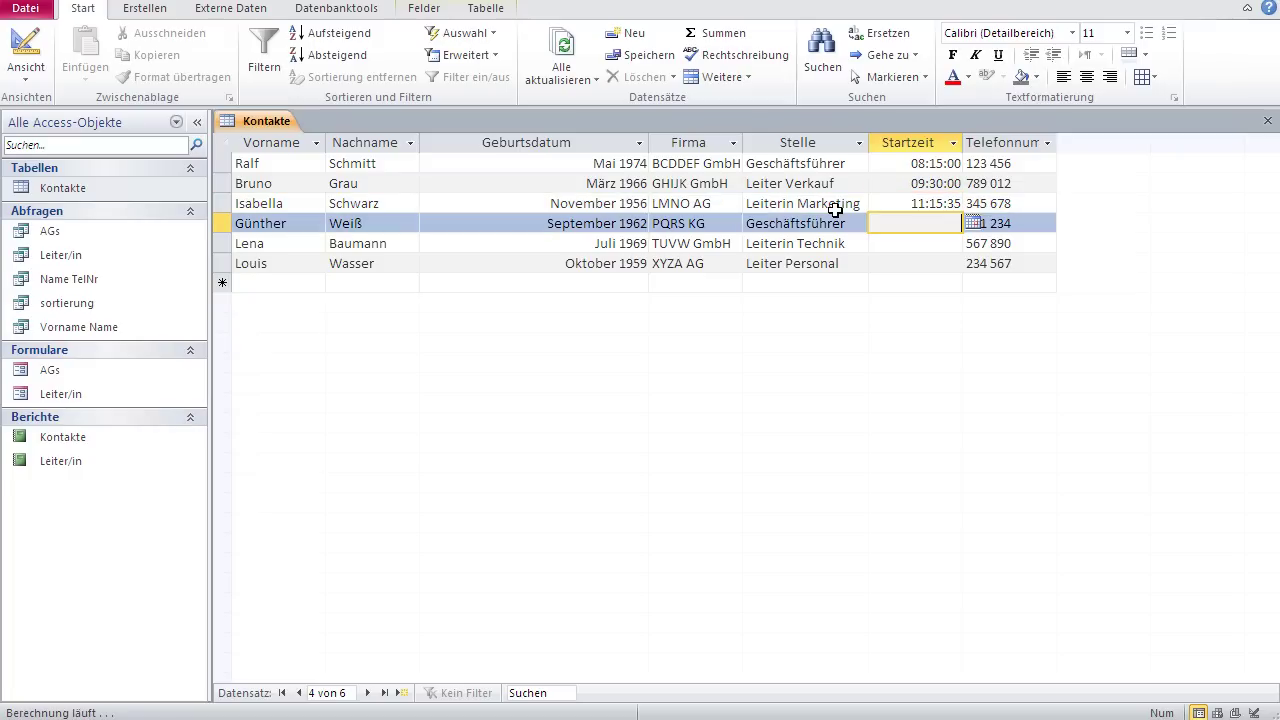
Step: Enter the Startzeit values 12:00, 10:45 and 09:30 for the fourth to sixth contacts
type("12:00")
key("Down")
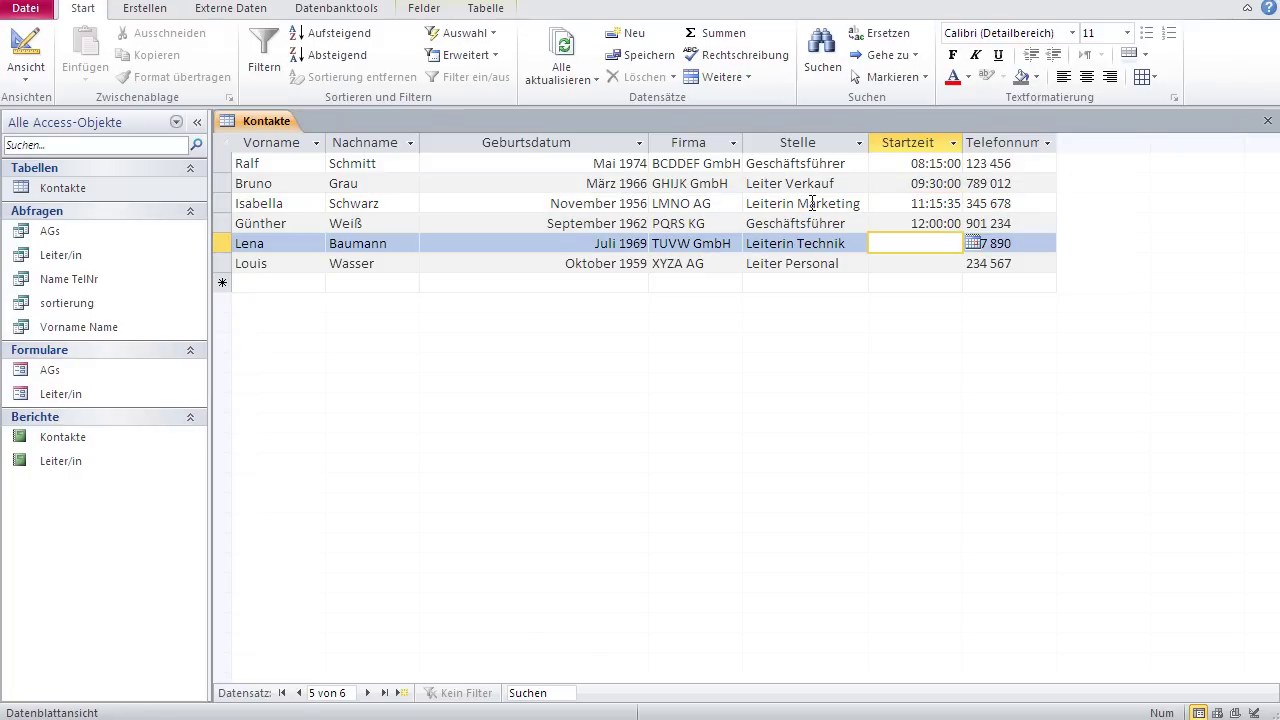
type("10:45")
key("Down")
type("09:30:00")
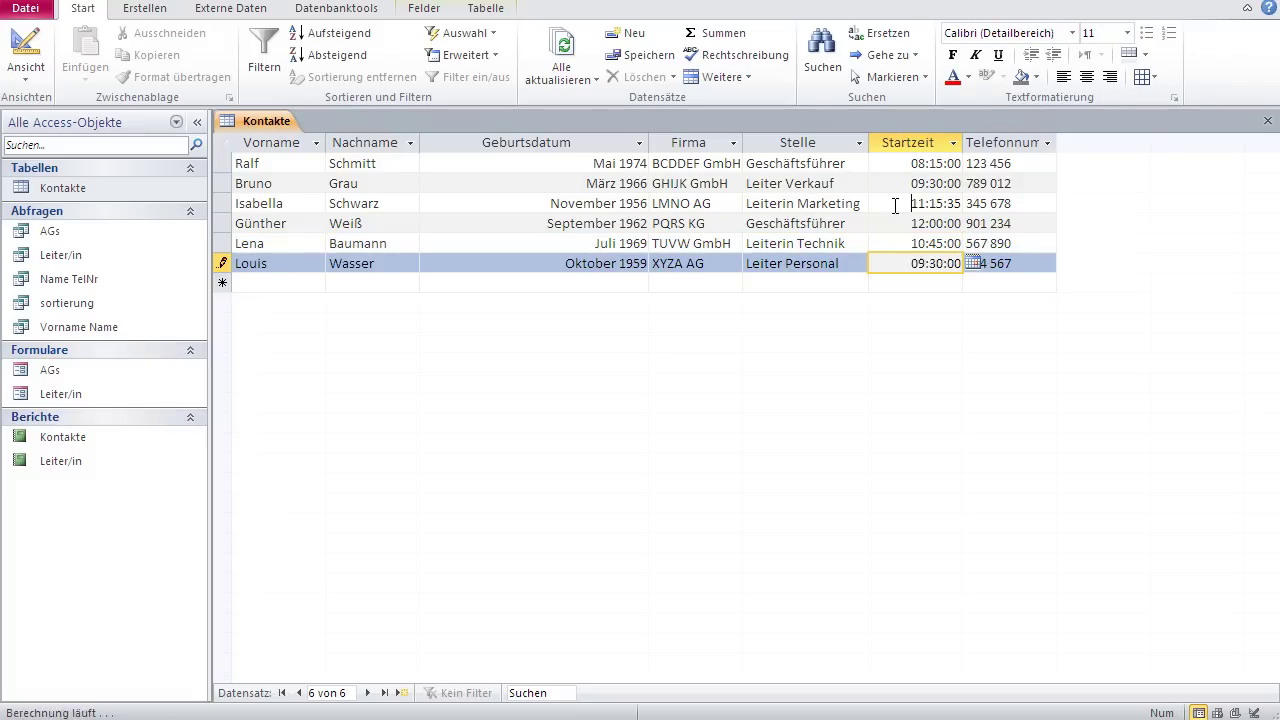
left_click(905, 204)
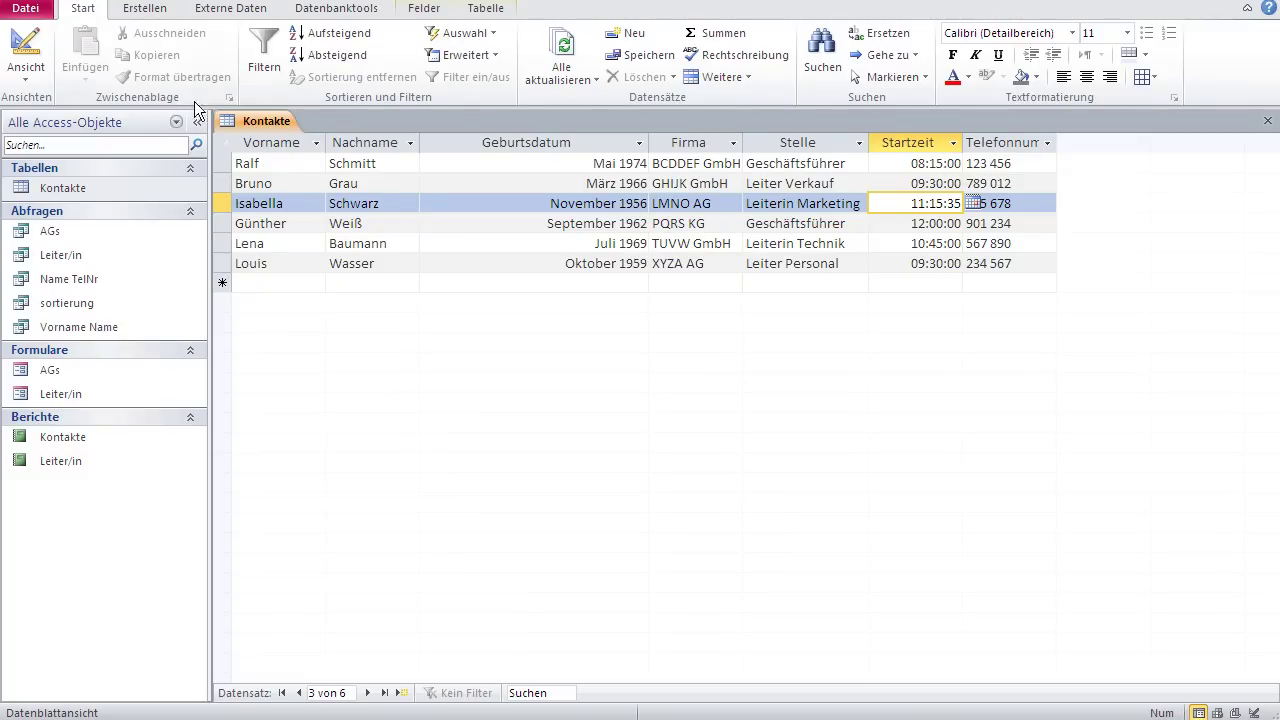
Step: Return to Design view, examine the predefined formats for Startzeit, and consult the format code reference in the other window
left_click(25, 48)
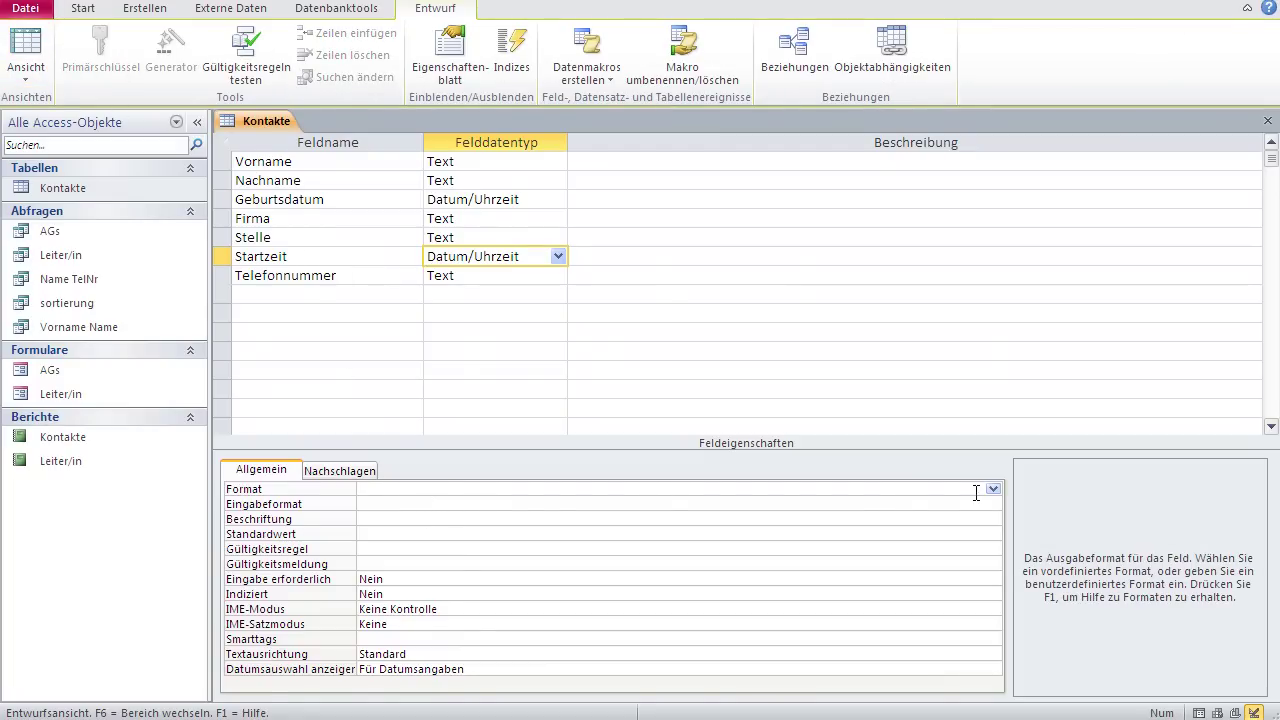
left_click(993, 488)
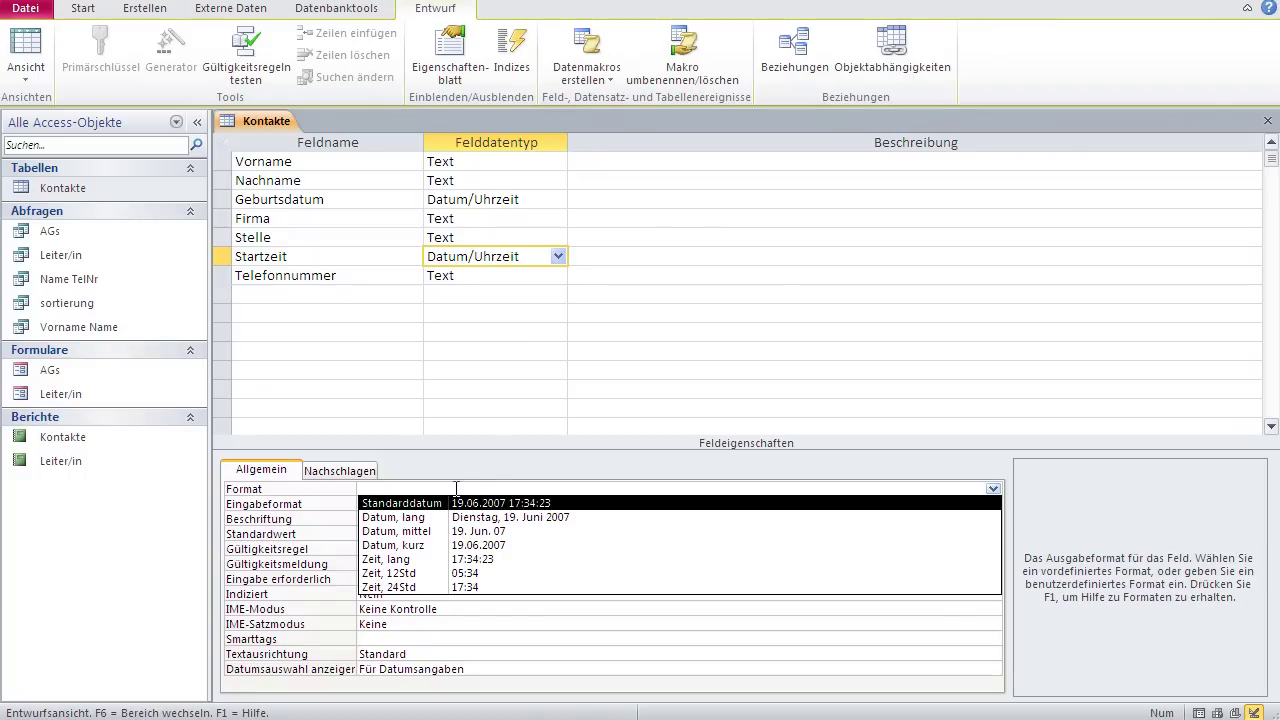
left_click(600, 256)
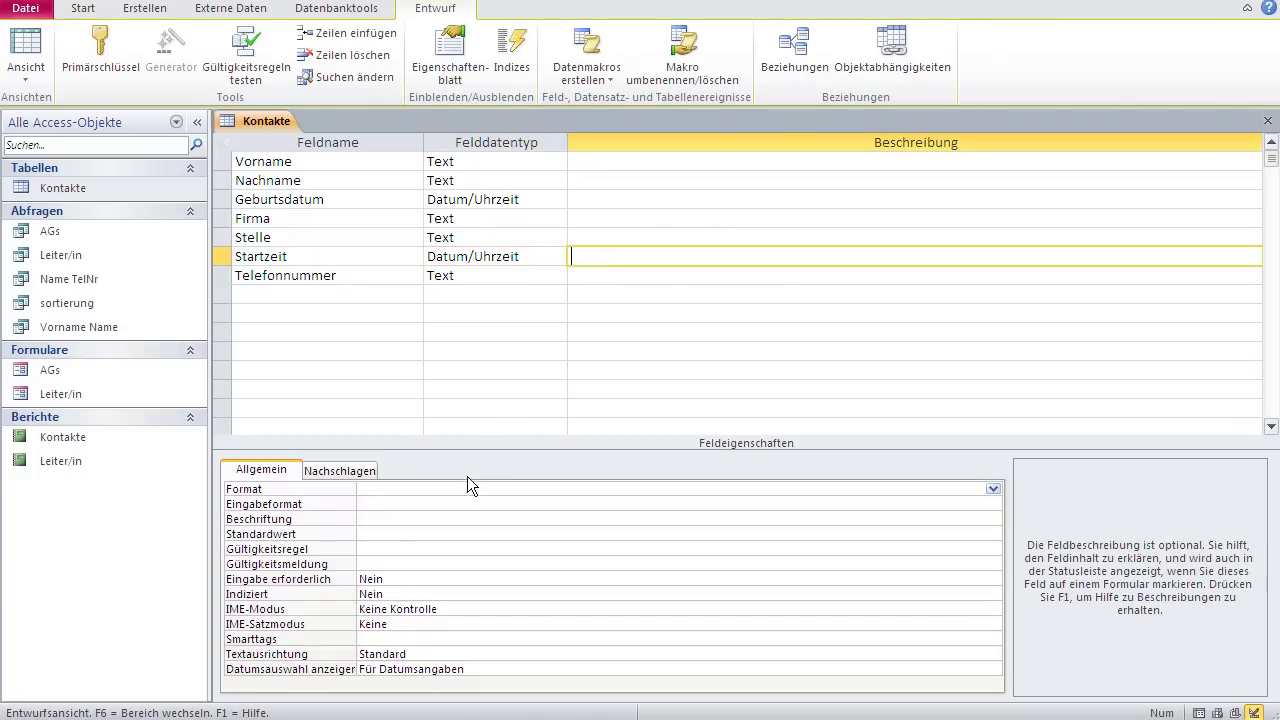
left_click(414, 490)
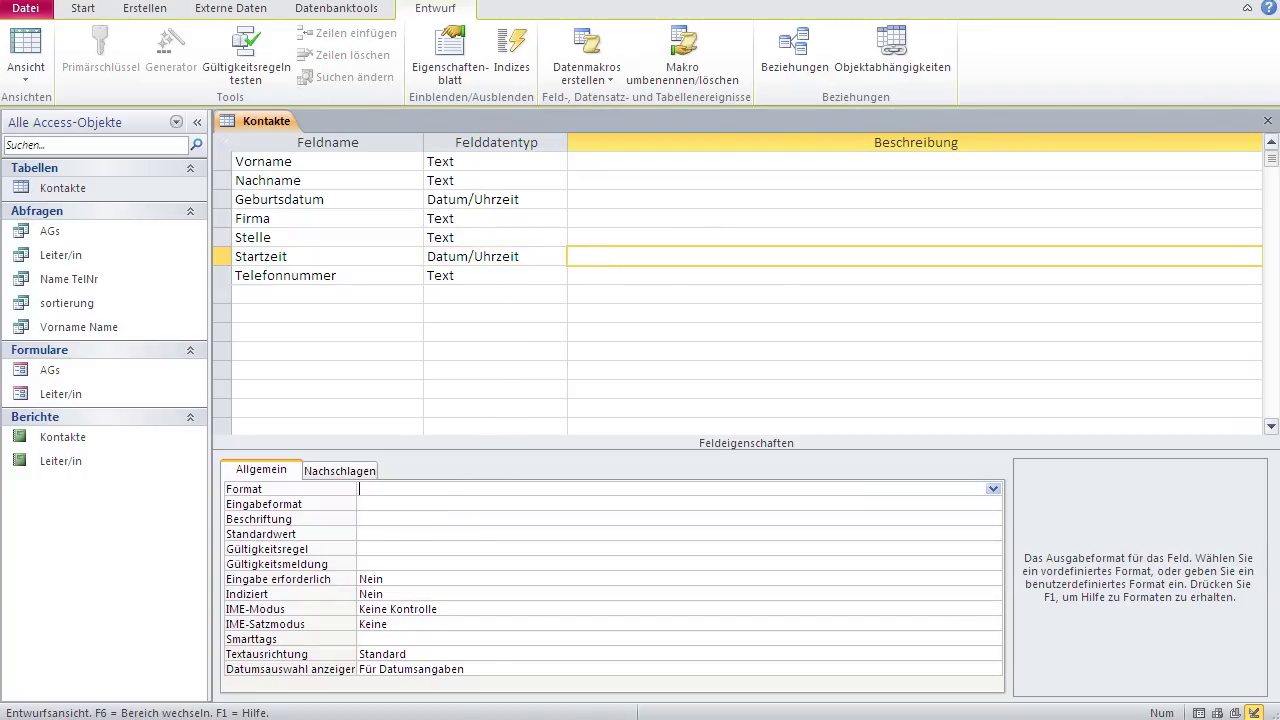
key("alt+Tab")
left_click(369, 258)
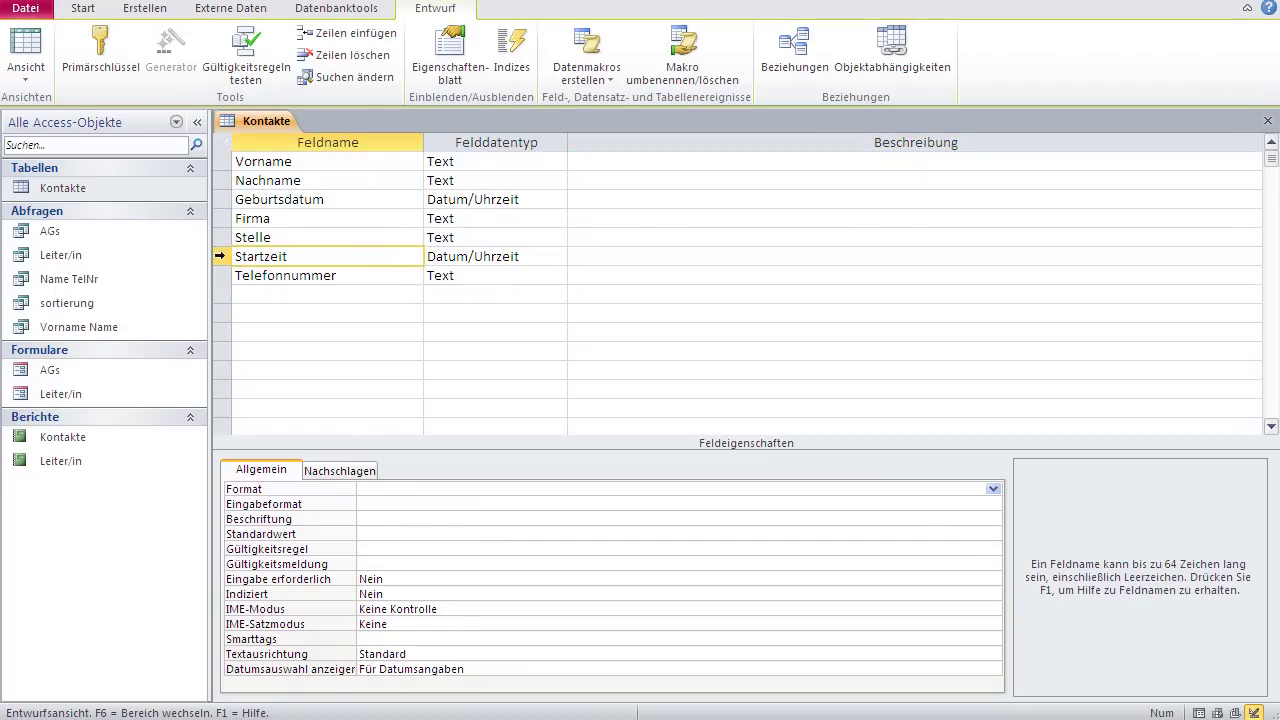
Step: Set the Startzeit format to hh:mm, save the table, and check the third contact's time in Datasheet view
left_click(370, 489)
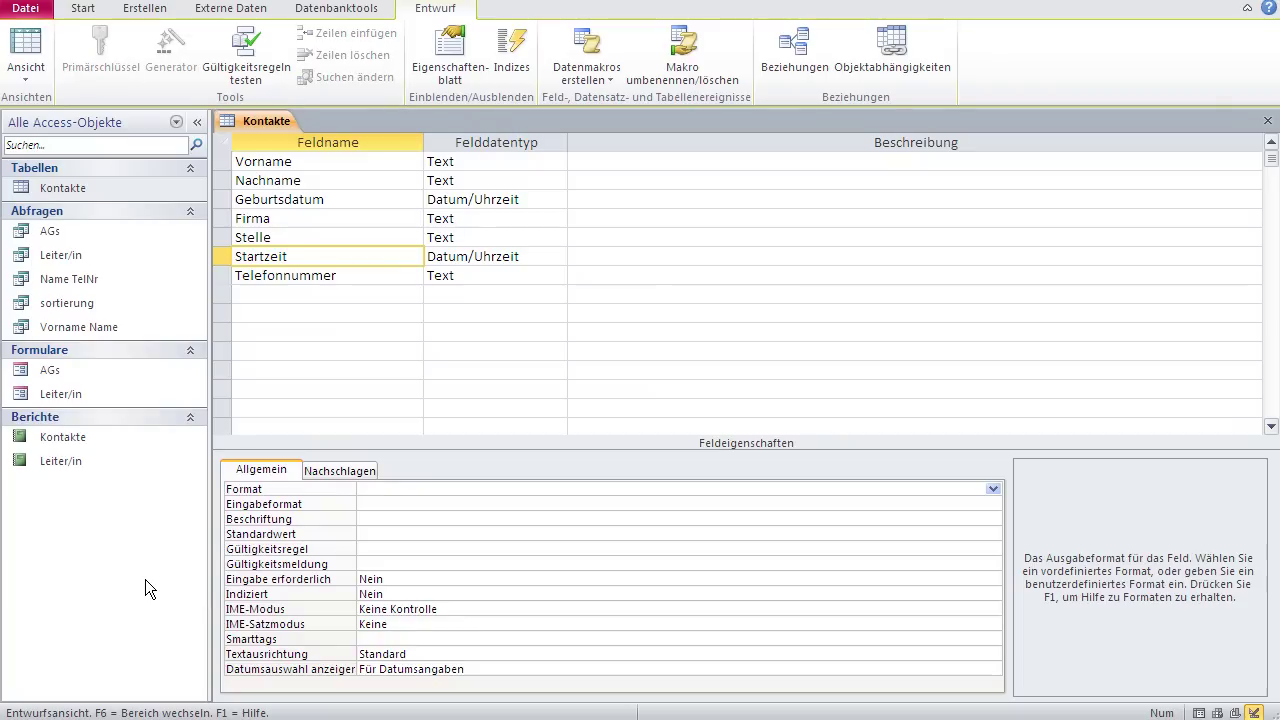
type("hh:mm")
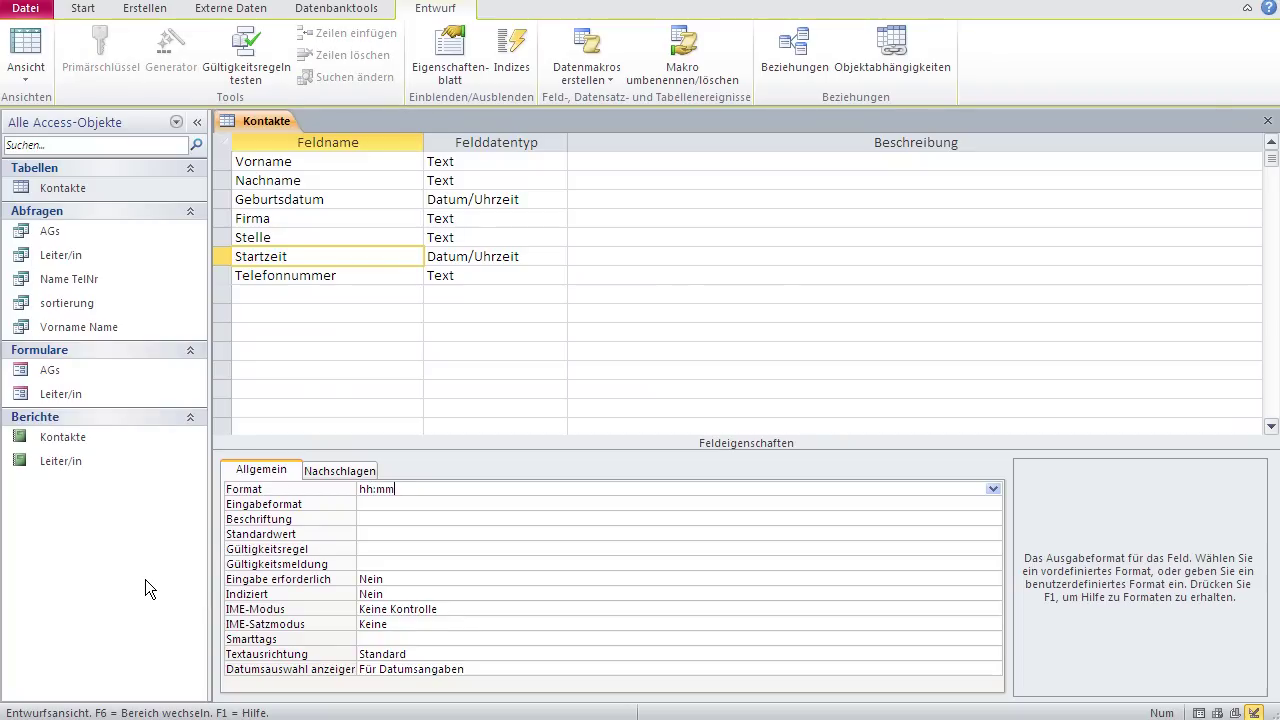
left_click(17, 50)
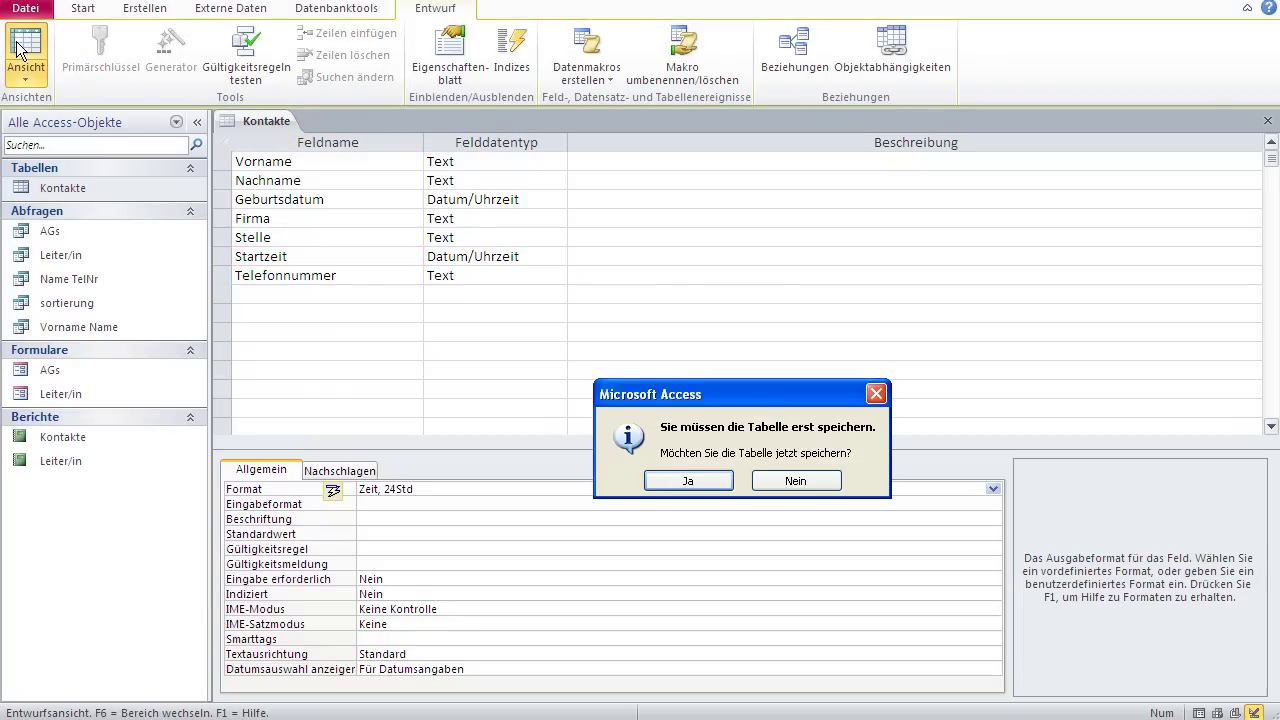
left_click(693, 470)
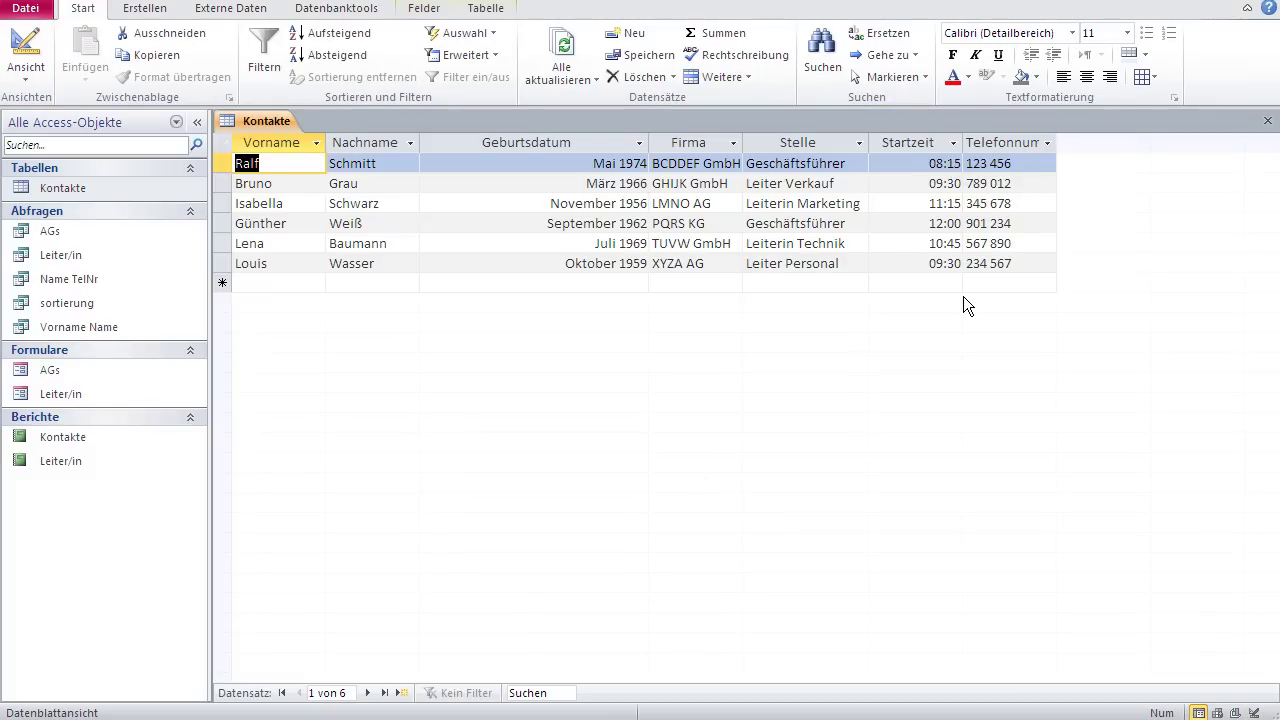
left_click(931, 204)
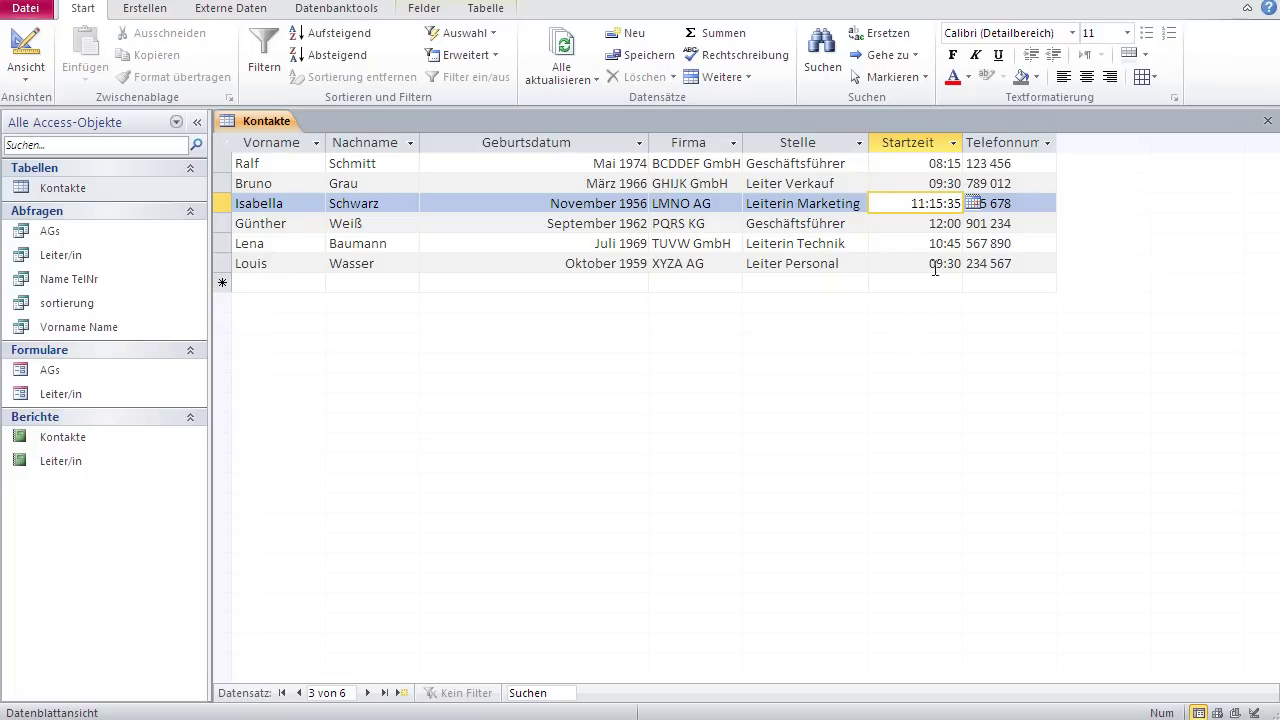
left_click(1010, 263)
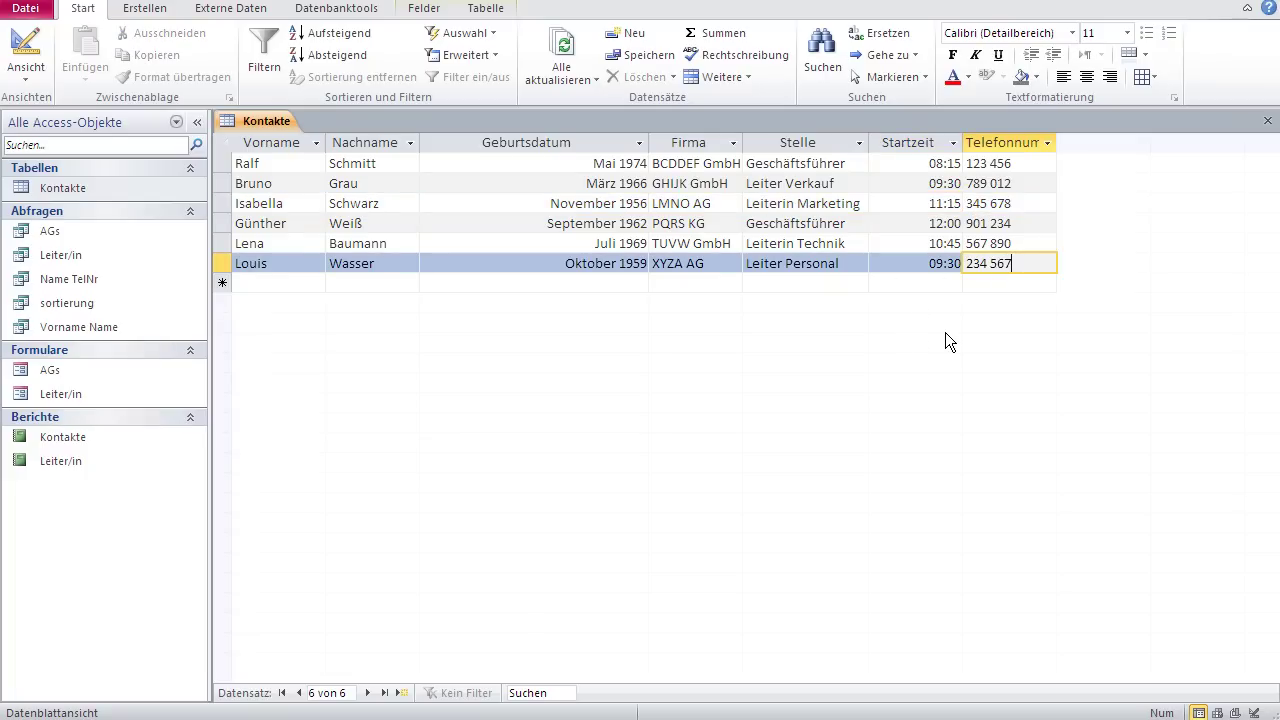
Step: Return to Design view, replace the Startzeit format with hh, and save the table to show it in Datasheet view
left_click(25, 45)
left_click(472, 485)
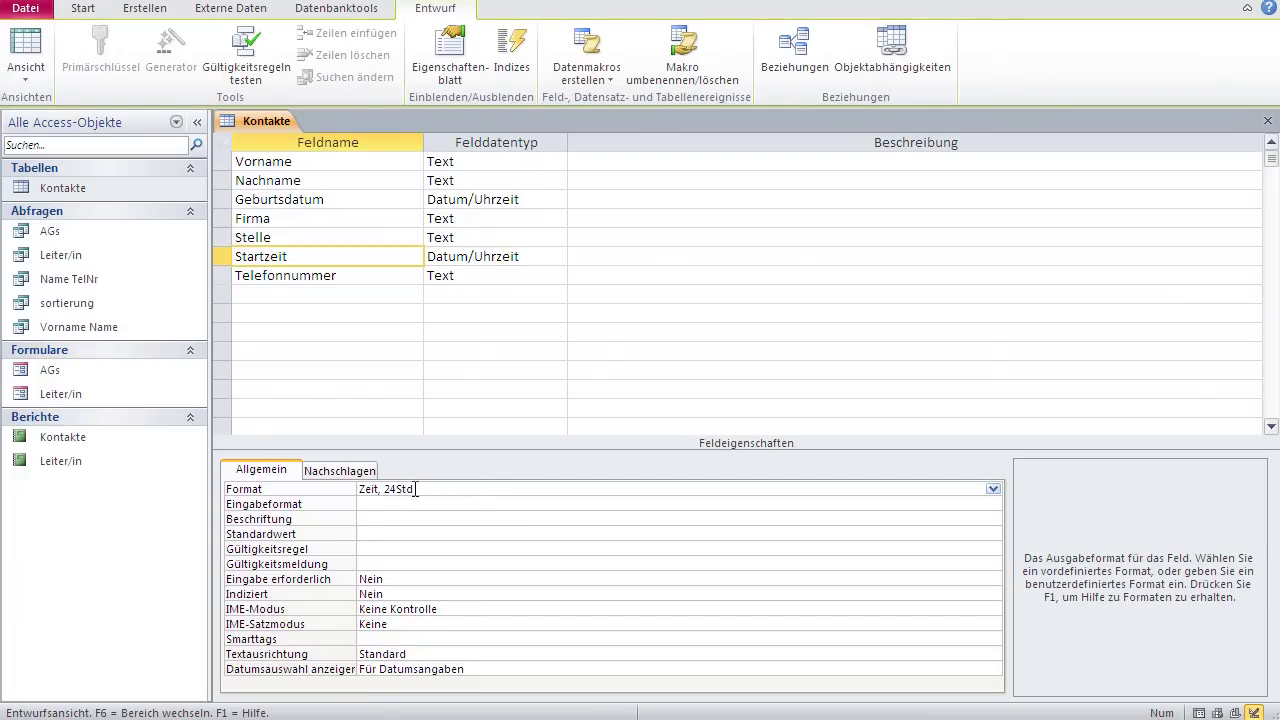
left_click_drag(448, 488, 329, 487)
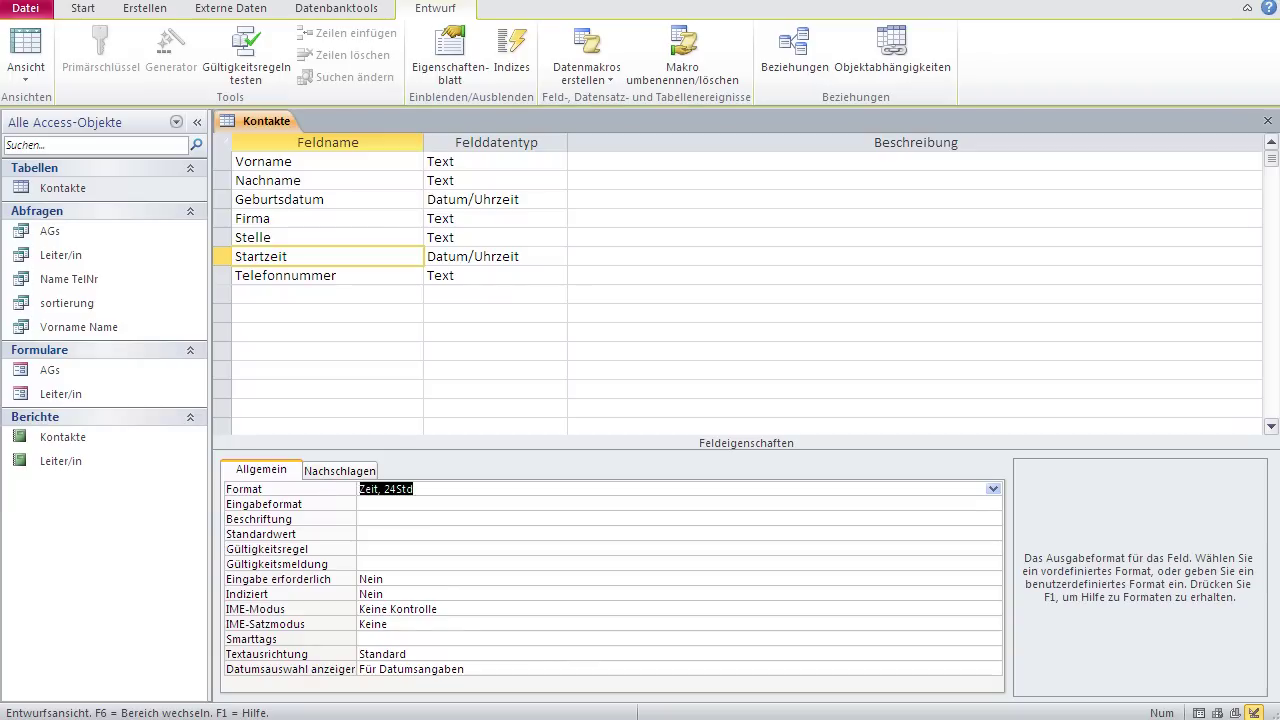
type("hh")
left_click(365, 518)
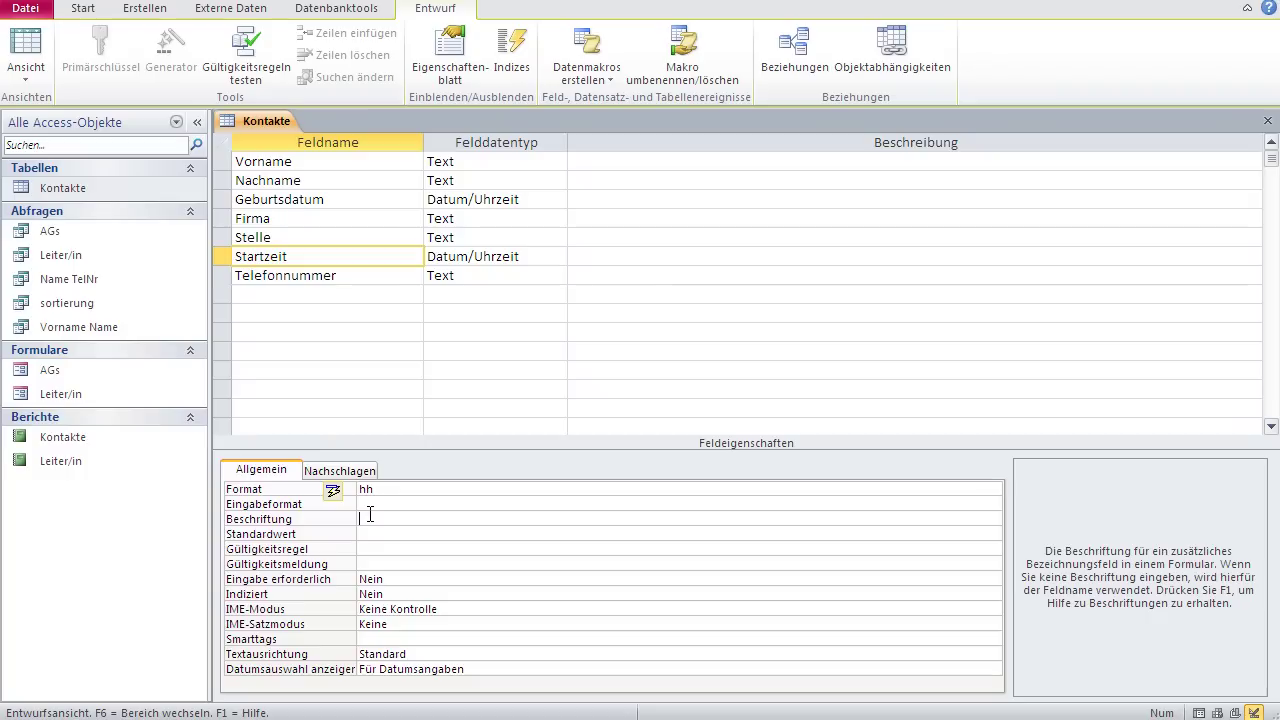
left_click(27, 52)
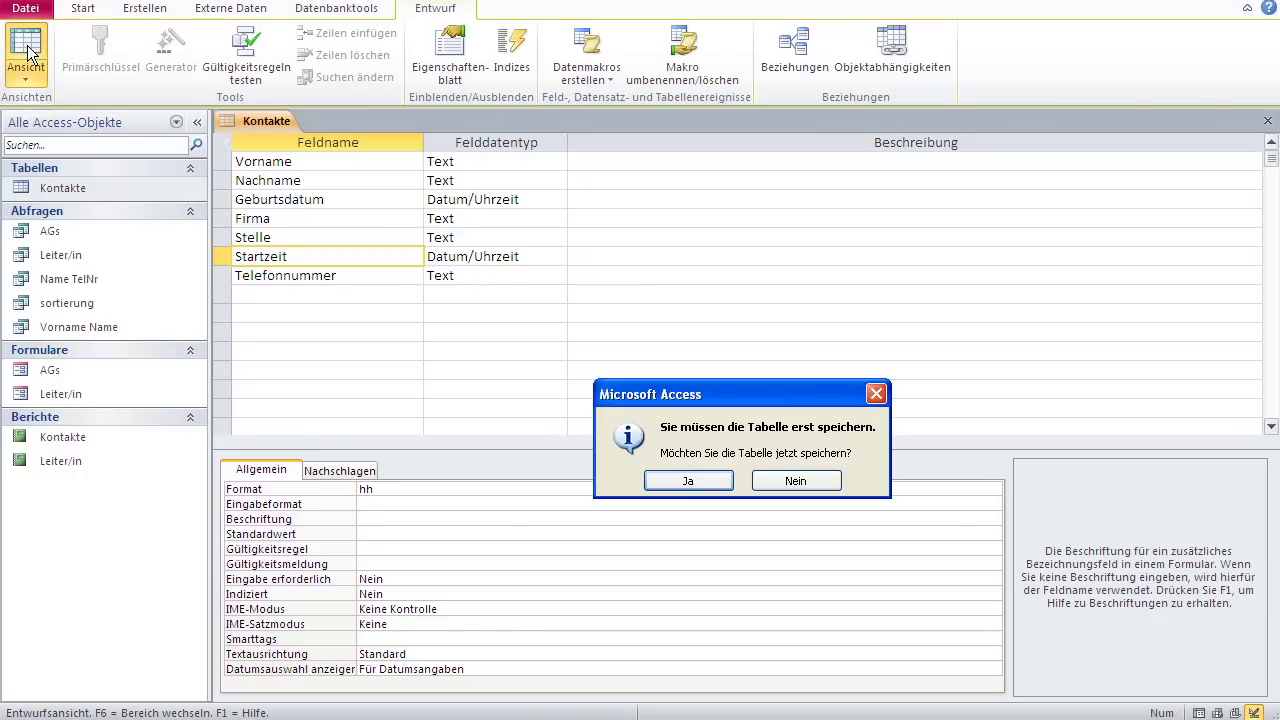
left_click(689, 479)
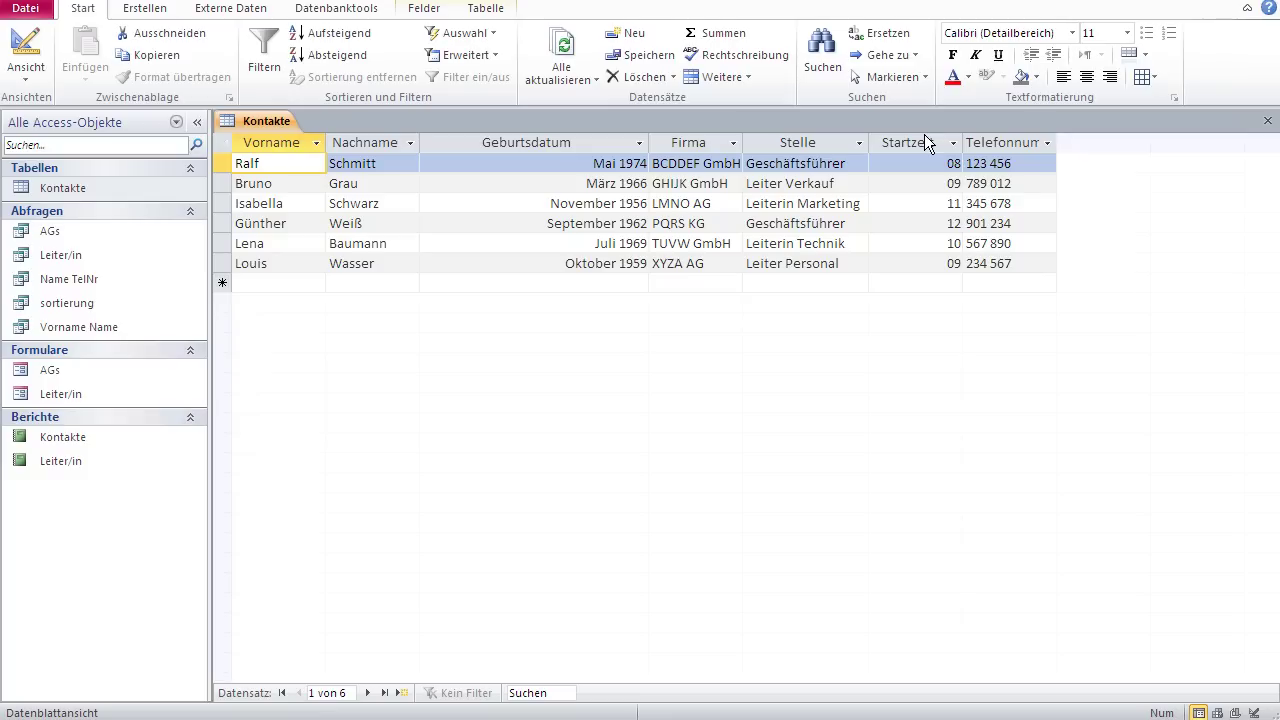
Step: Extend the Startzeit format in Design view to hh" Uhr" and view the result in Datasheet view
left_click(22, 50)
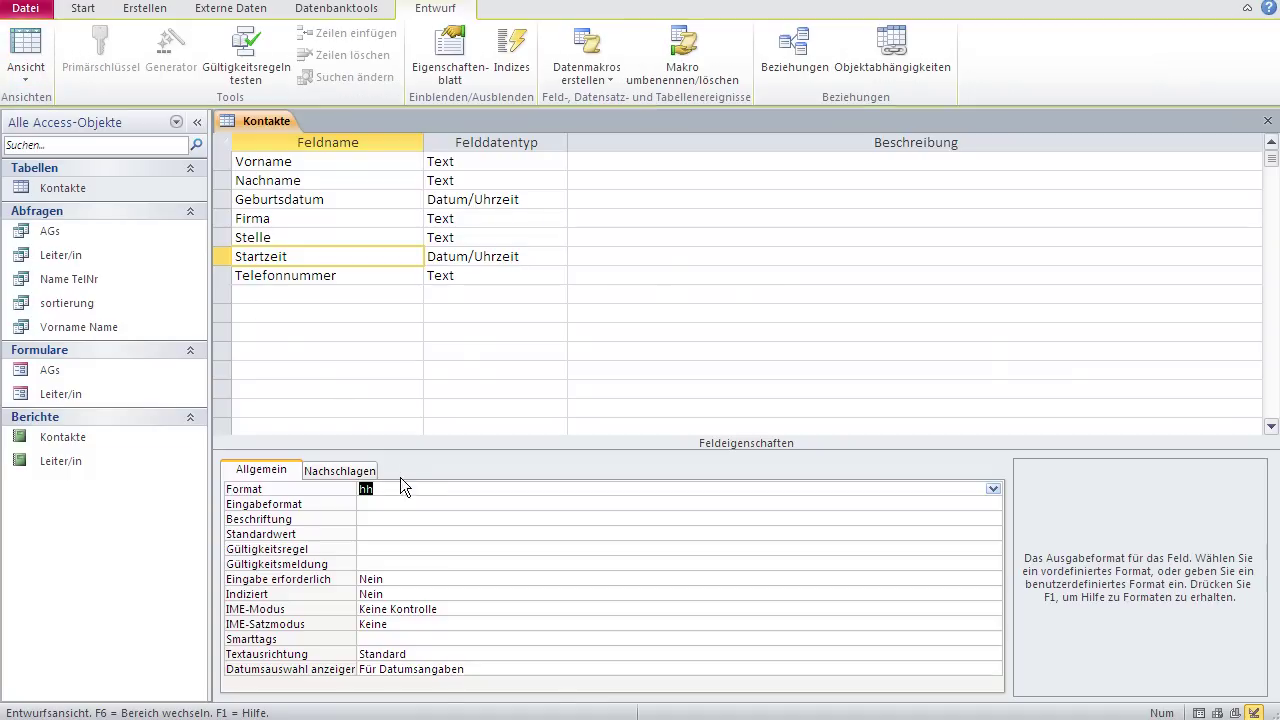
left_click(400, 488)
type("hh")
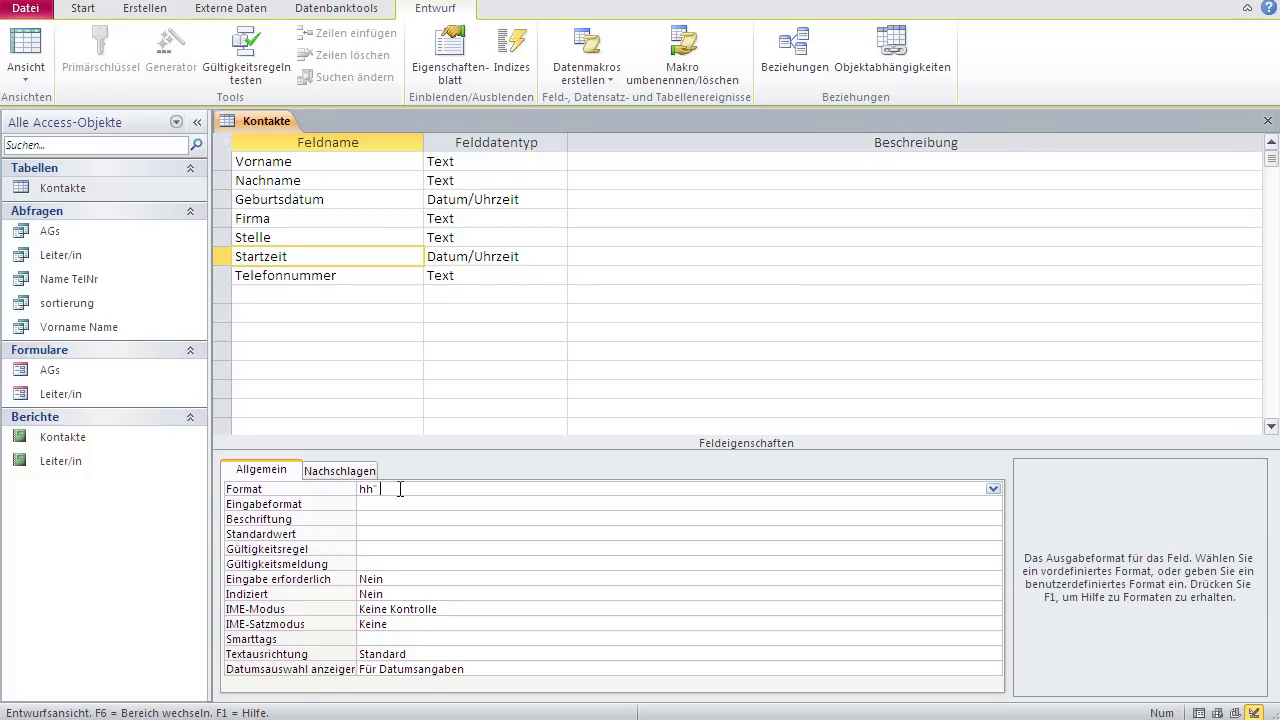
type("Uhr\"")
left_click(34, 50)
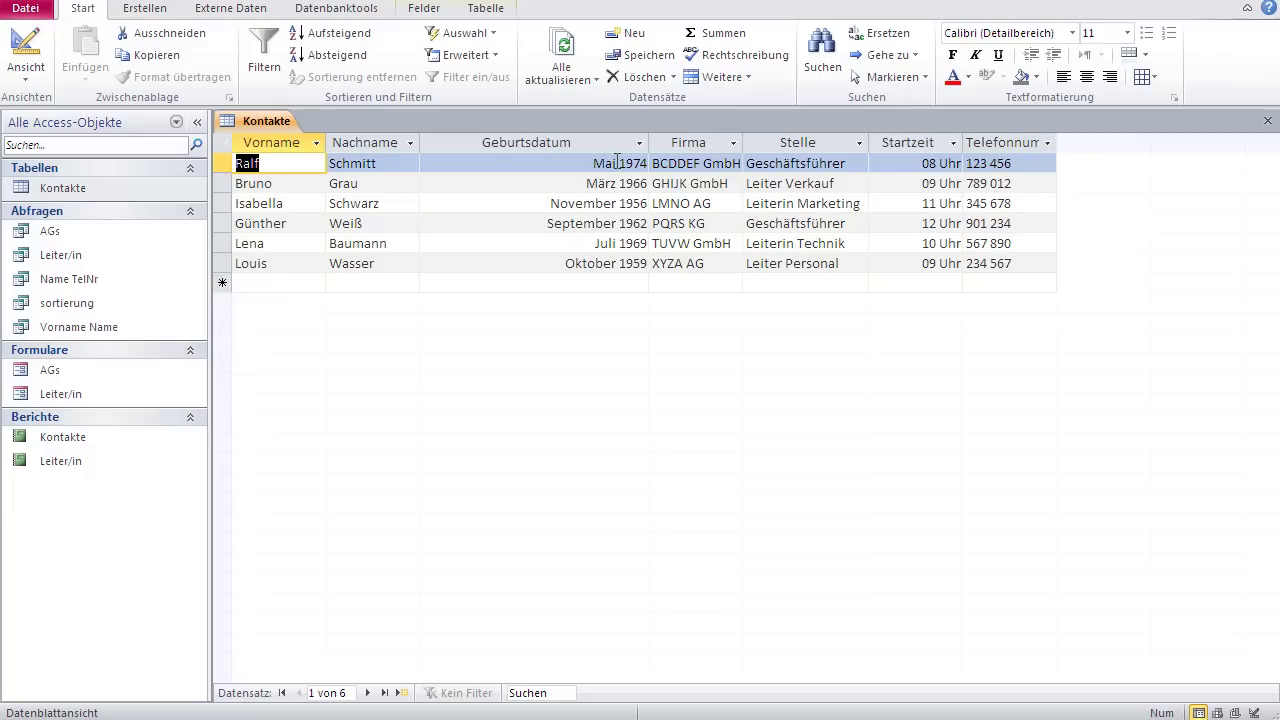
Step: Put the literal text "am " in front of mmmm jjjj in the Geburtsdatum format and view the result in Datasheet view
left_click(21, 52)
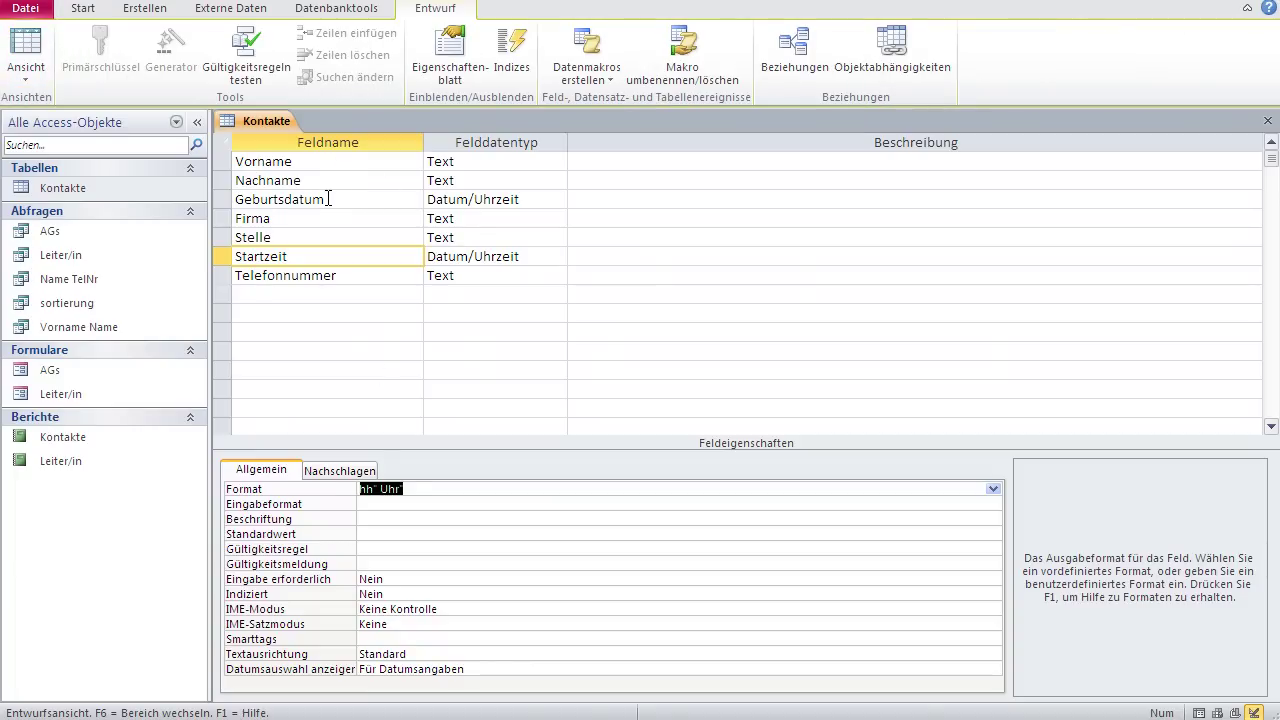
left_click(325, 197)
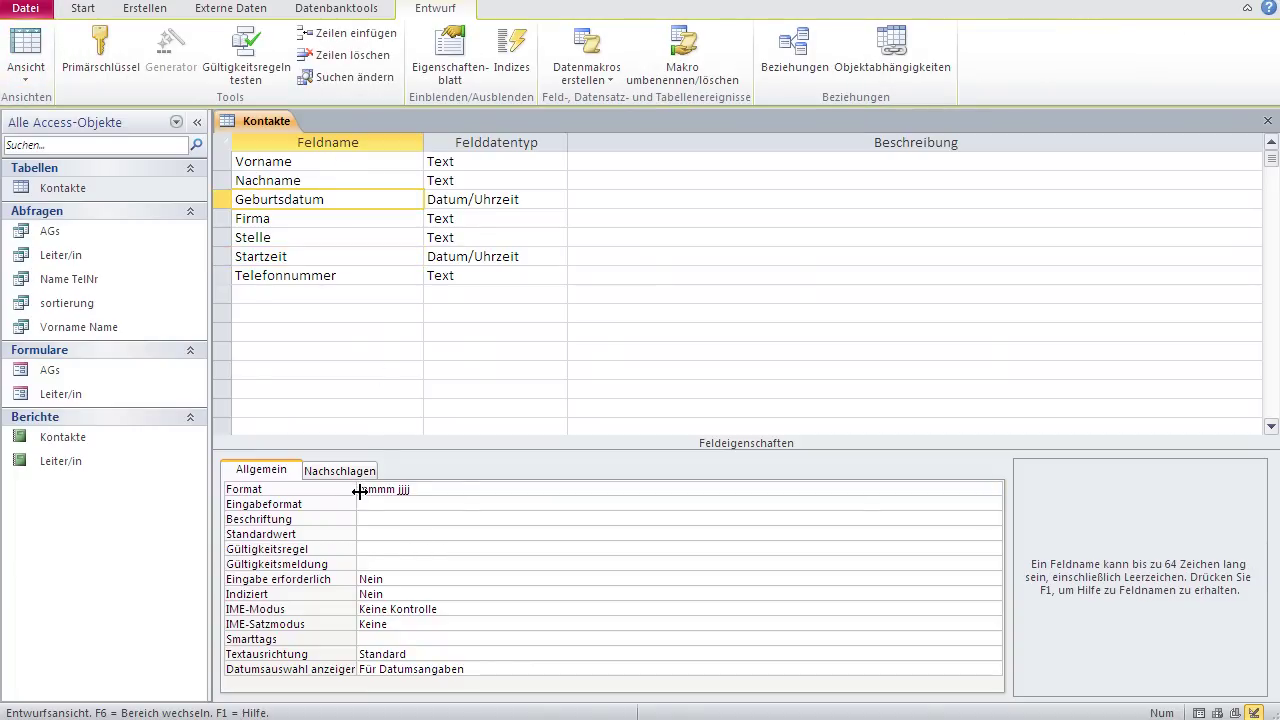
left_click(342, 257)
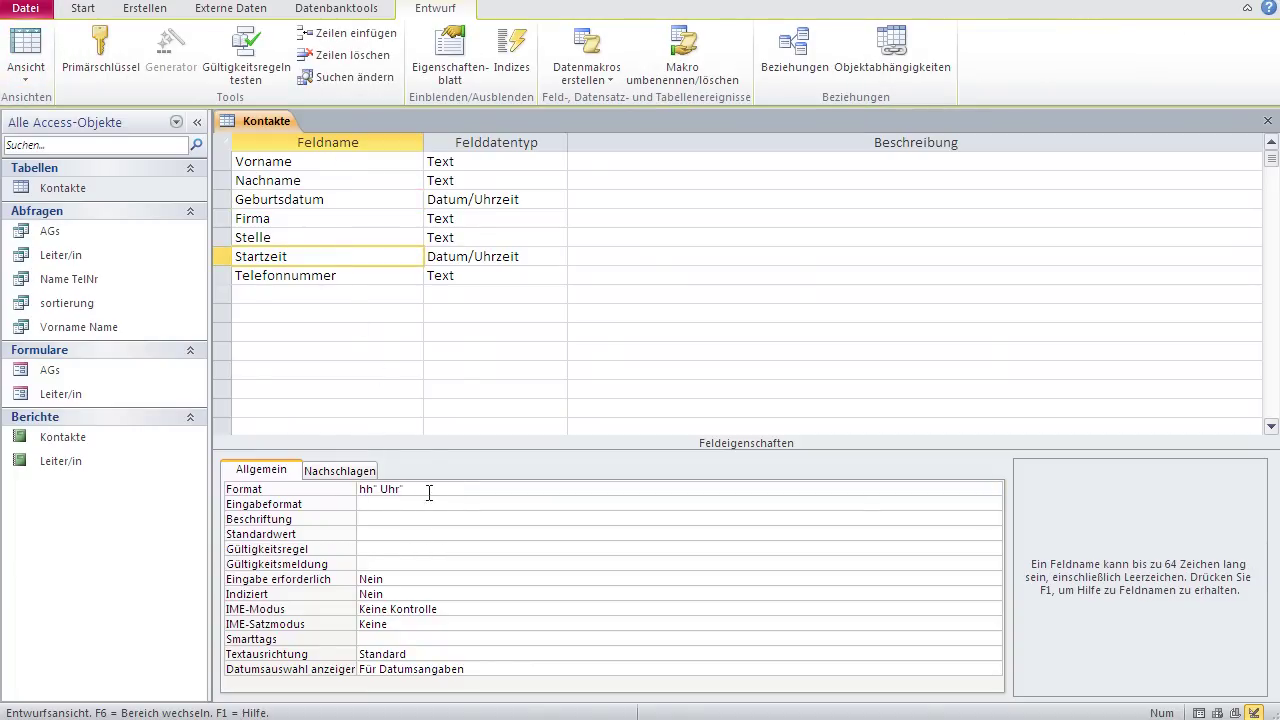
left_click(313, 197)
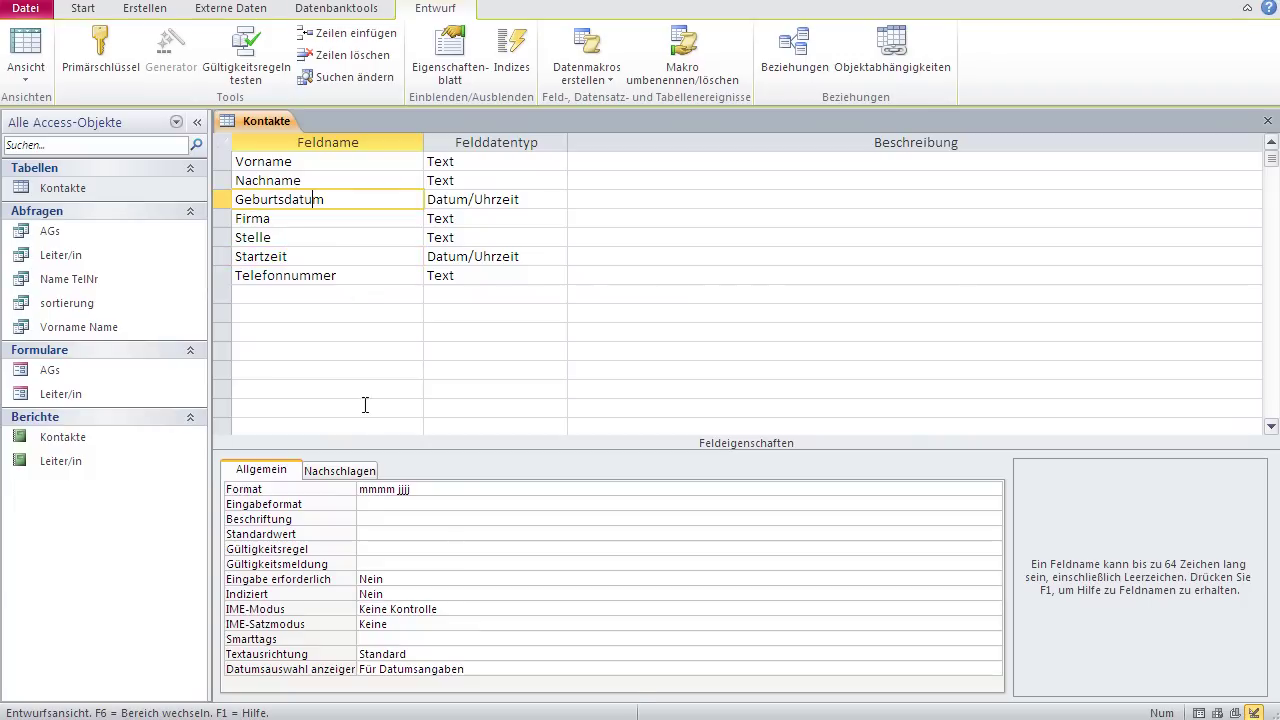
left_click(360, 489)
type("\"am")
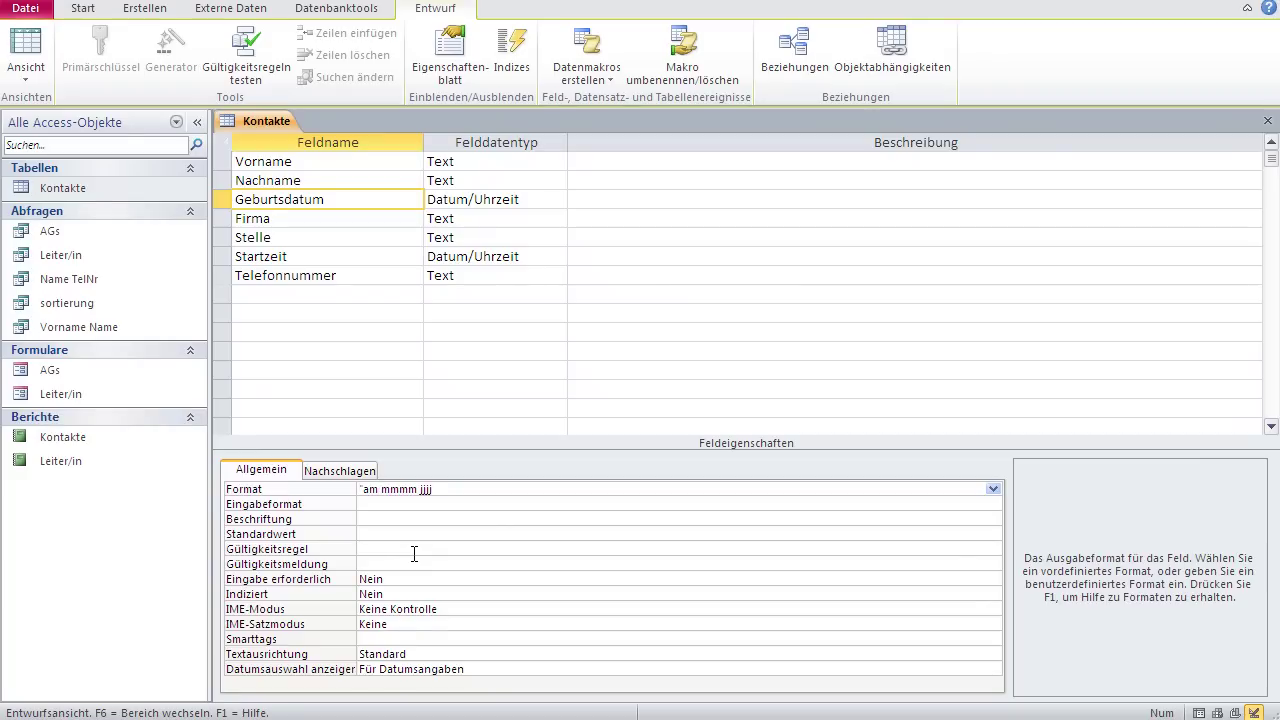
type(" \"")
left_click(25, 45)
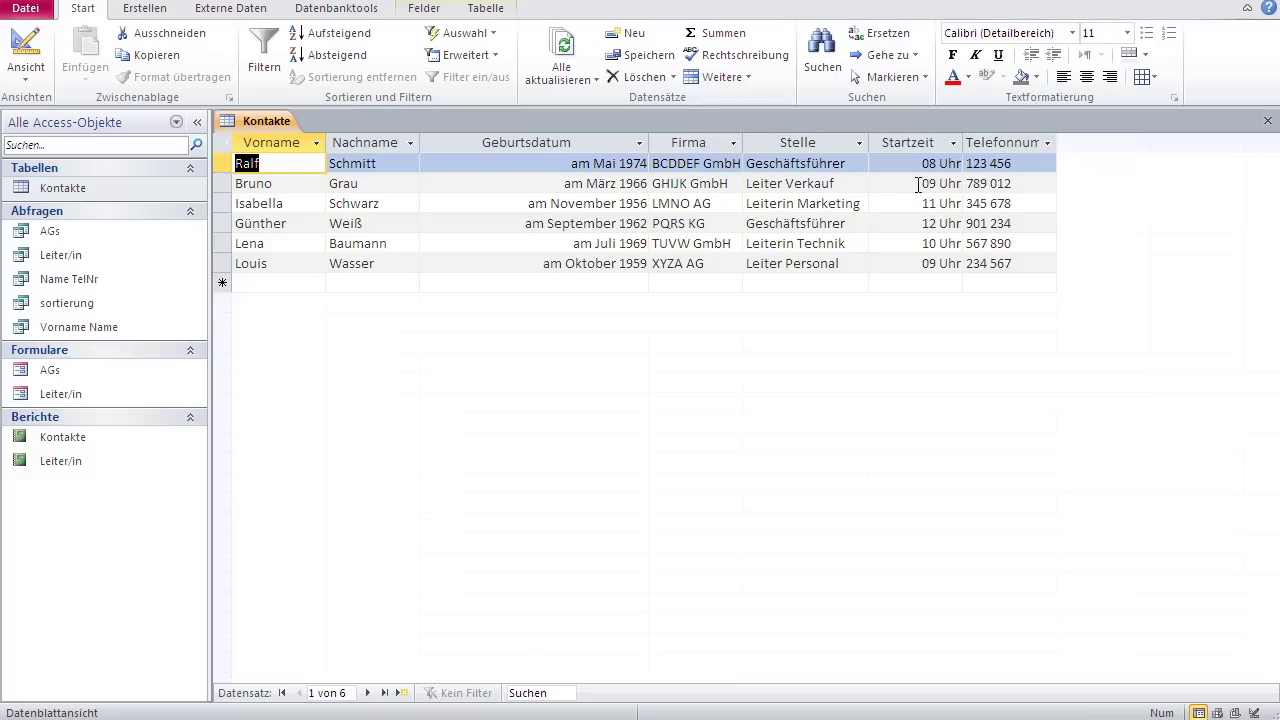
Step: Extend the Startzeit format to hh" Uhr und "nn and view the result in Datasheet view
left_click(25, 50)
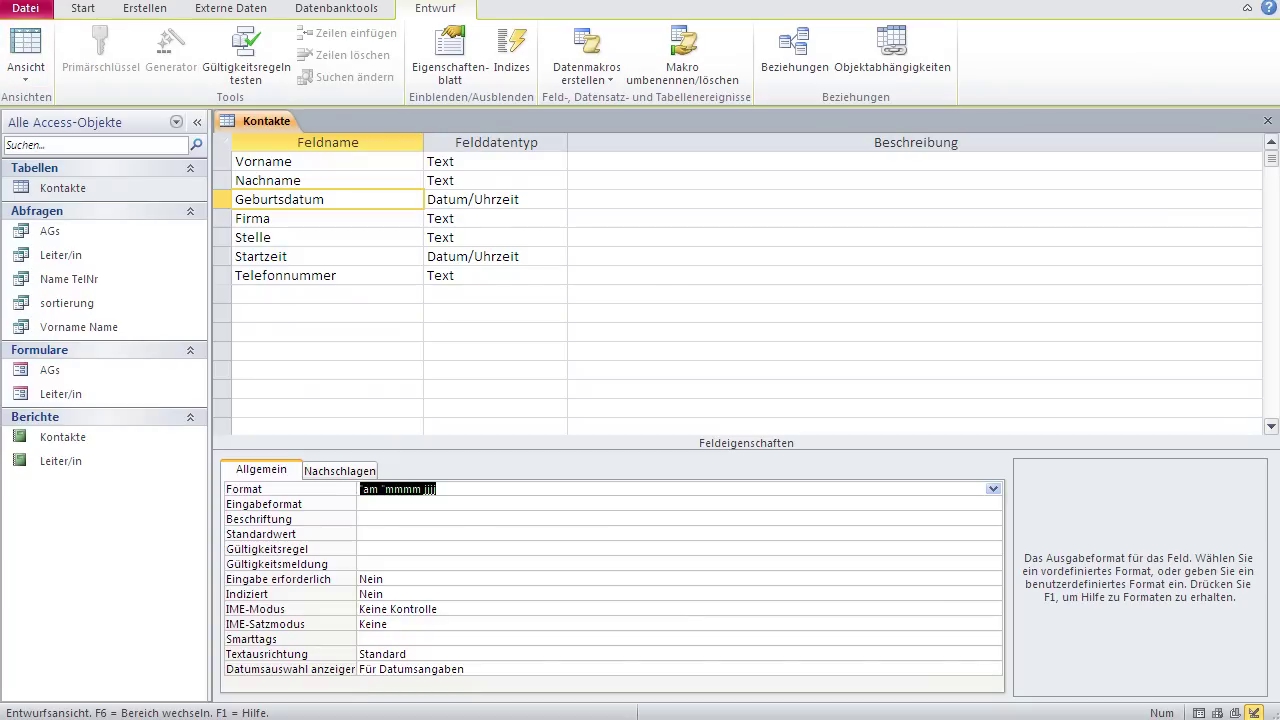
left_click(280, 256)
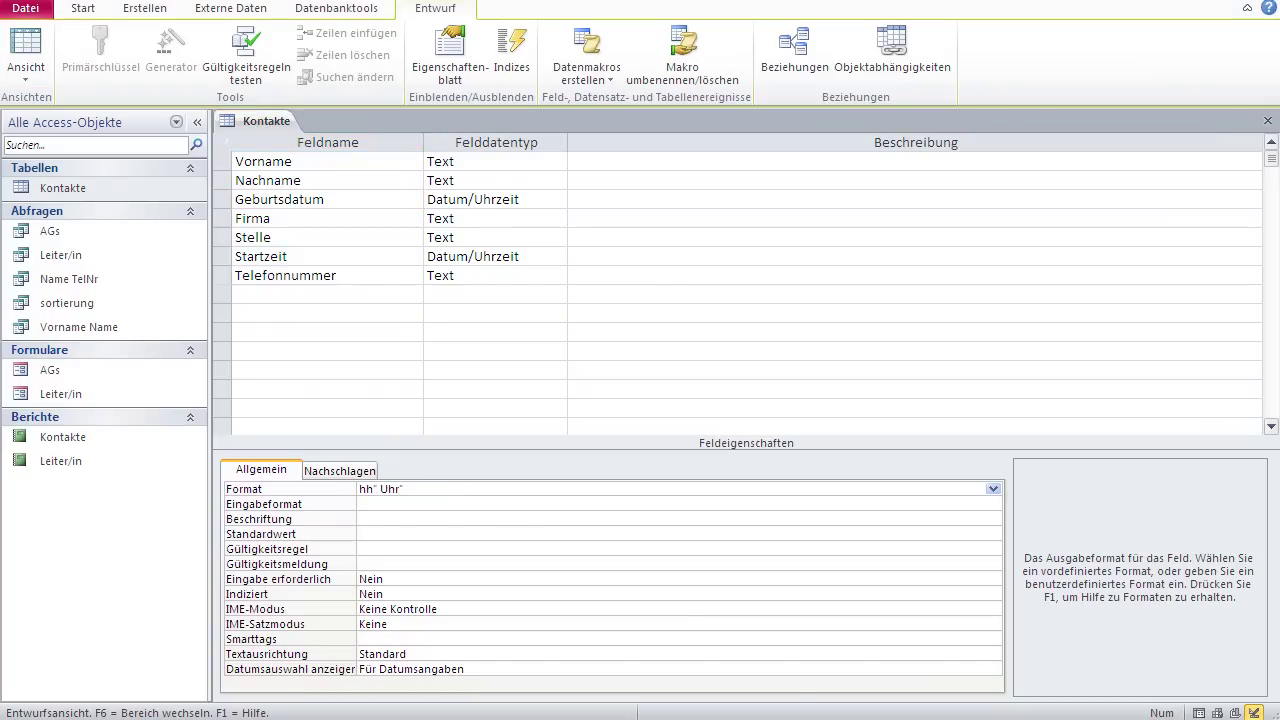
left_click(418, 488)
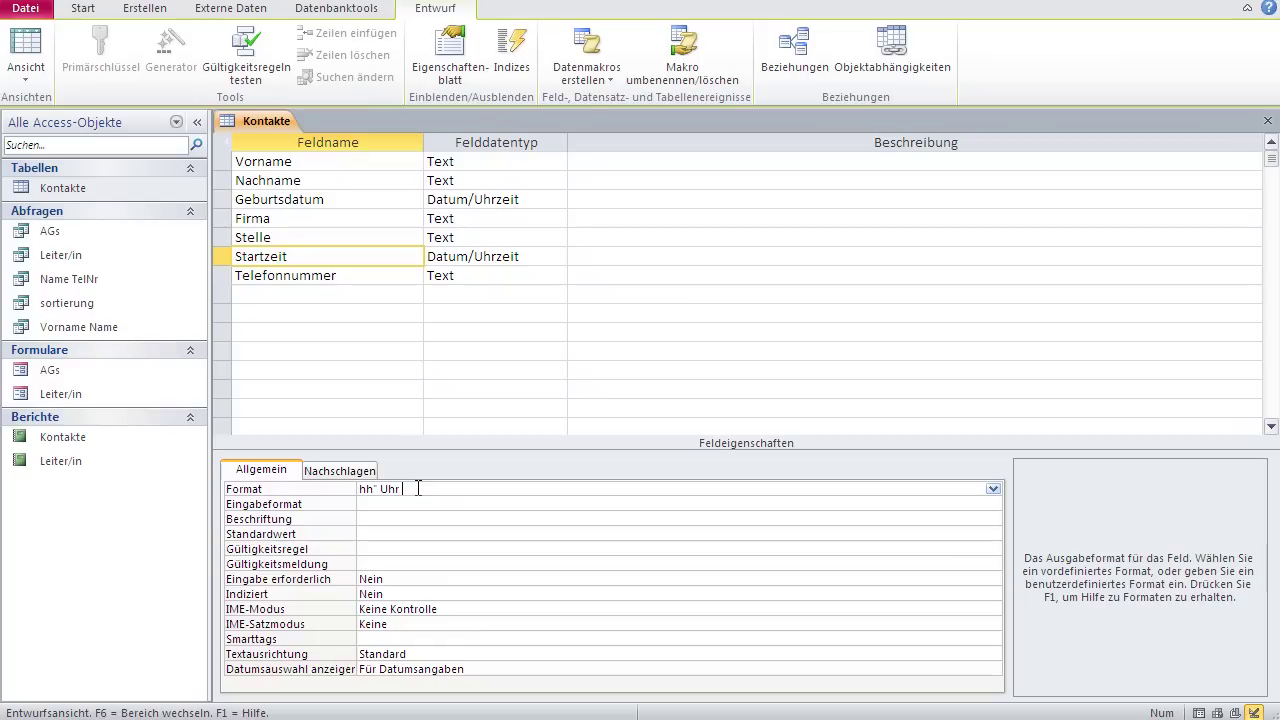
type("und \"")
type("\"mm")
key("BackSpace")
key("BackSpace")
type("nn")
left_click(26, 50)
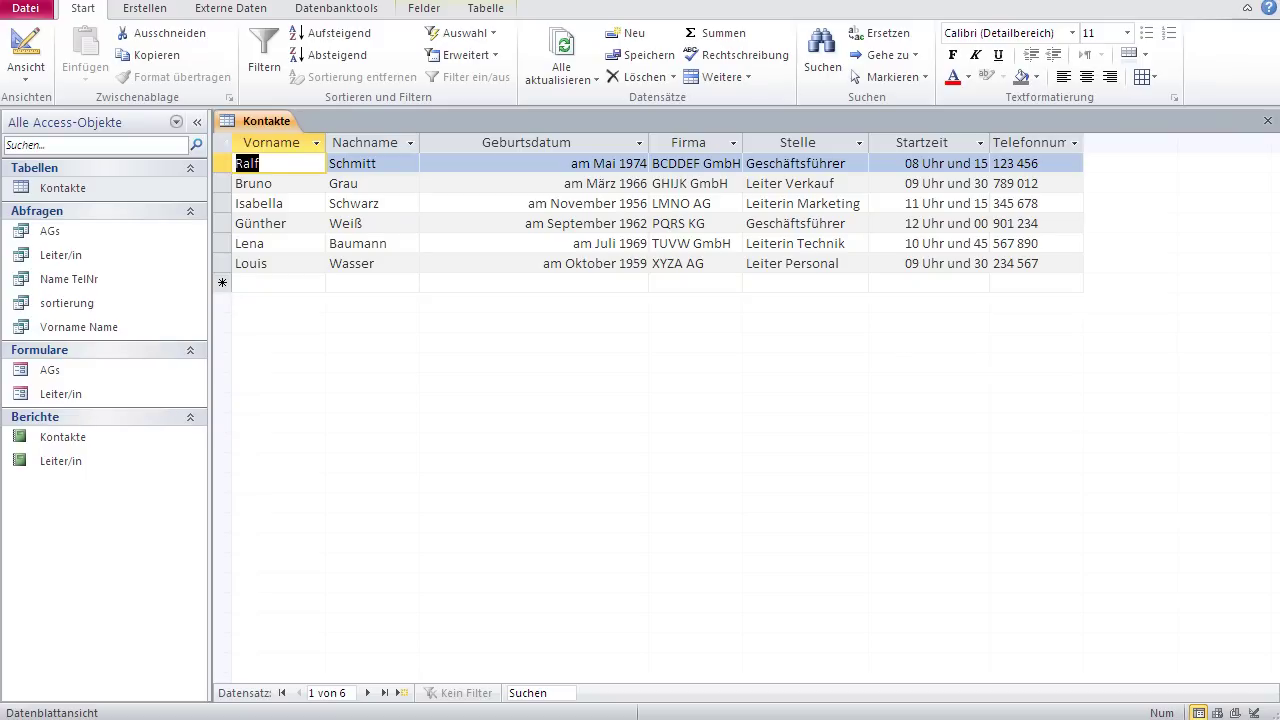
Step: Return to Design view and add a field named Letzter Kontakt below Telefonnummer with the data type Datum/Uhrzeit
left_click(24, 45)
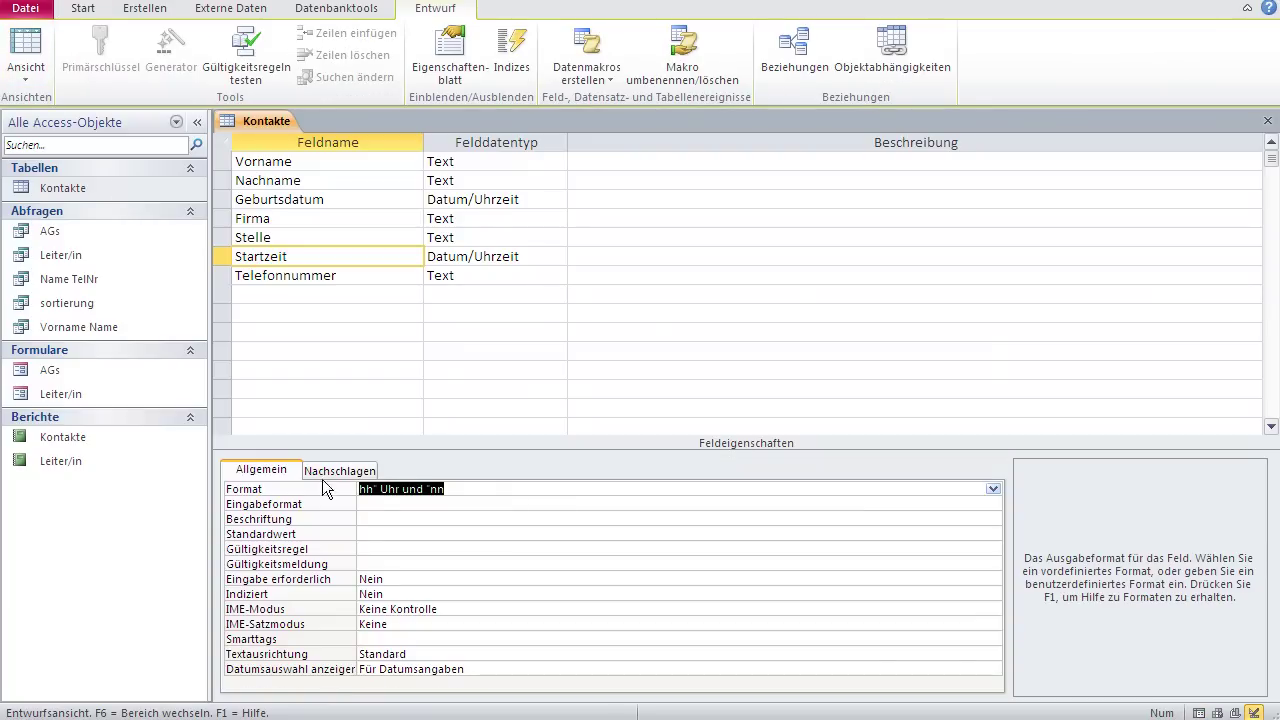
left_click(380, 489)
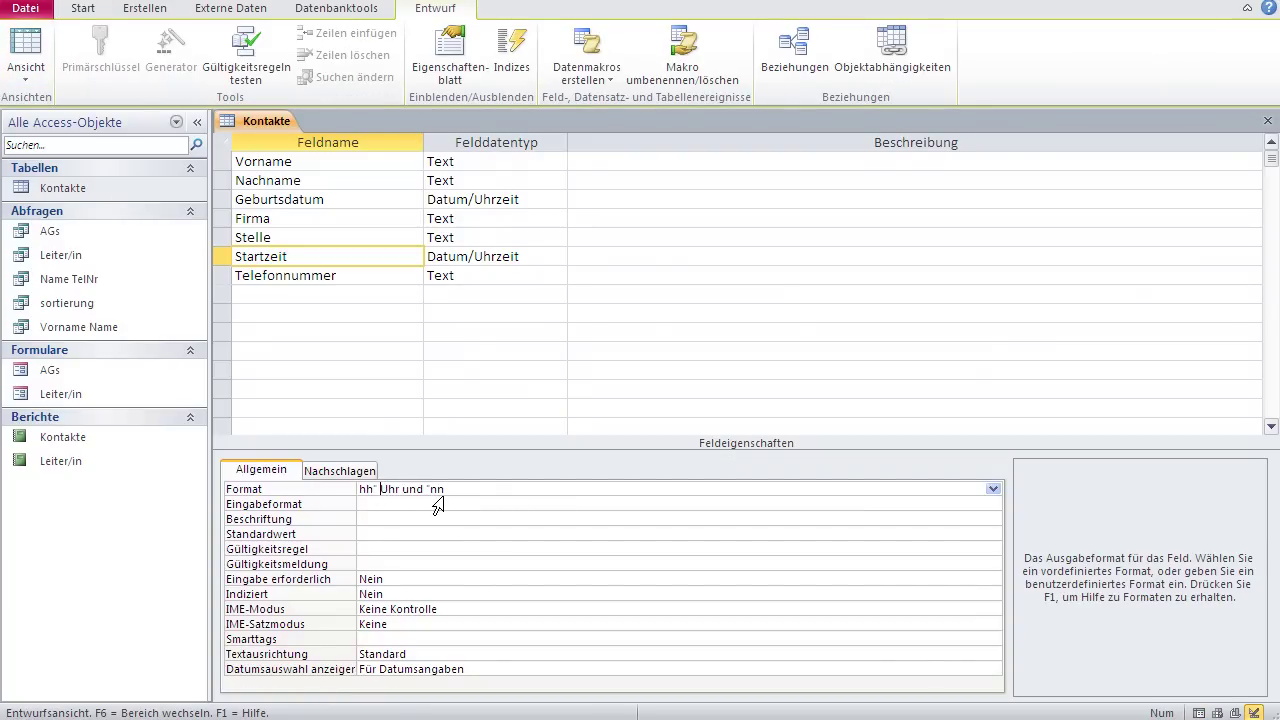
left_click(329, 199)
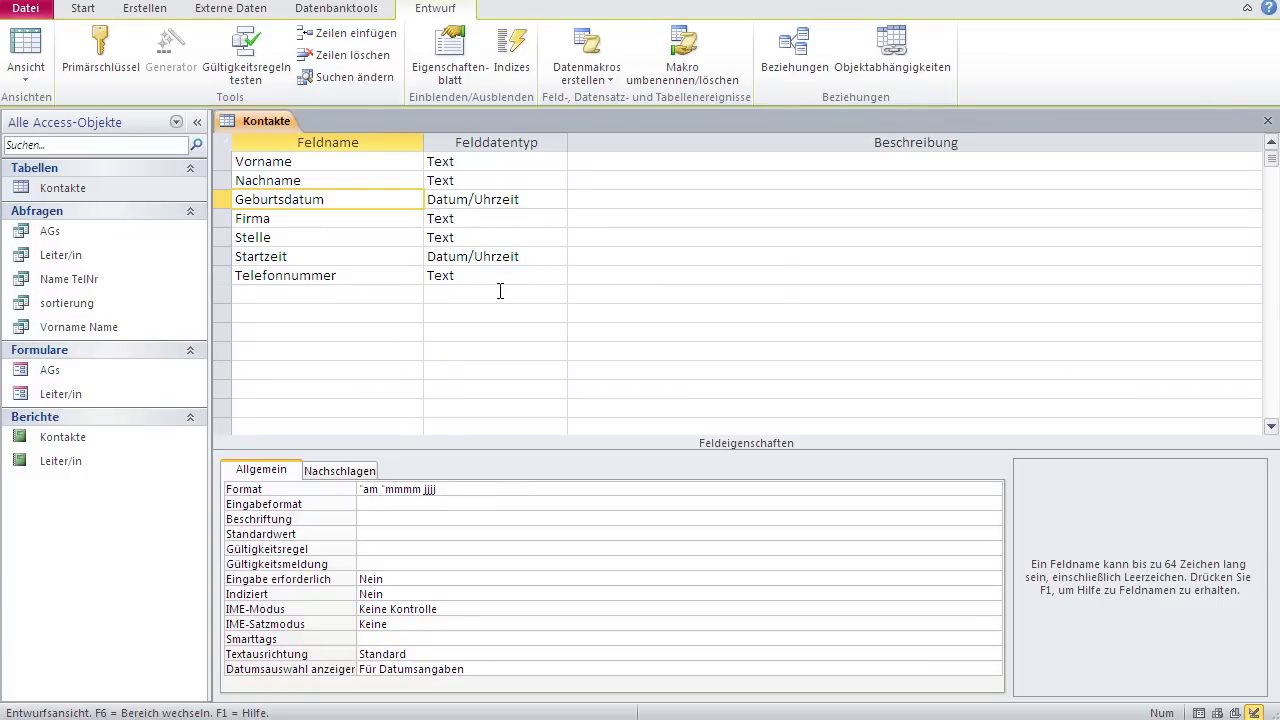
left_click(352, 292)
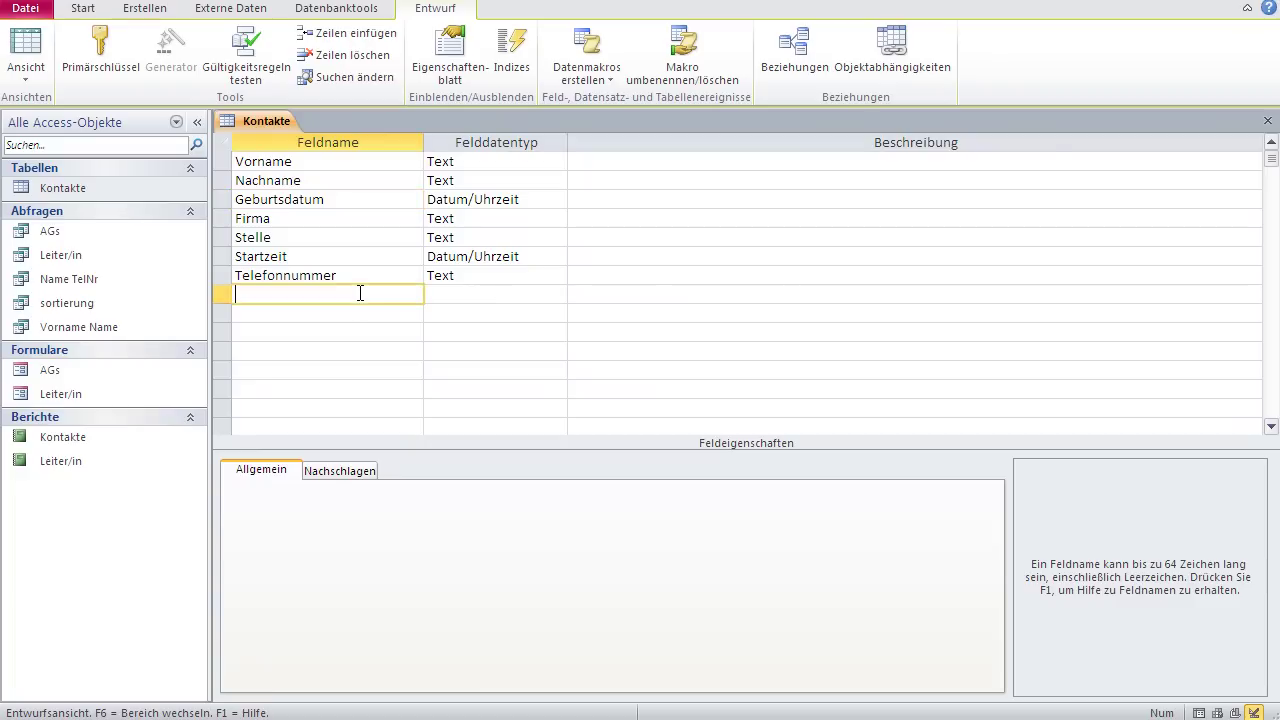
type("L")
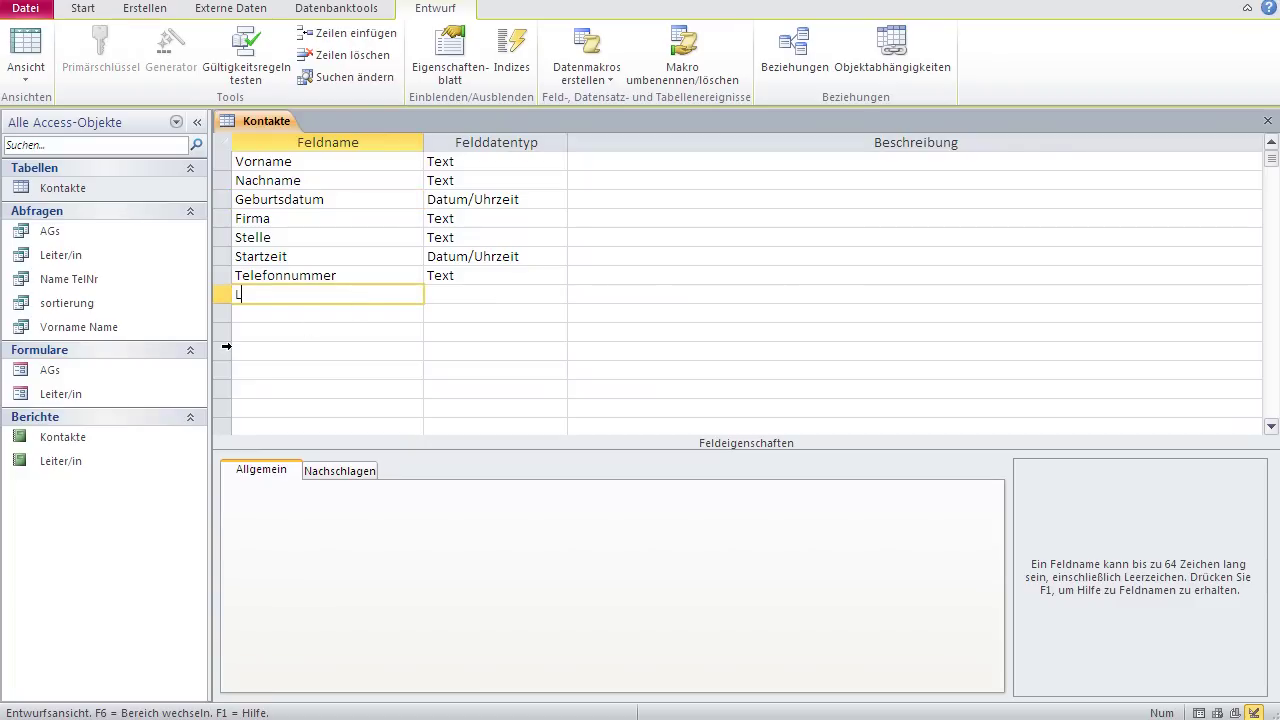
type("etzter Kontakt")
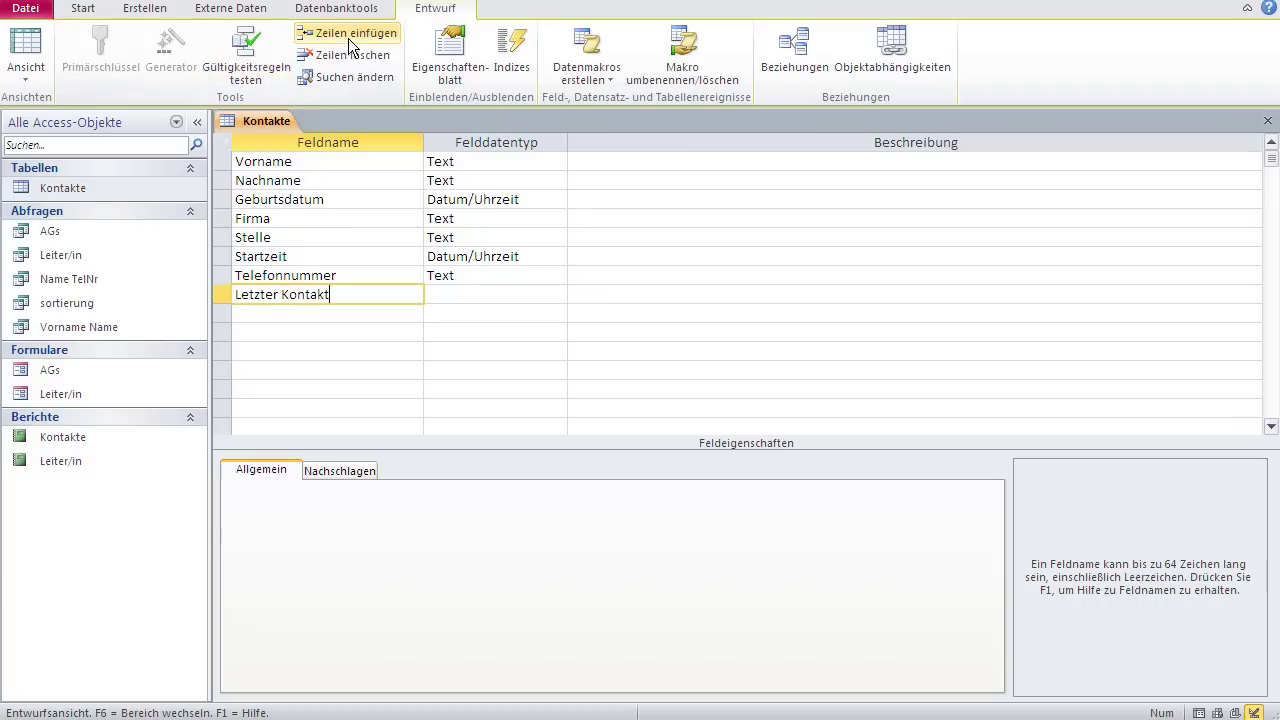
left_click(441, 293)
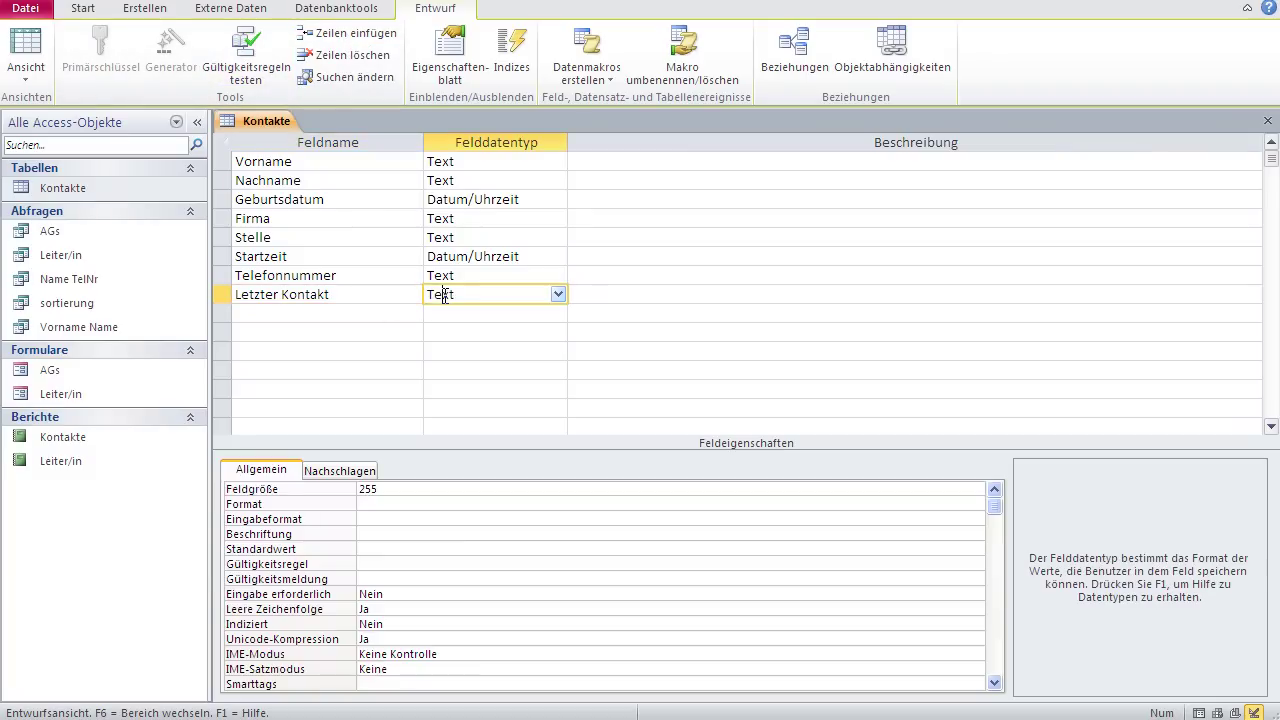
left_click(558, 294)
left_click(470, 368)
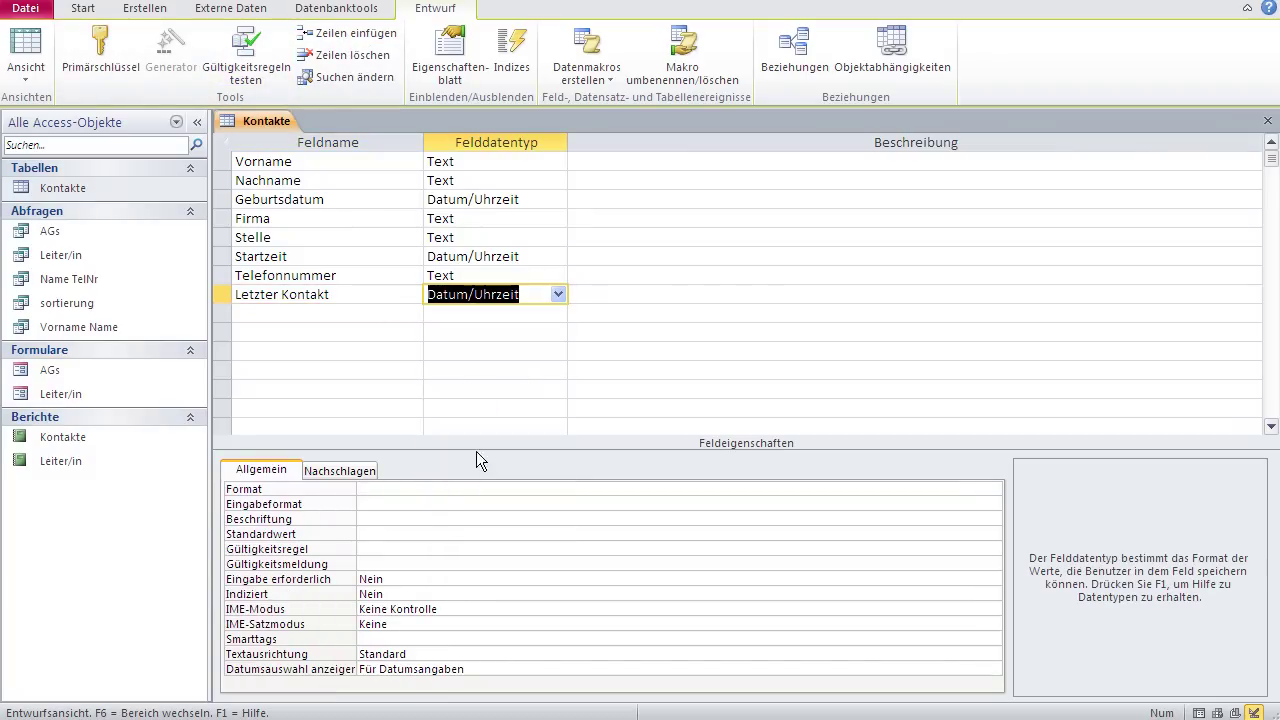
Step: Show the Kontakte table in Datasheet view and enter 12.3.14 15:32:19 as Letzter Kontakt in the first record
left_click(436, 489)
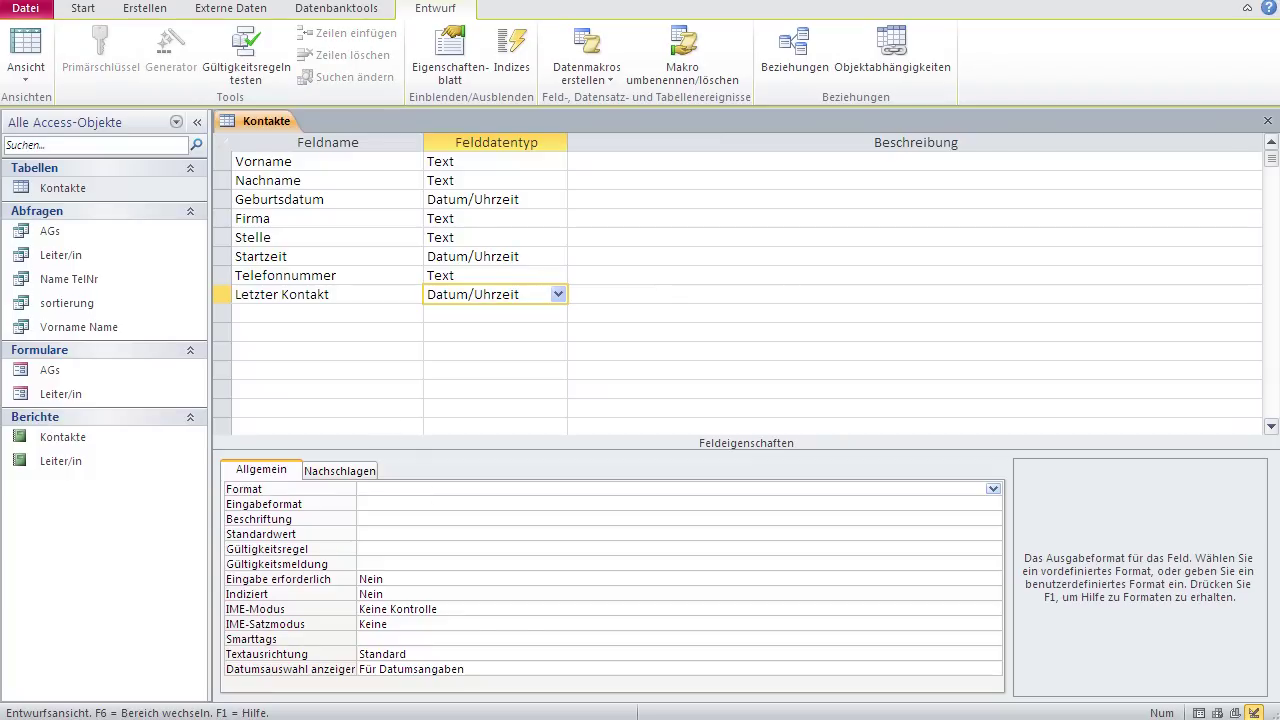
left_click(27, 50)
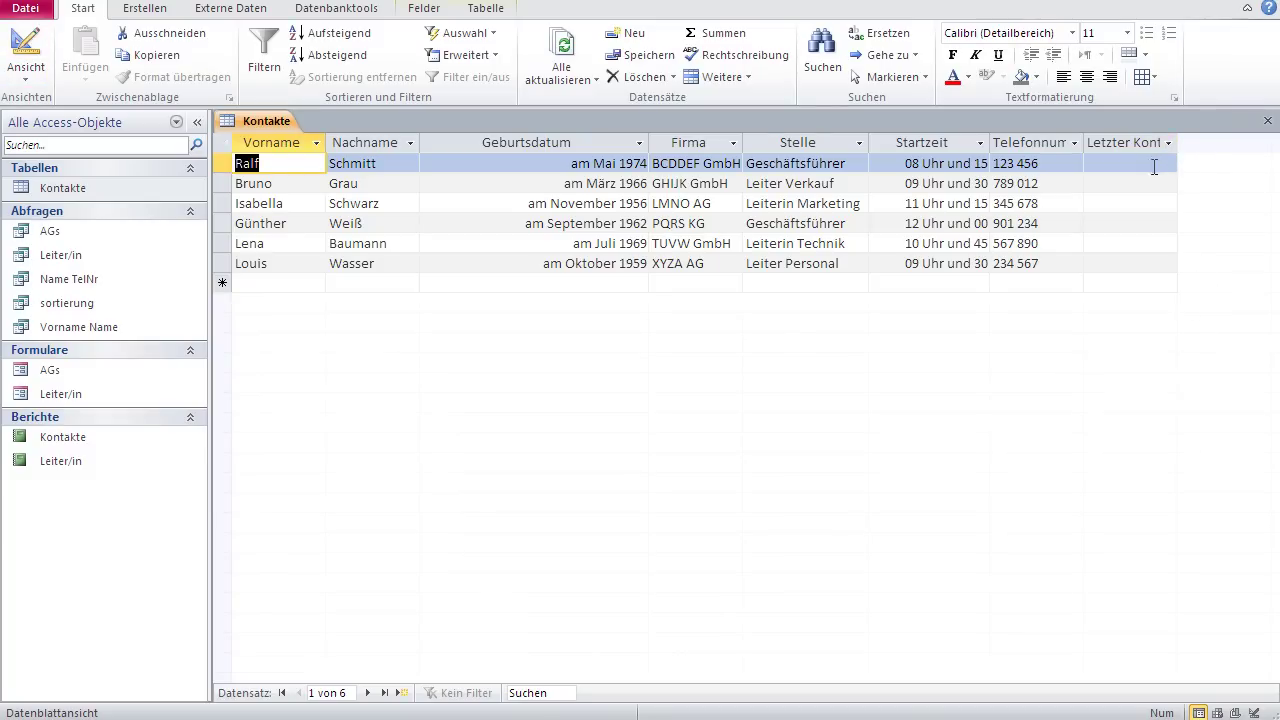
left_click(1154, 163)
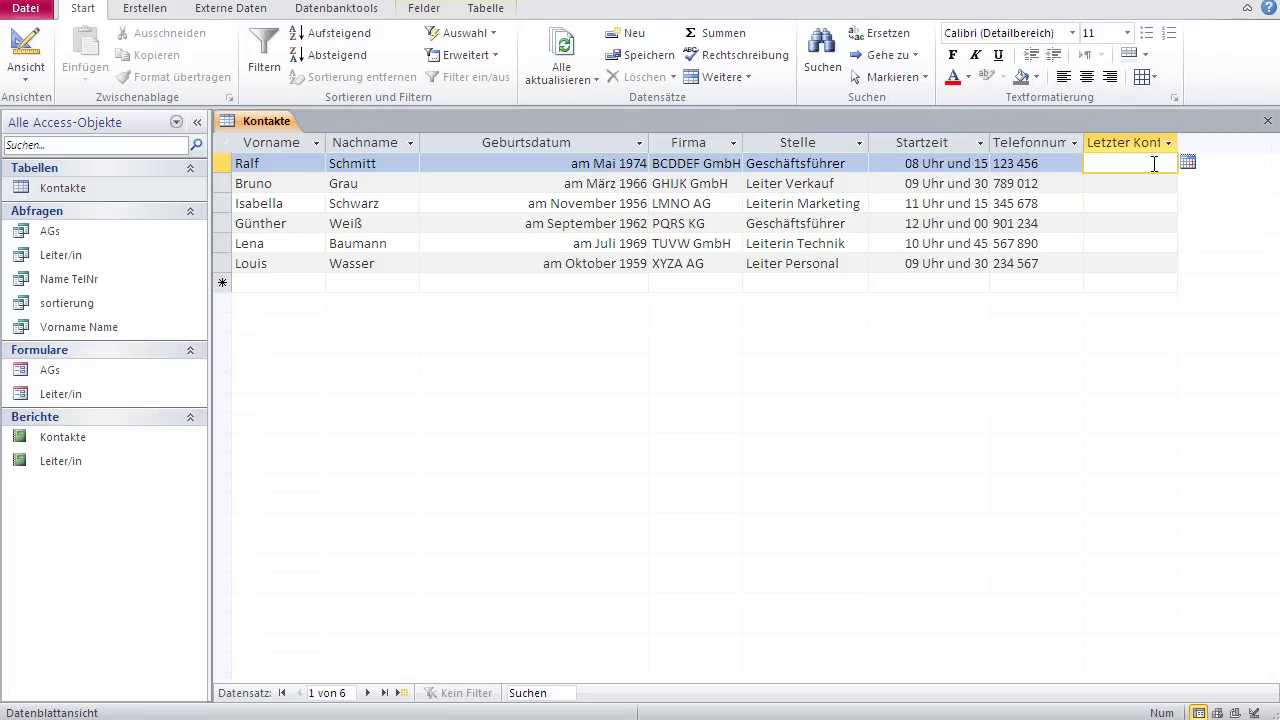
type("12.3.14 15:32:19")
key("Down")
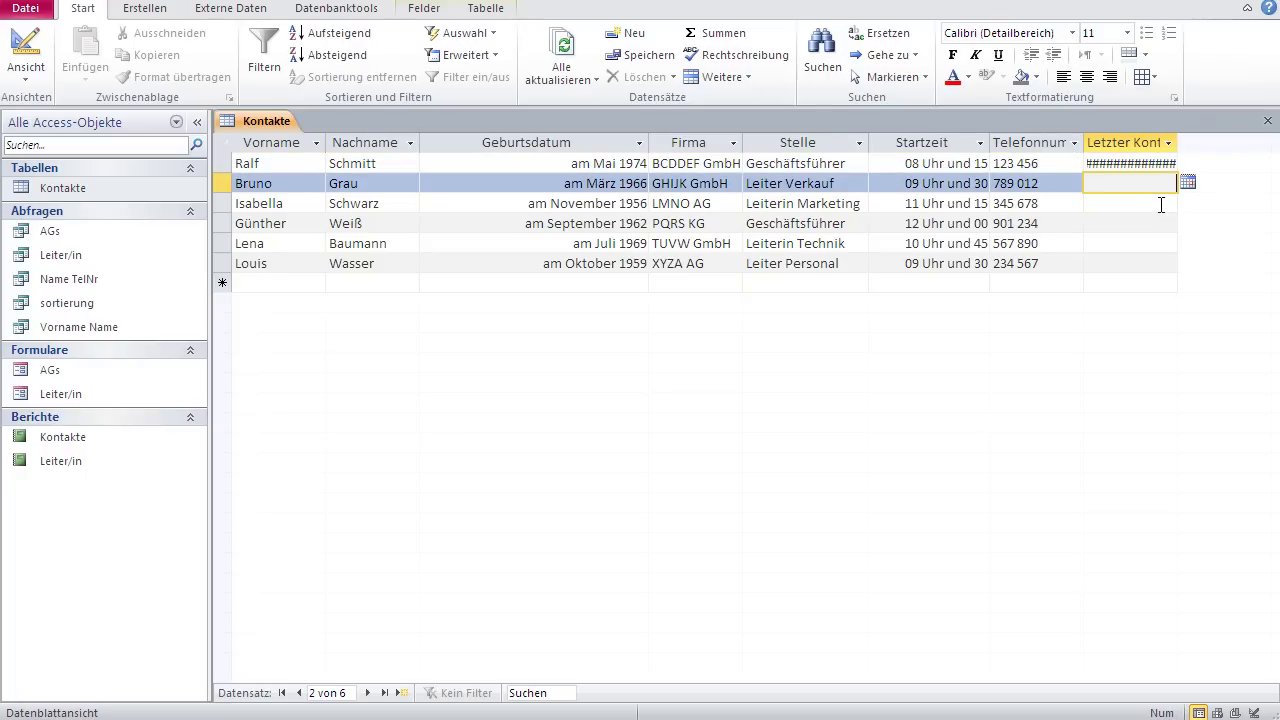
Step: Fit the Letzter Kontakt, Geburtsdatum and Startzeit columns to their contents and enter 15.6.15 11:45:36 as Letzter Kontakt in the second record
double_click(1178, 143)
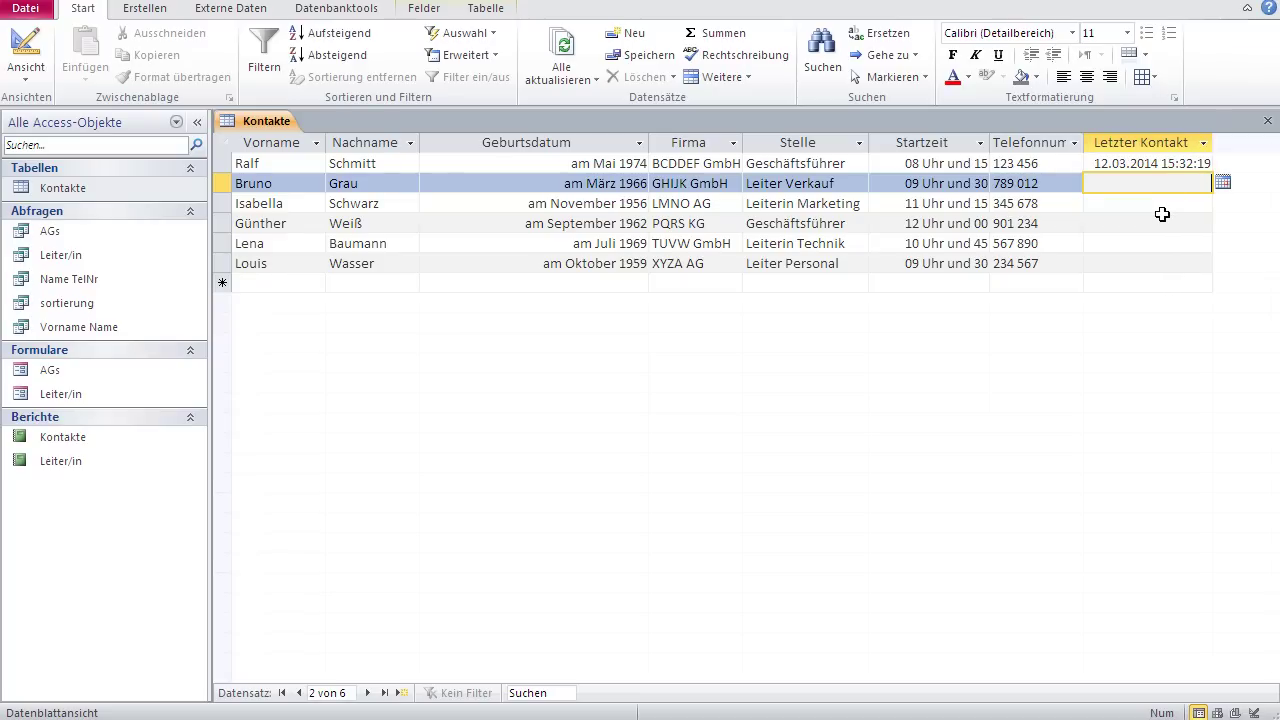
double_click(648, 143)
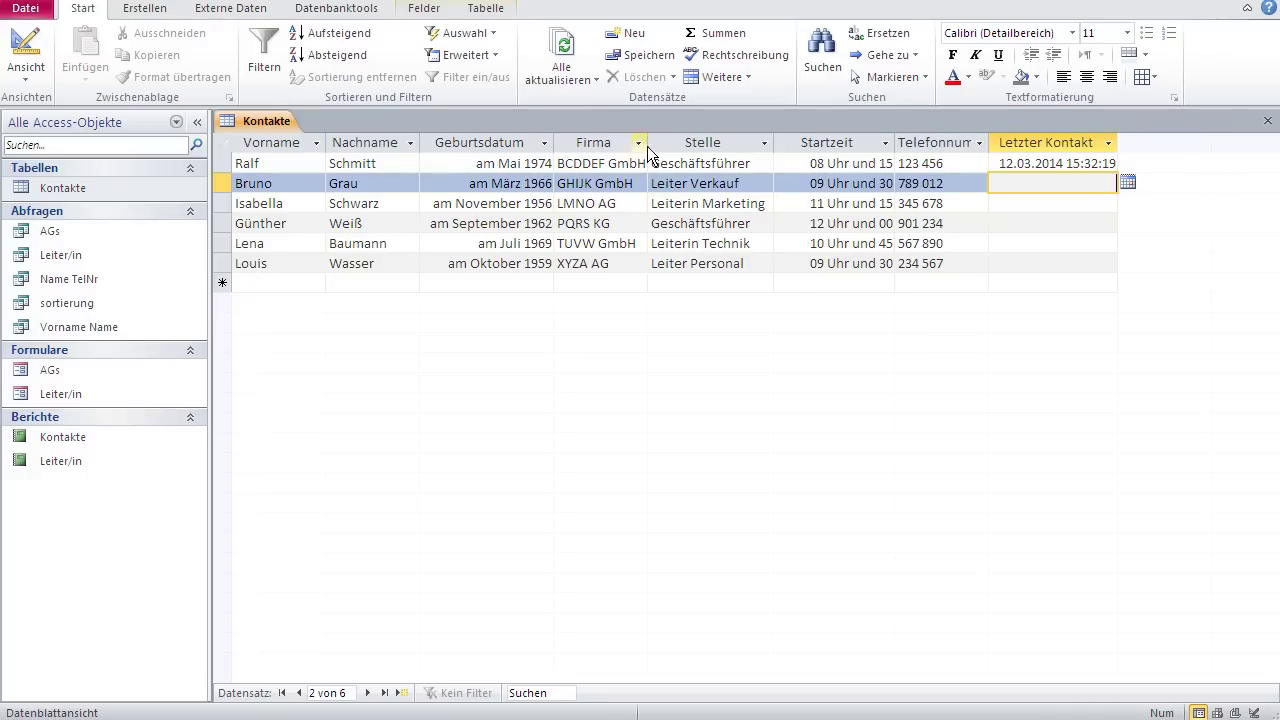
double_click(895, 145)
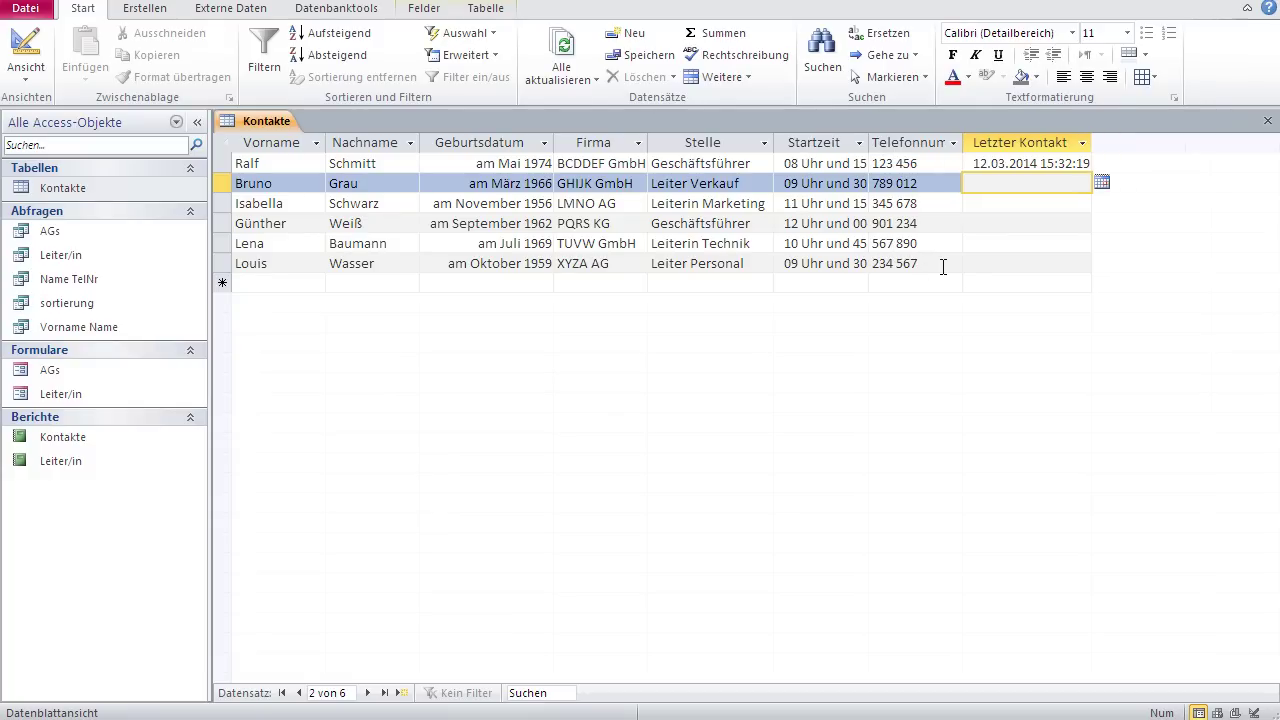
type("15.6.15 11:45:36")
key("Down")
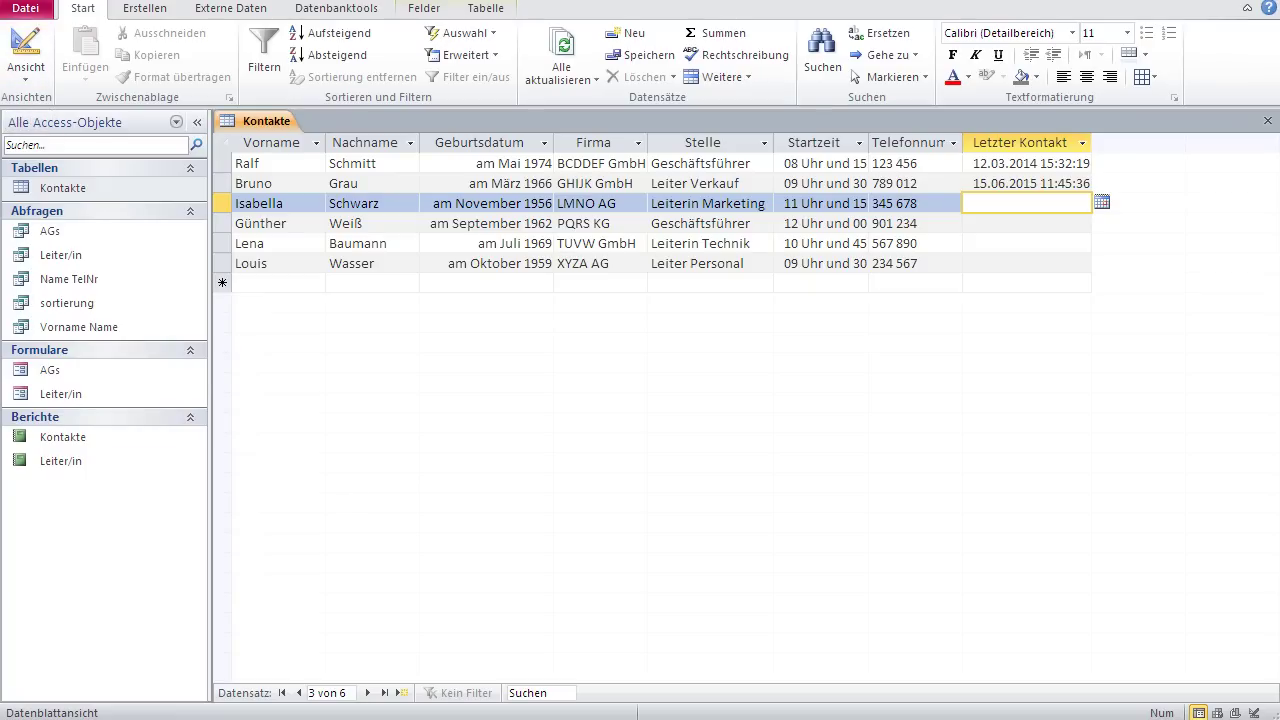
Step: Set the Letzter Kontakt format to "am "tt mmm jjjj hh:nn in Design view and fit its column in Datasheet view
key("alt+Tab")
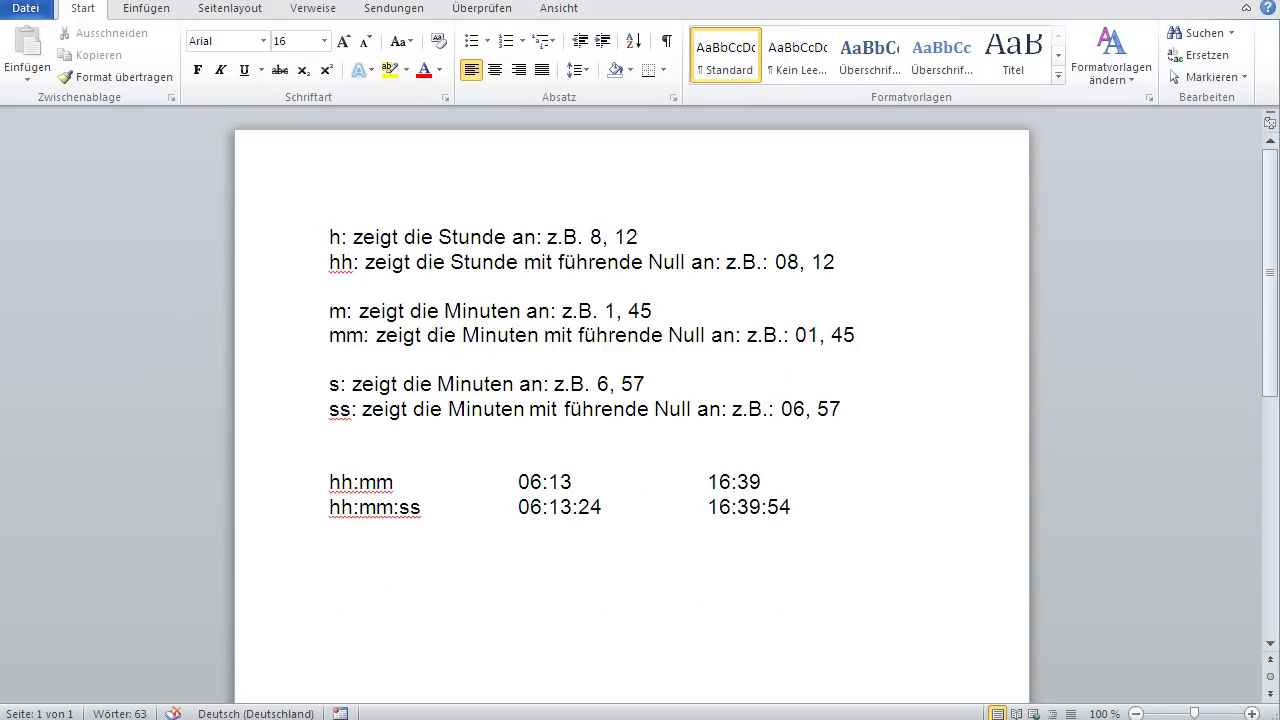
key("alt+Tab")
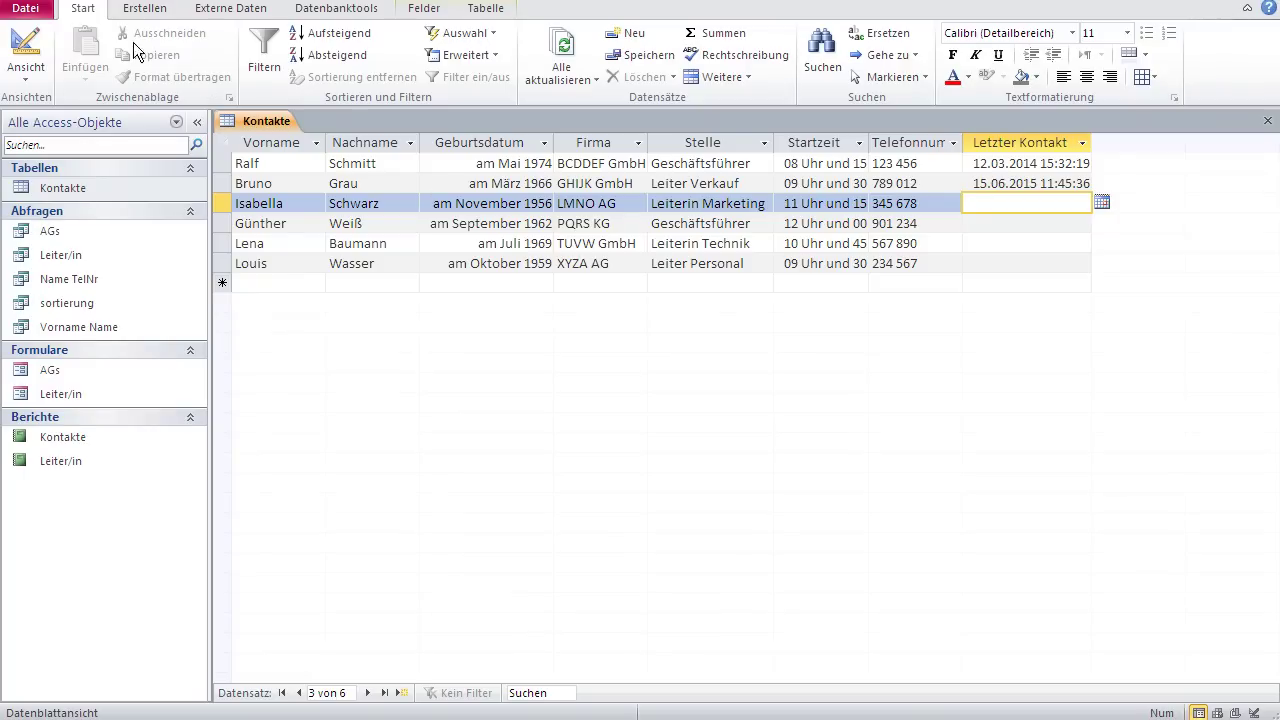
left_click(25, 45)
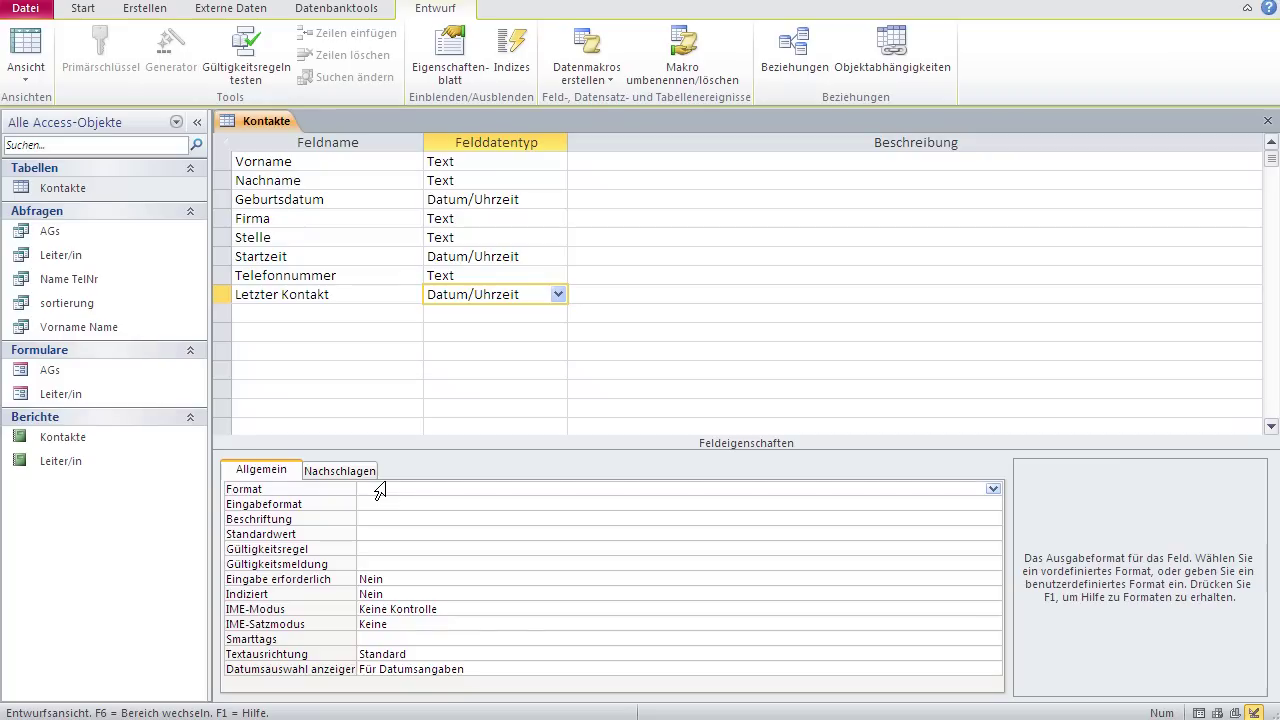
type("am \"TT")
type("MMM JJJJ hh:mm")
left_click(424, 490)
left_click(27, 50)
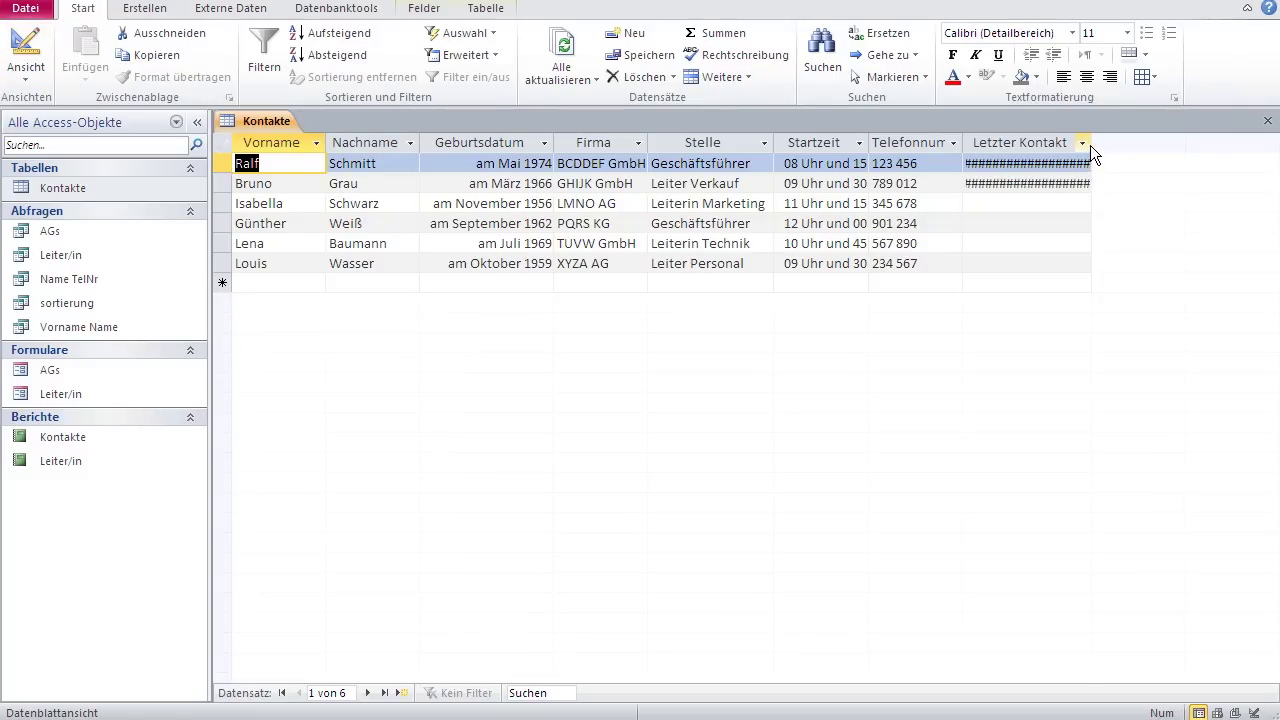
double_click(1092, 143)
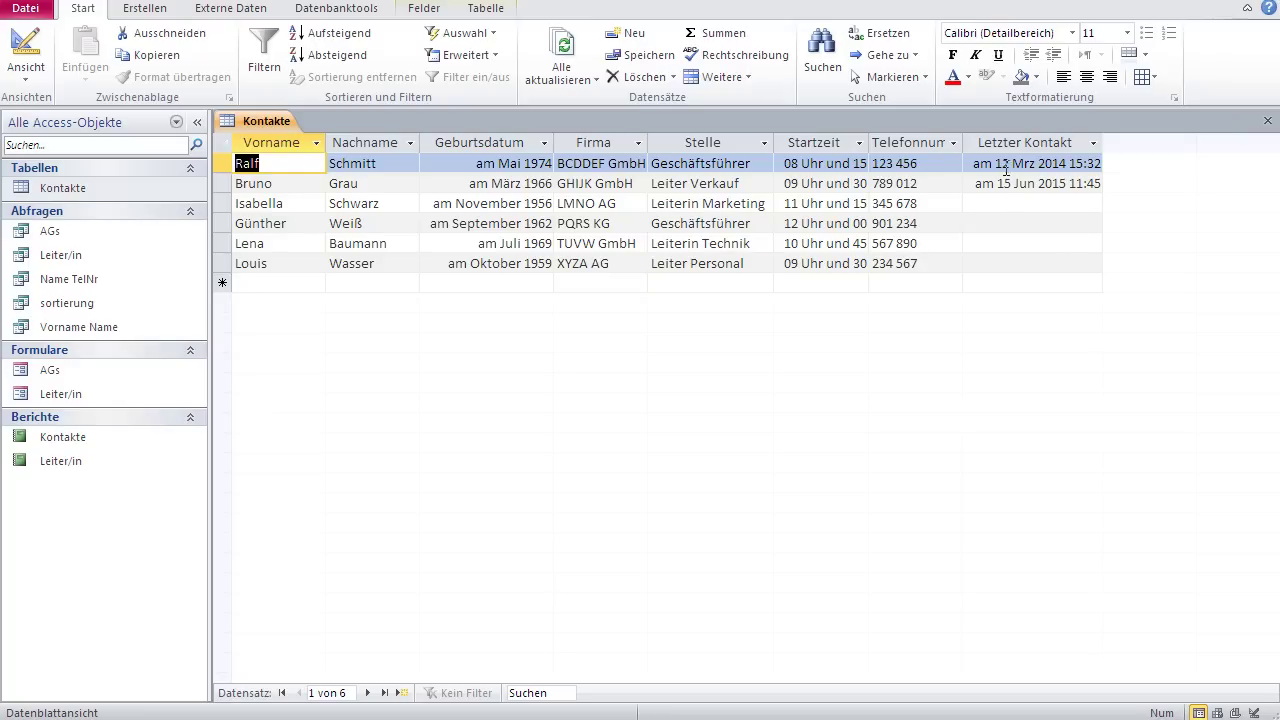
Step: Add a period after tt in the Letzter Kontakt format and view the result in Datasheet view
left_click(20, 55)
left_click(393, 504)
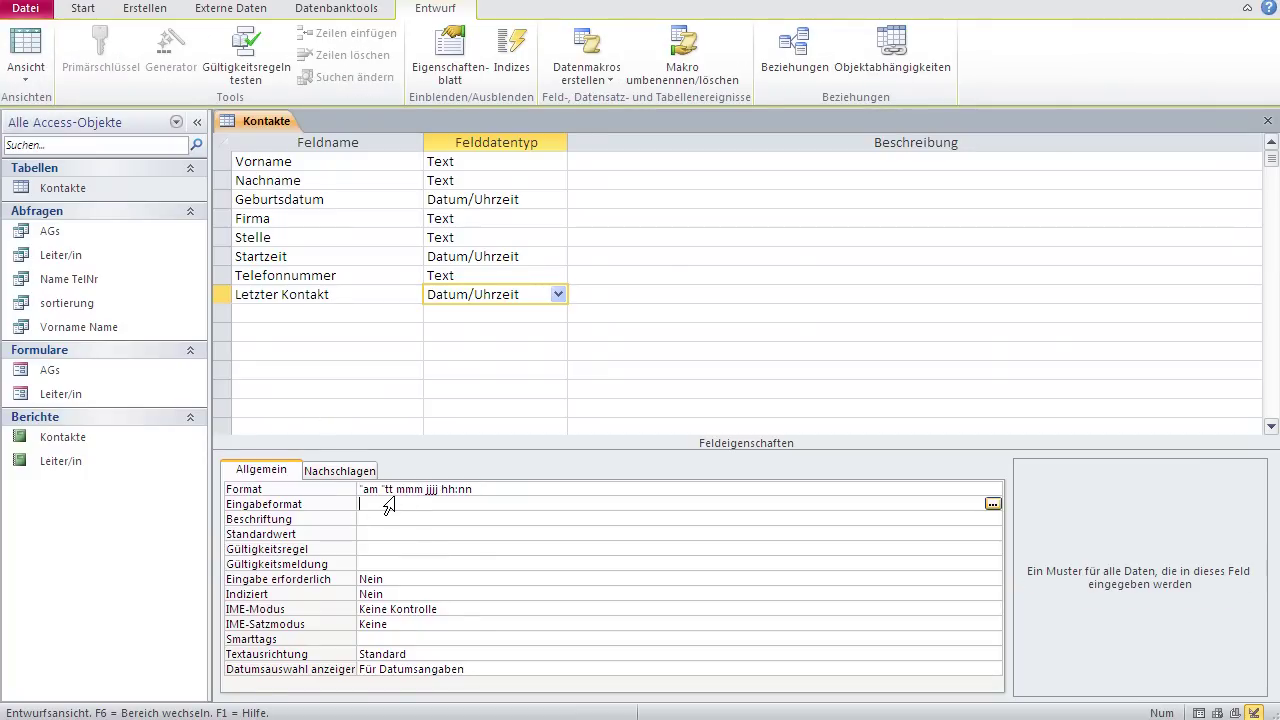
left_click(392, 489)
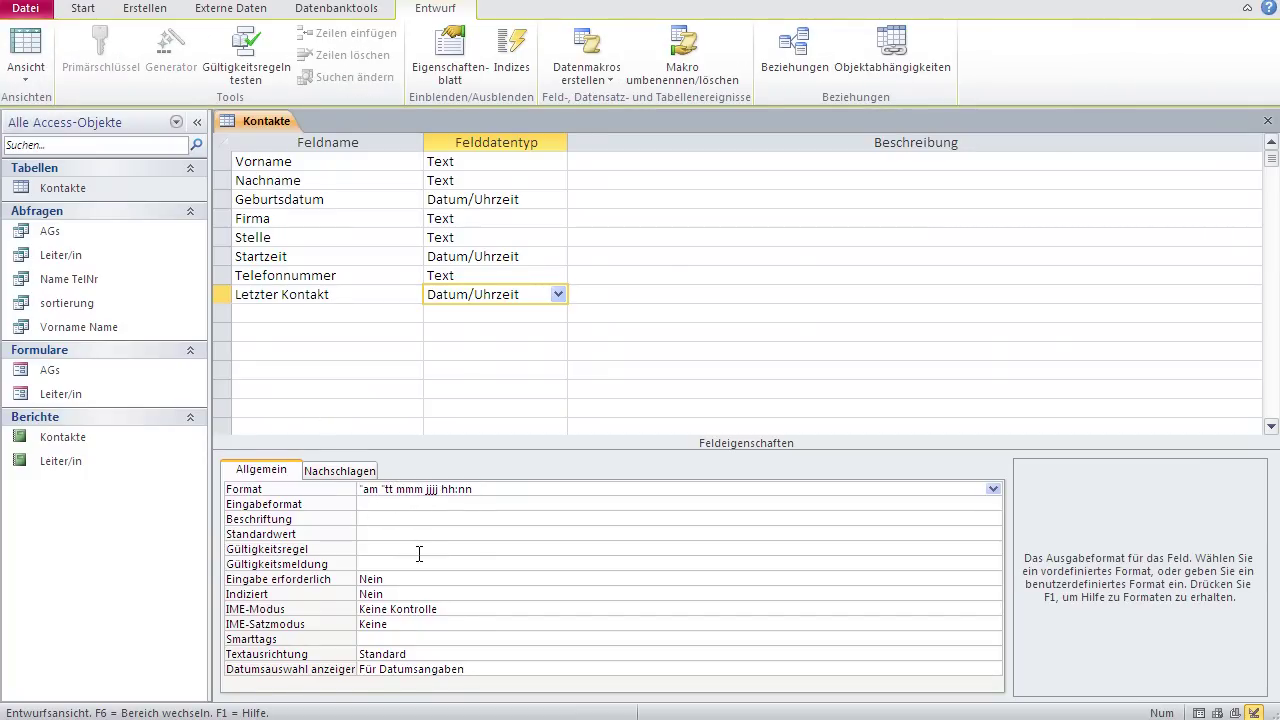
type(".")
left_click(26, 55)
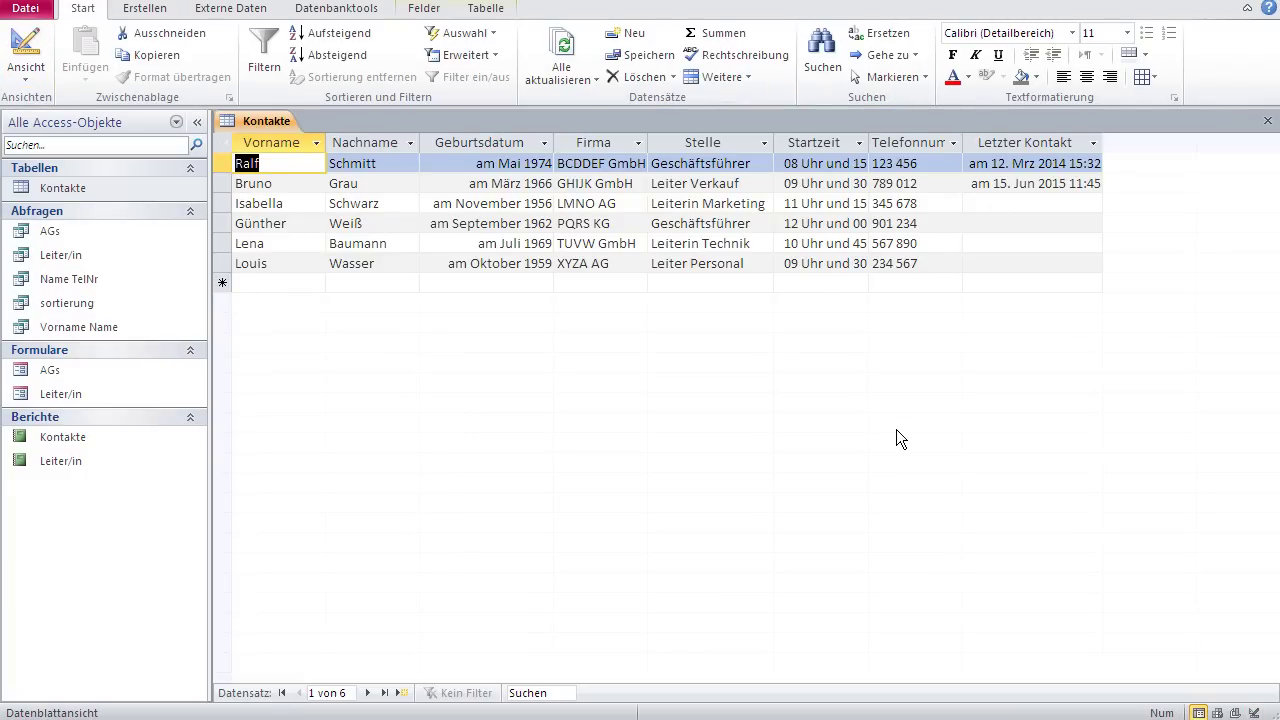
Step: Change the month code in the Letzter Kontakt format to mmmm and fit the column width in Datasheet view
left_click(26, 55)
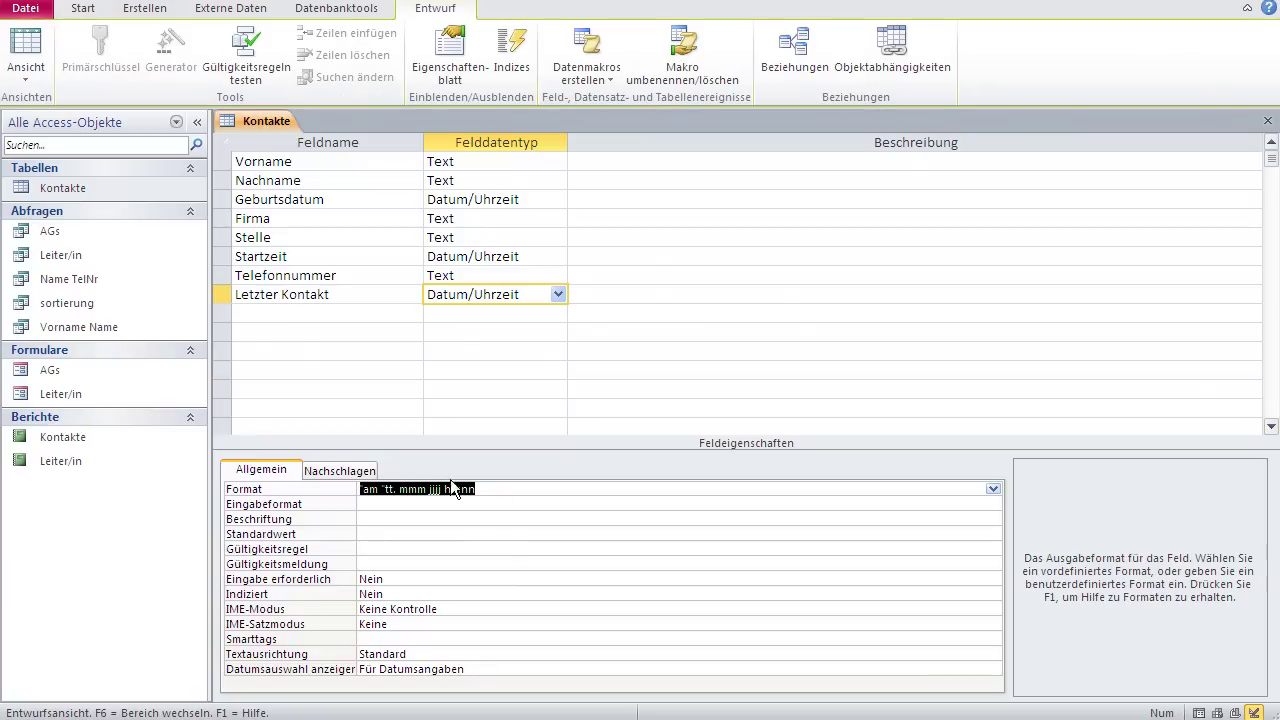
left_click(429, 489)
type("m")
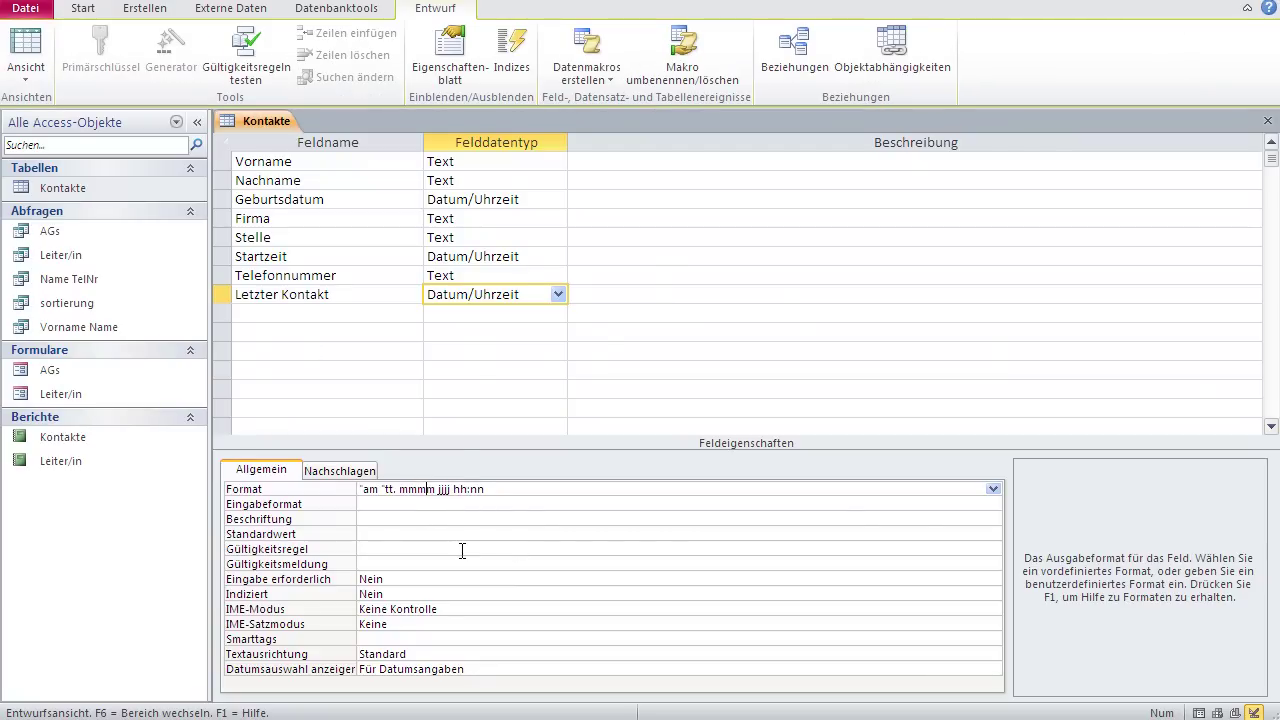
key("End")
left_click(26, 50)
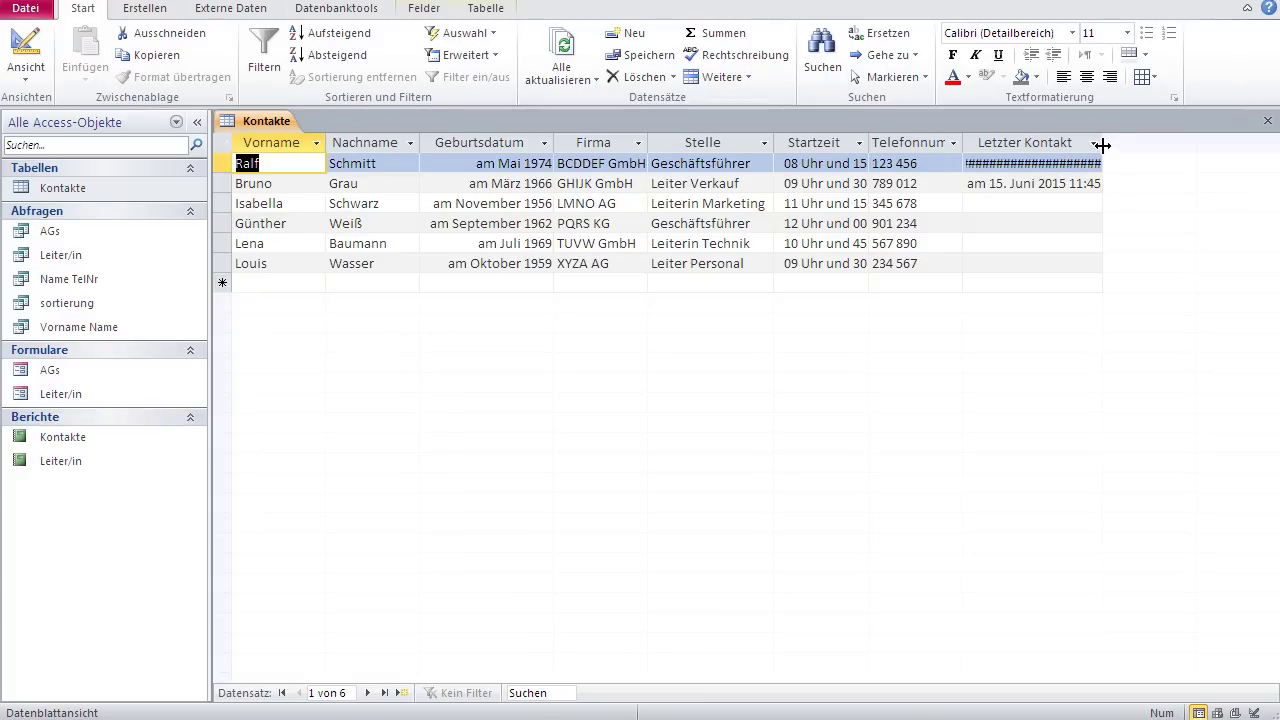
double_click(1101, 145)
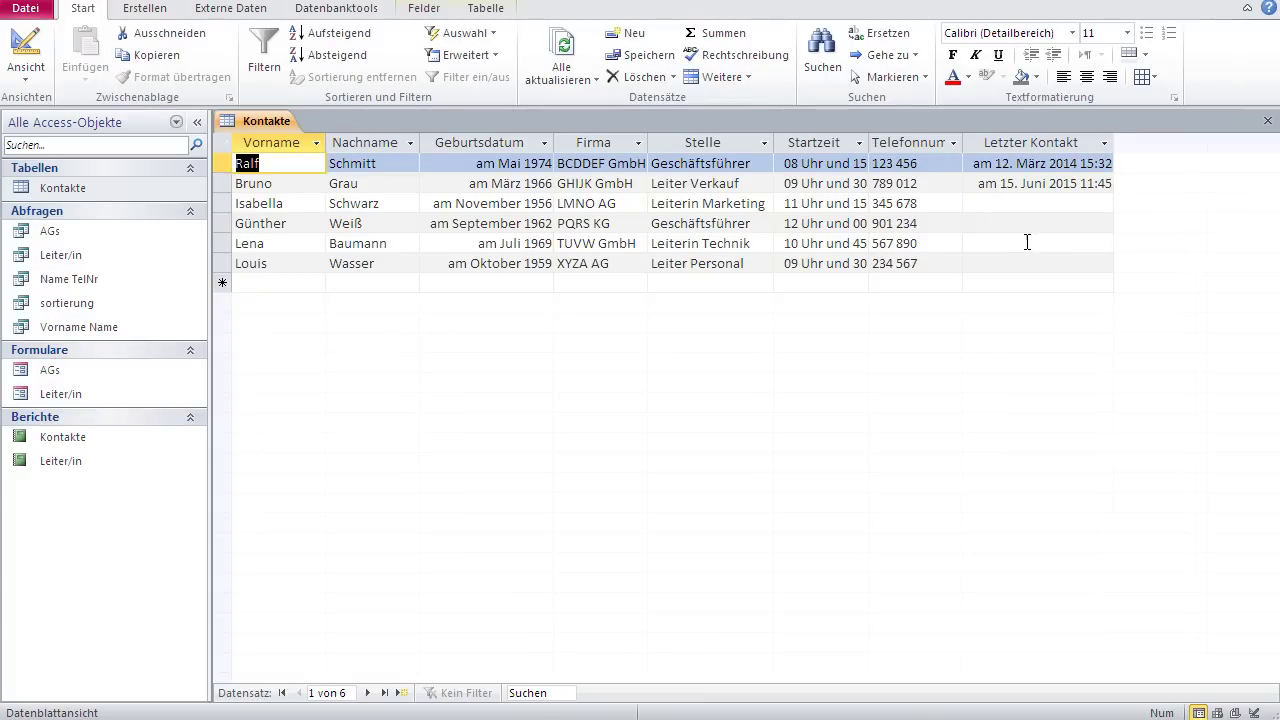
Step: Enter 12.4.15 10:00 and 25.3.13 10:03 as Letzter Kontakt in the third and fourth records
left_click(1014, 203)
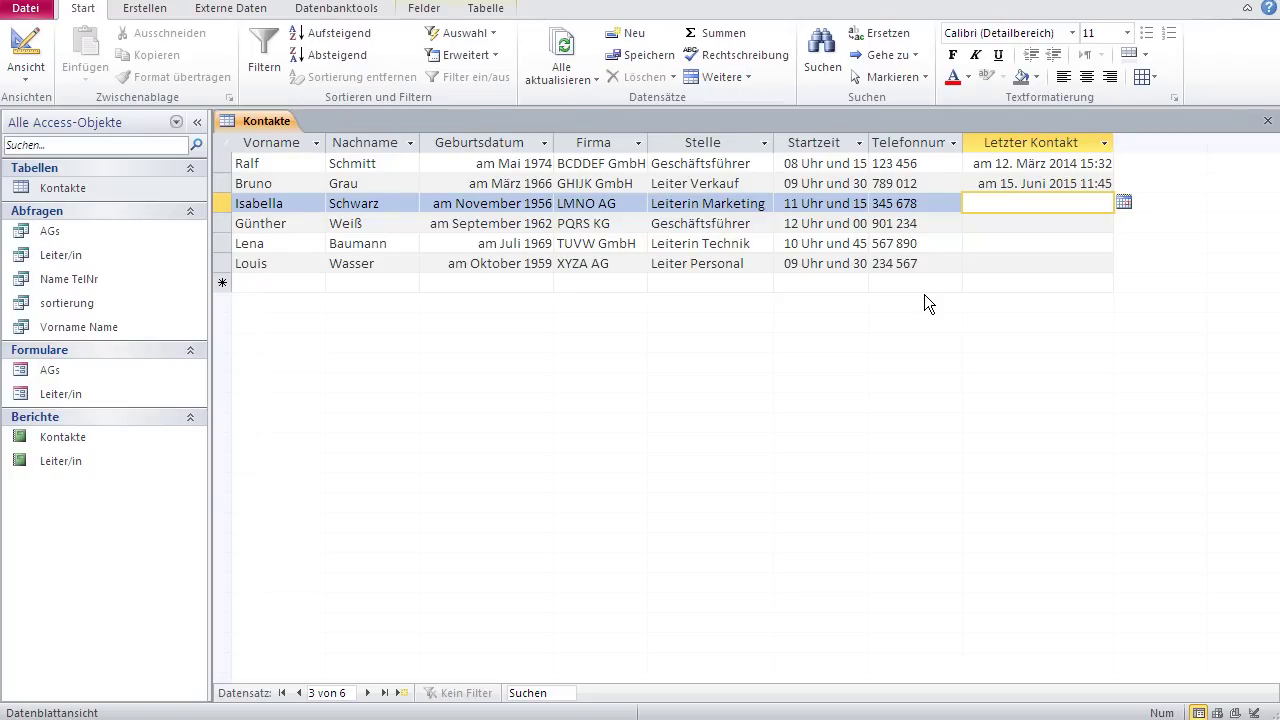
type("12.4.15 10:00")
key("Down")
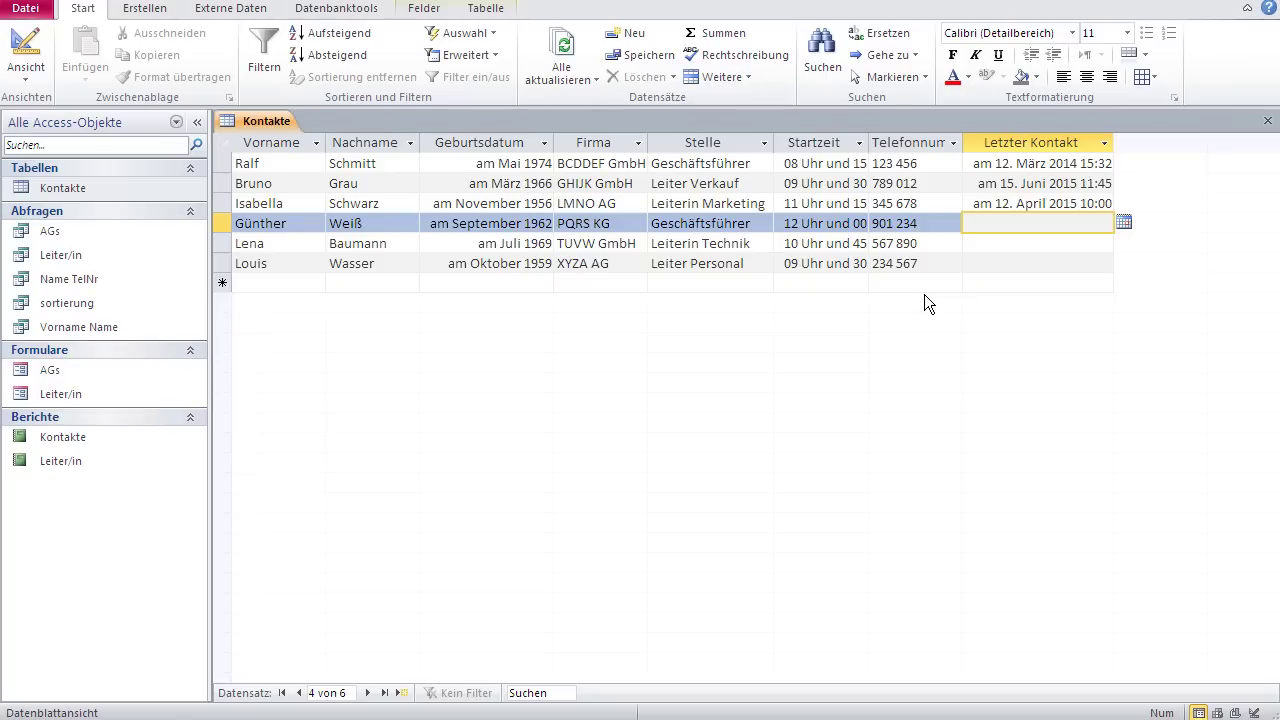
type("25.3.13 10:03")
key("Down")
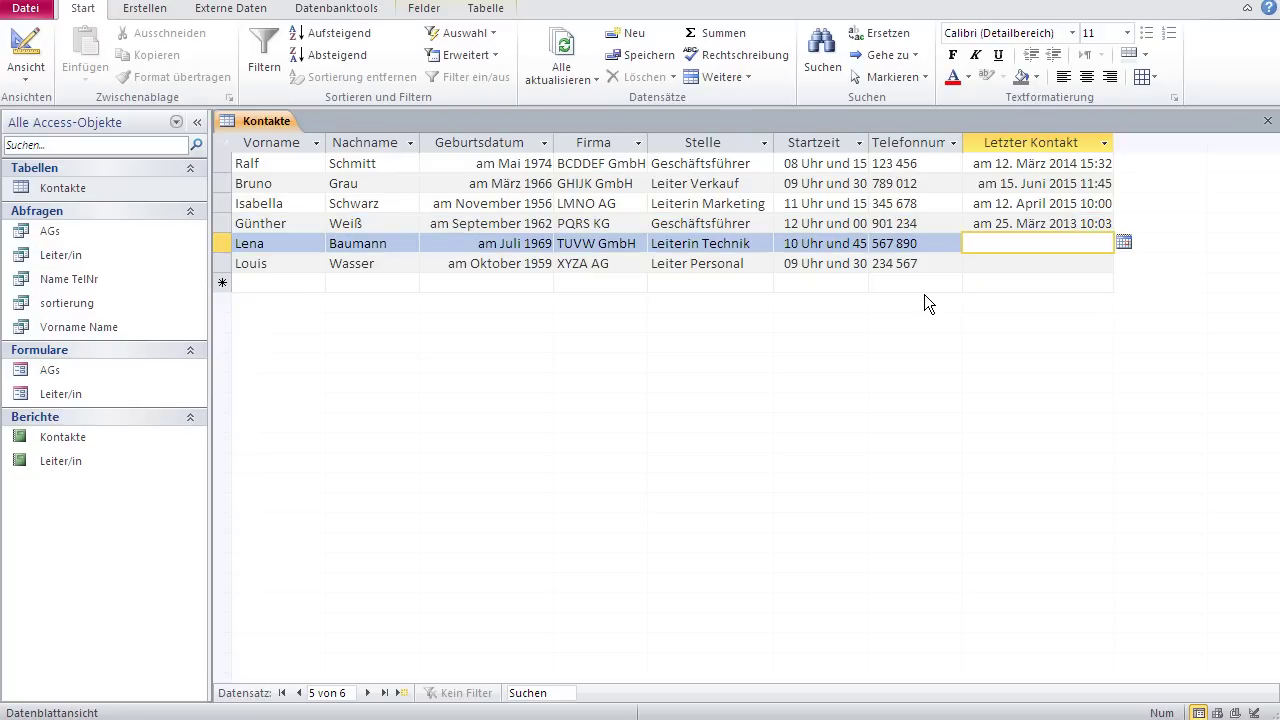
Step: Enter 7.12.11 09:30 as Letzter Kontakt in the fifth record and fit the column to its contents
type("14")
key("BackSpace")
type("7.12.11 09:30")
key("Down")
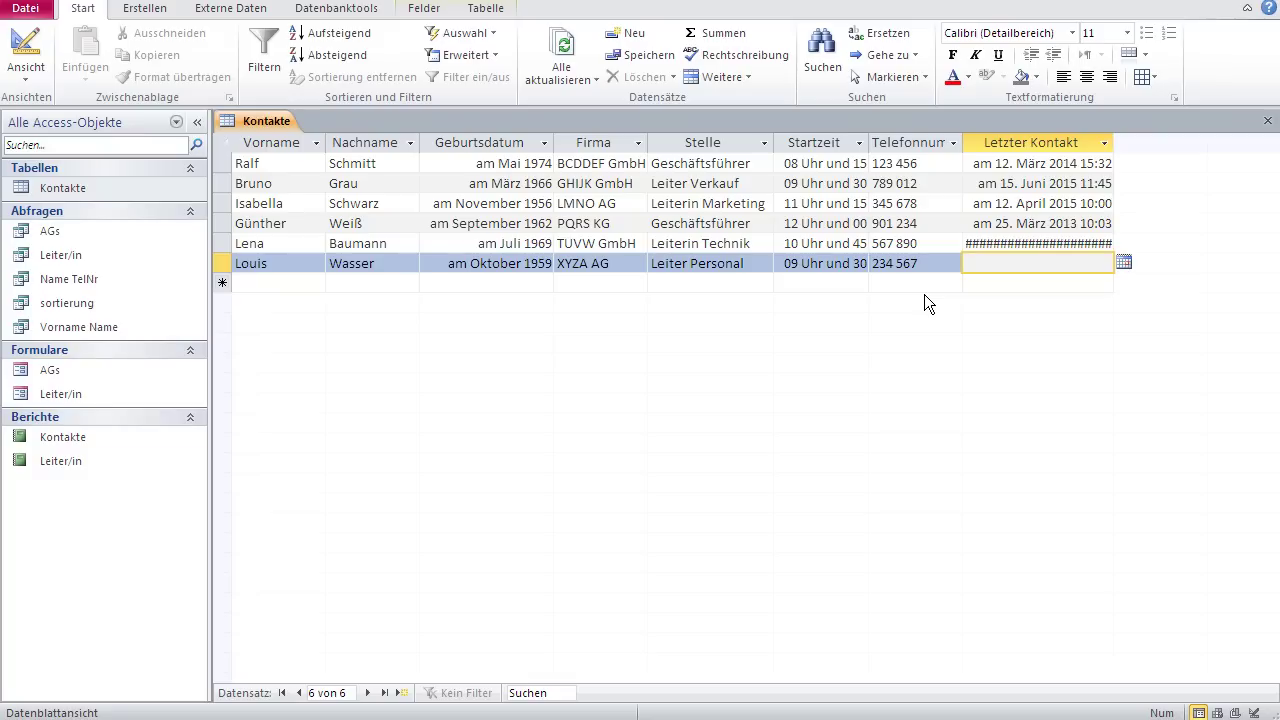
left_click_drag(1113, 142, 1113, 142)
double_click(1113, 142)
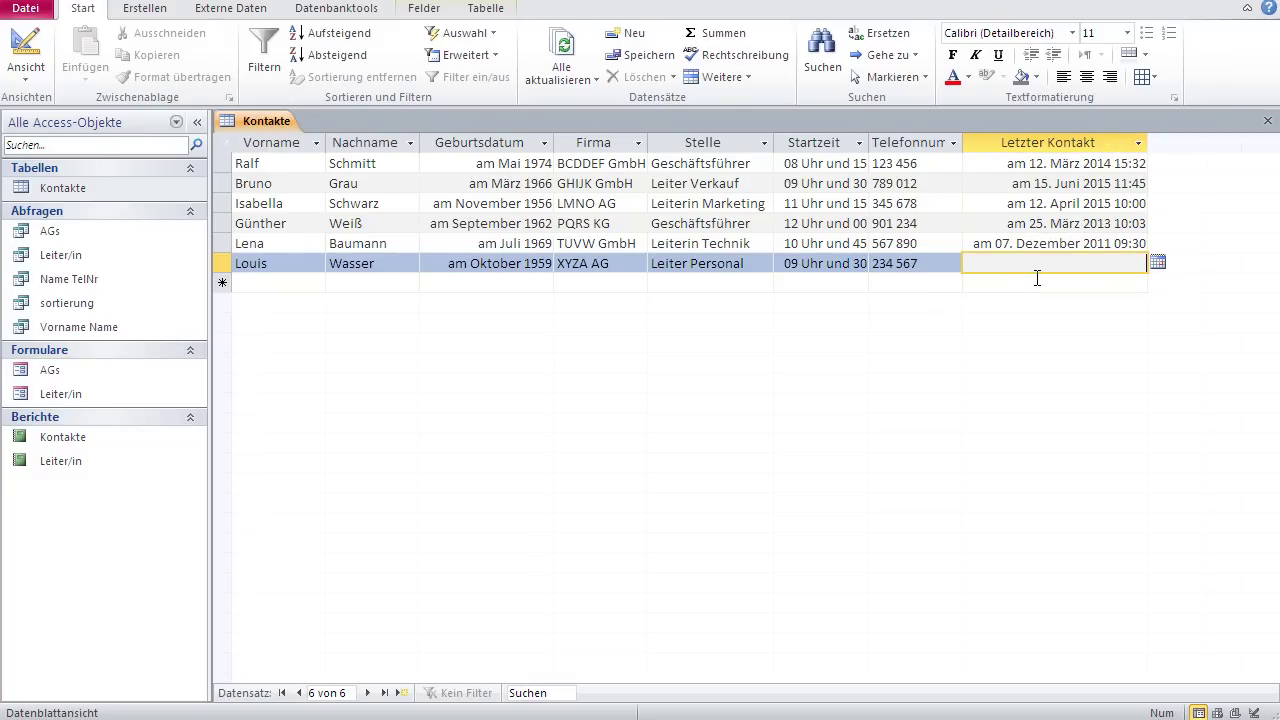
Step: Enter 11.11.11 5:30 as Letzter Kontakt in the sixth record
type("11.")
type("...")
type("11")
key("BackSpace")
key("BackSpace")
key("BackSpace")
key("BackSpace")
key("BackSpace")
type(".")
type("11.")
type("11")
type(" 5")
type(":")
type("30")
left_click(1033, 243)
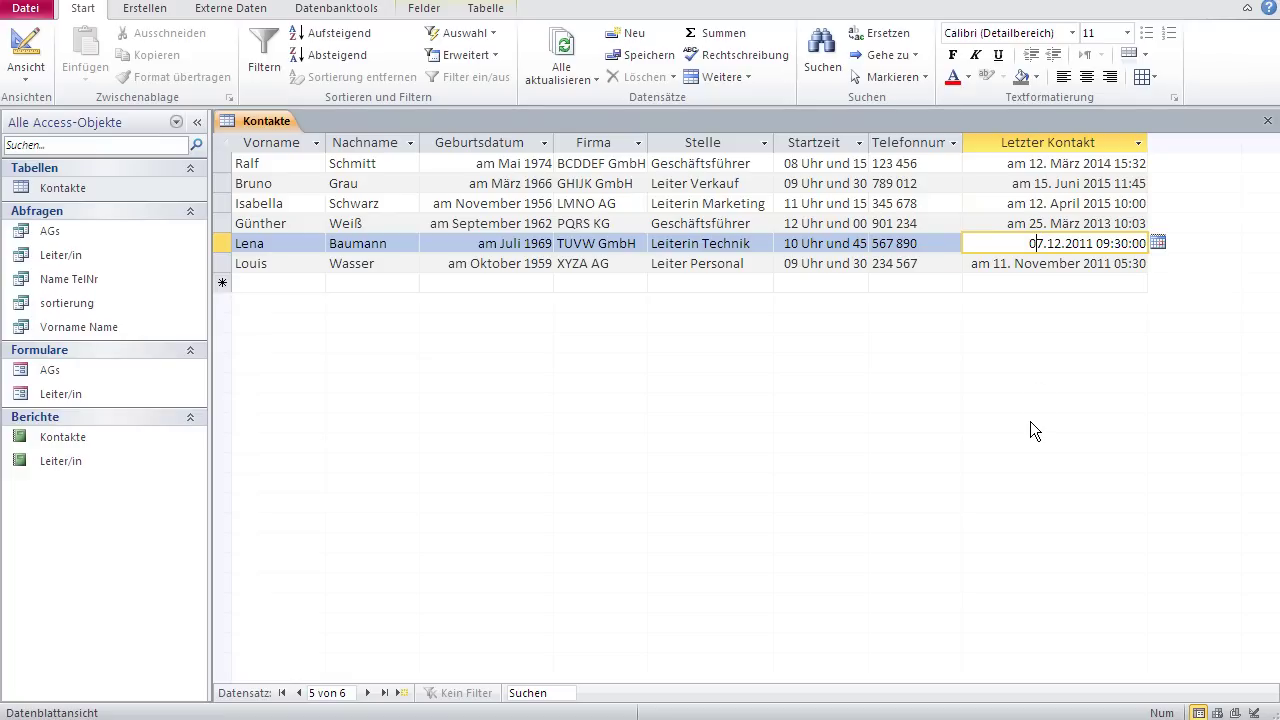
left_click(1052, 223)
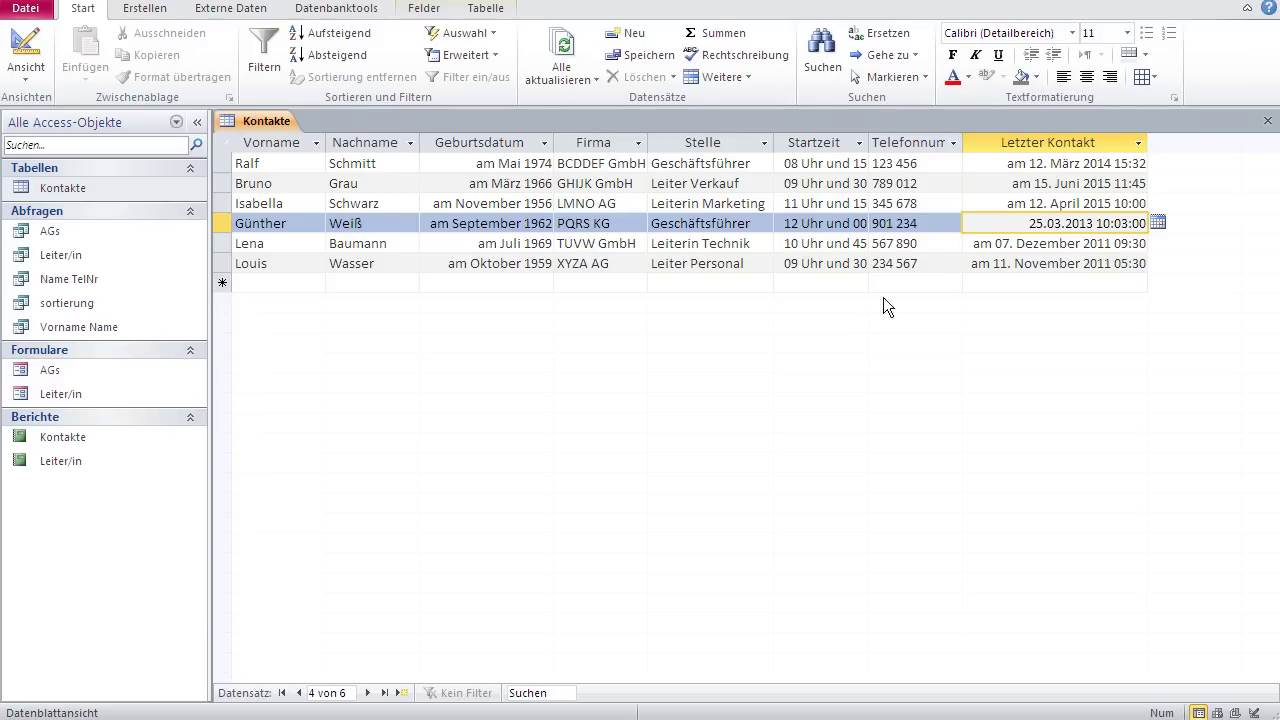
Step: Return to Design view and review the predefined display formats offered for Letzter Kontakt
left_click(40, 42)
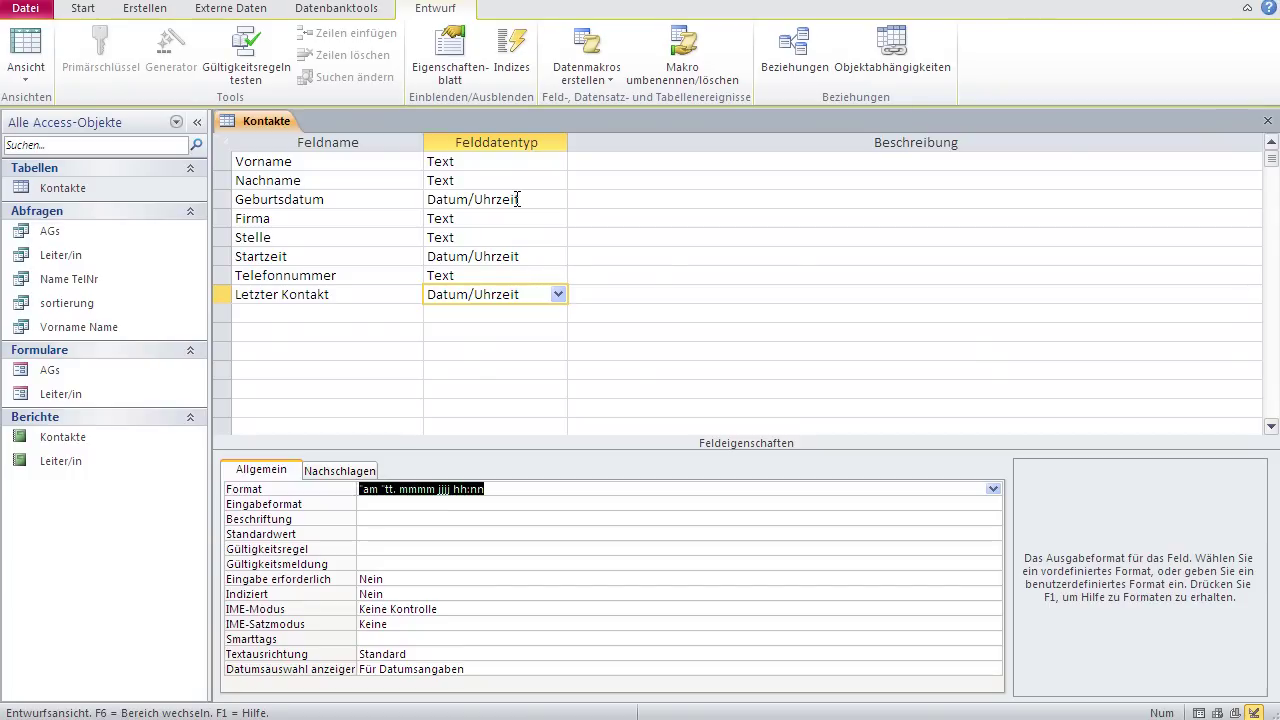
left_click(992, 489)
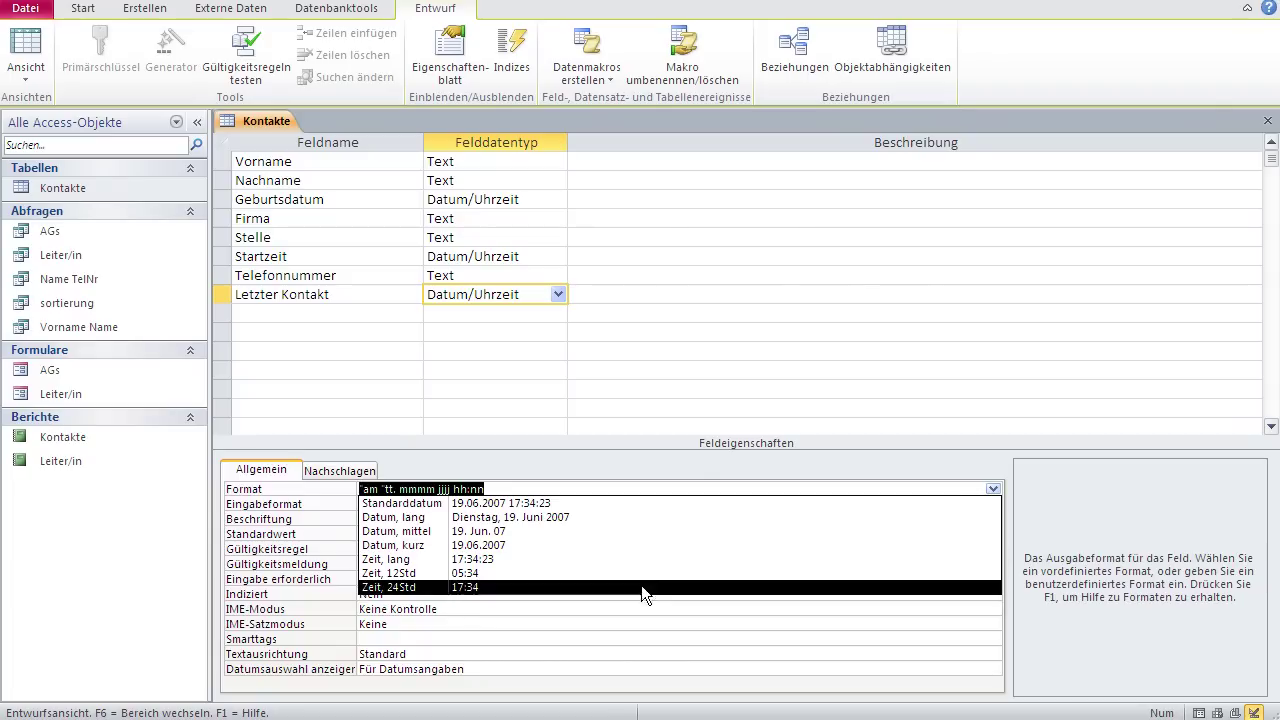
left_click(569, 487)
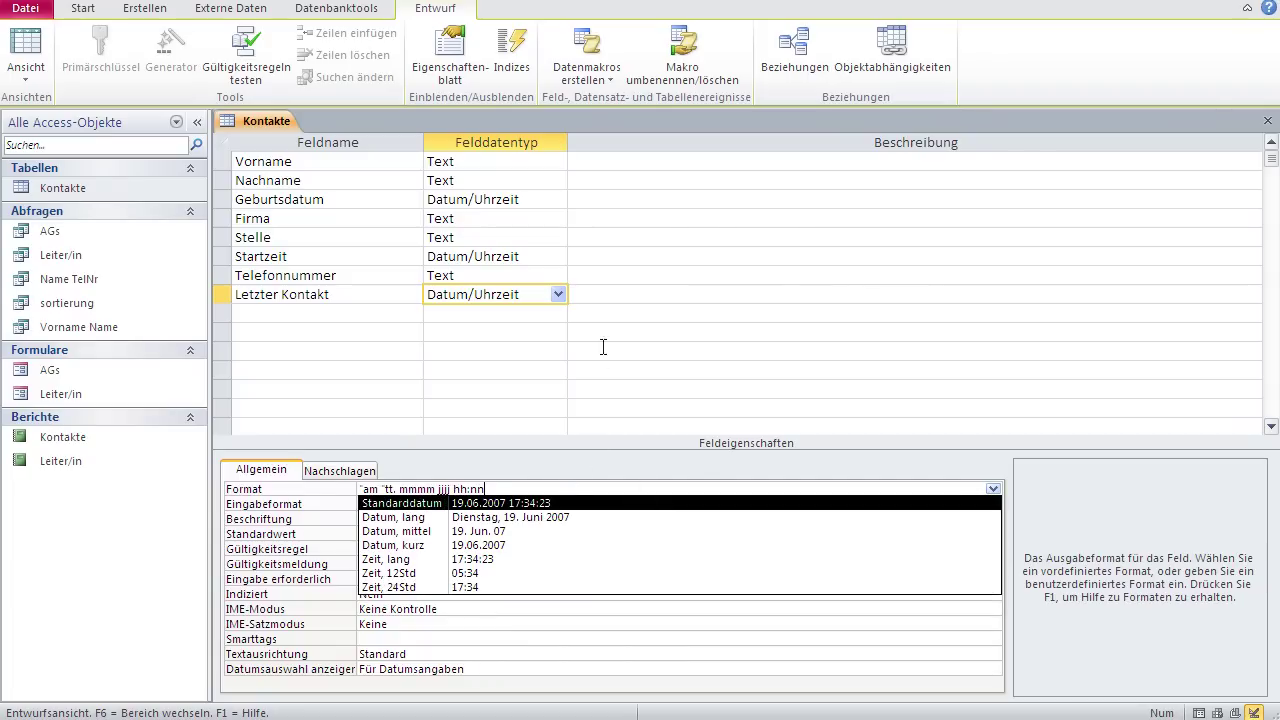
left_click(620, 300)
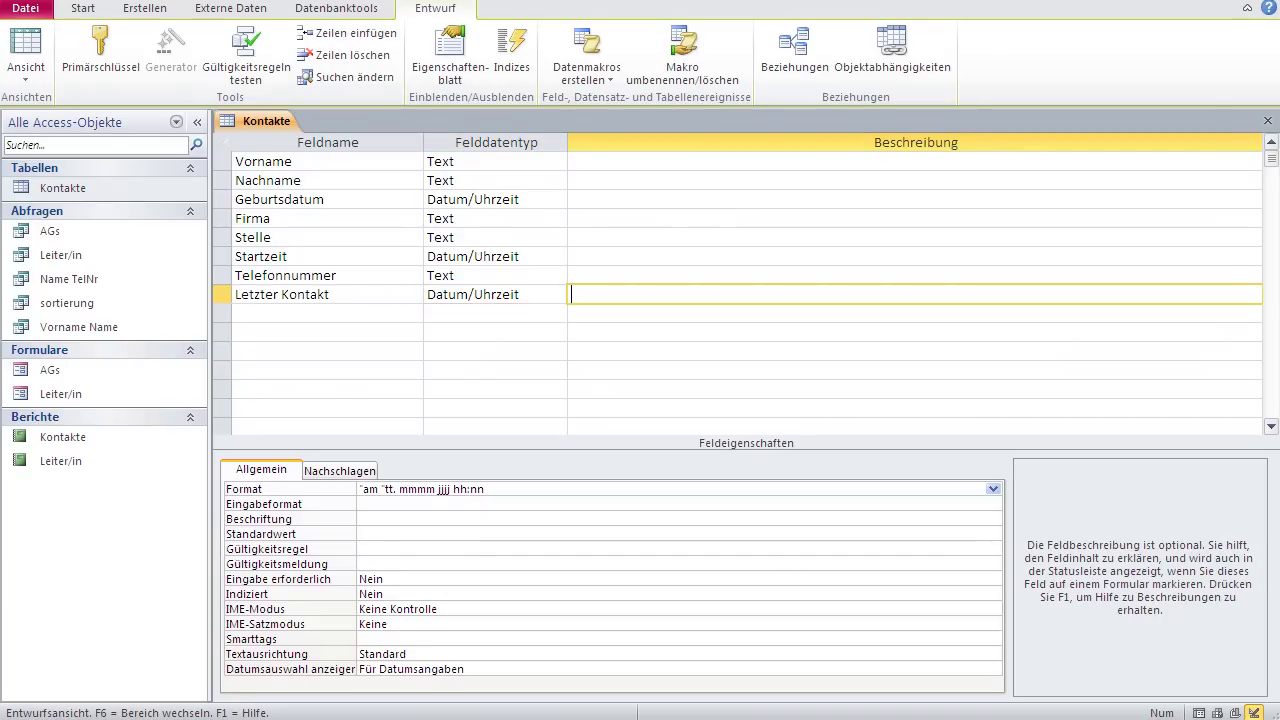
Step: Switch to the empty Excel workbook and enter the date and time 12.10.13 08:15 in cell E2
key("alt+Tab")
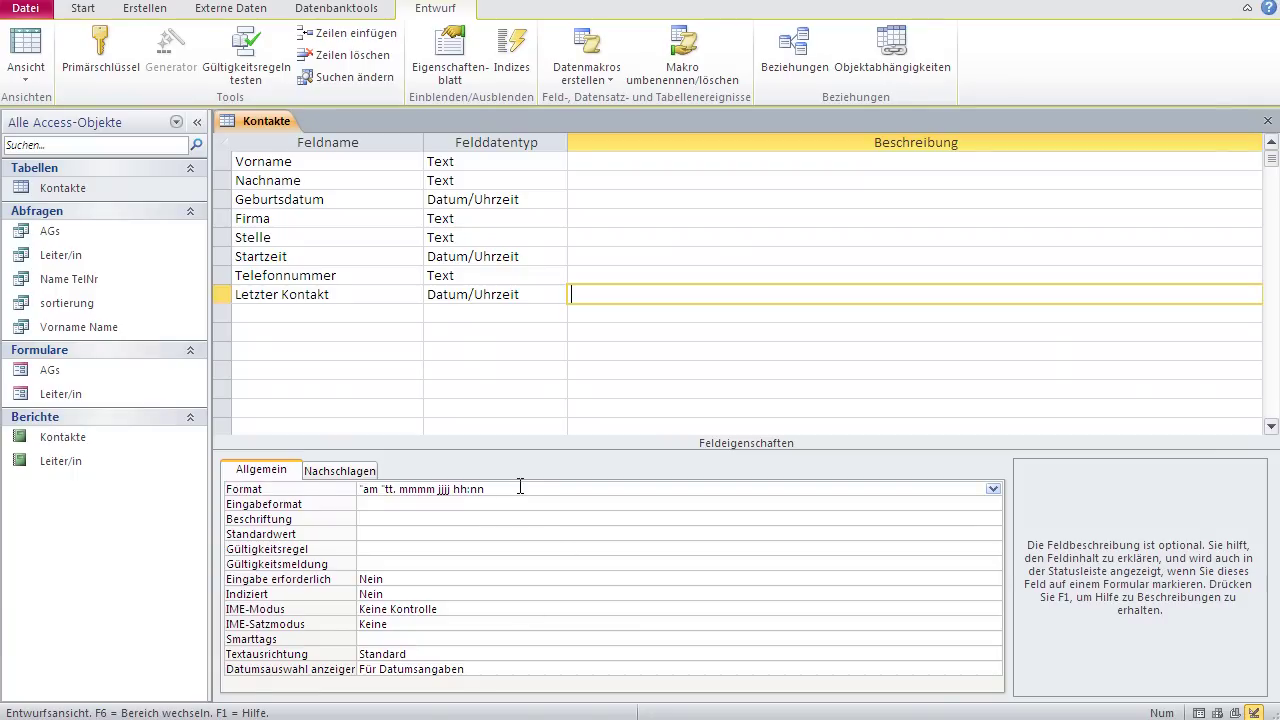
left_click(520, 487)
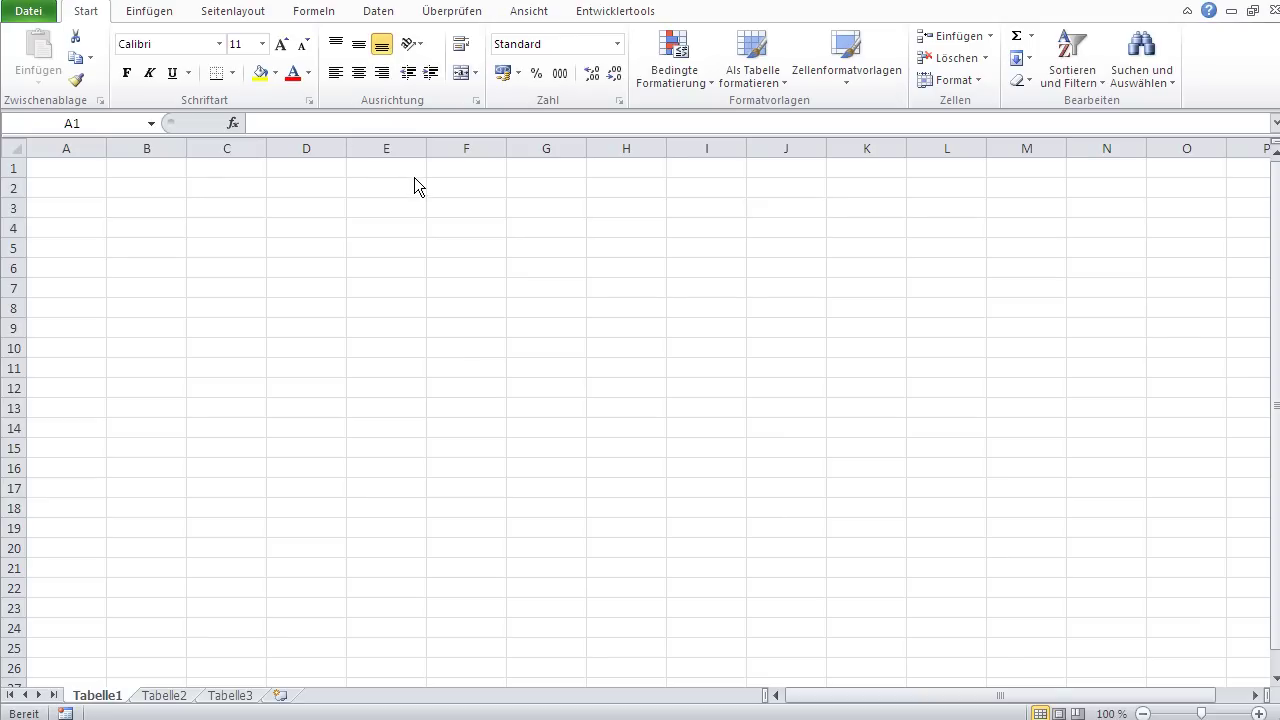
left_click(386, 194)
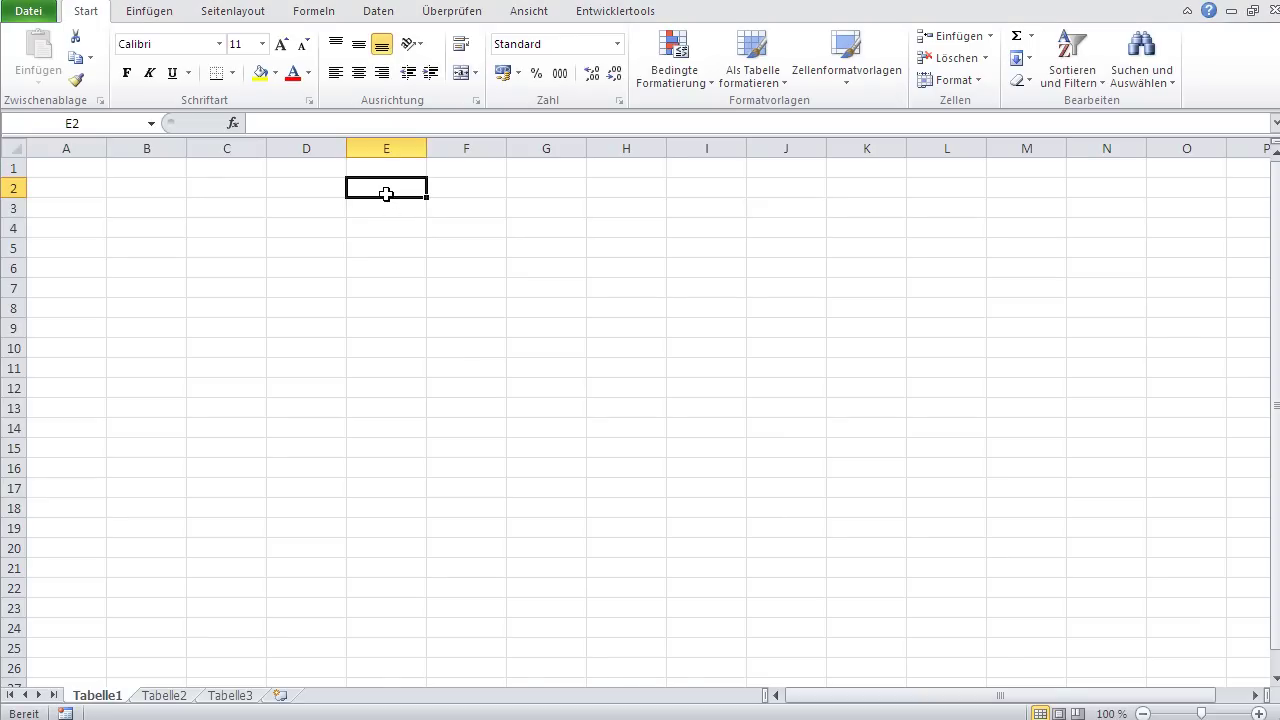
type("12.")
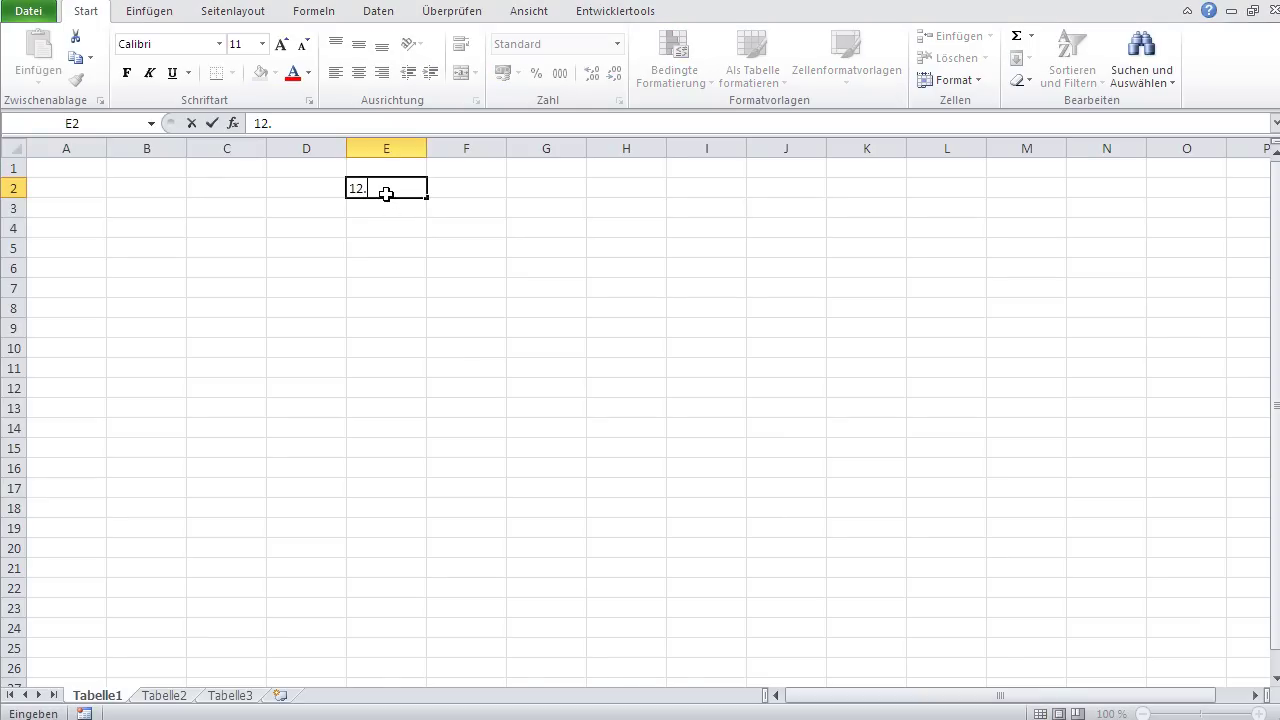
type("10.13 08:15")
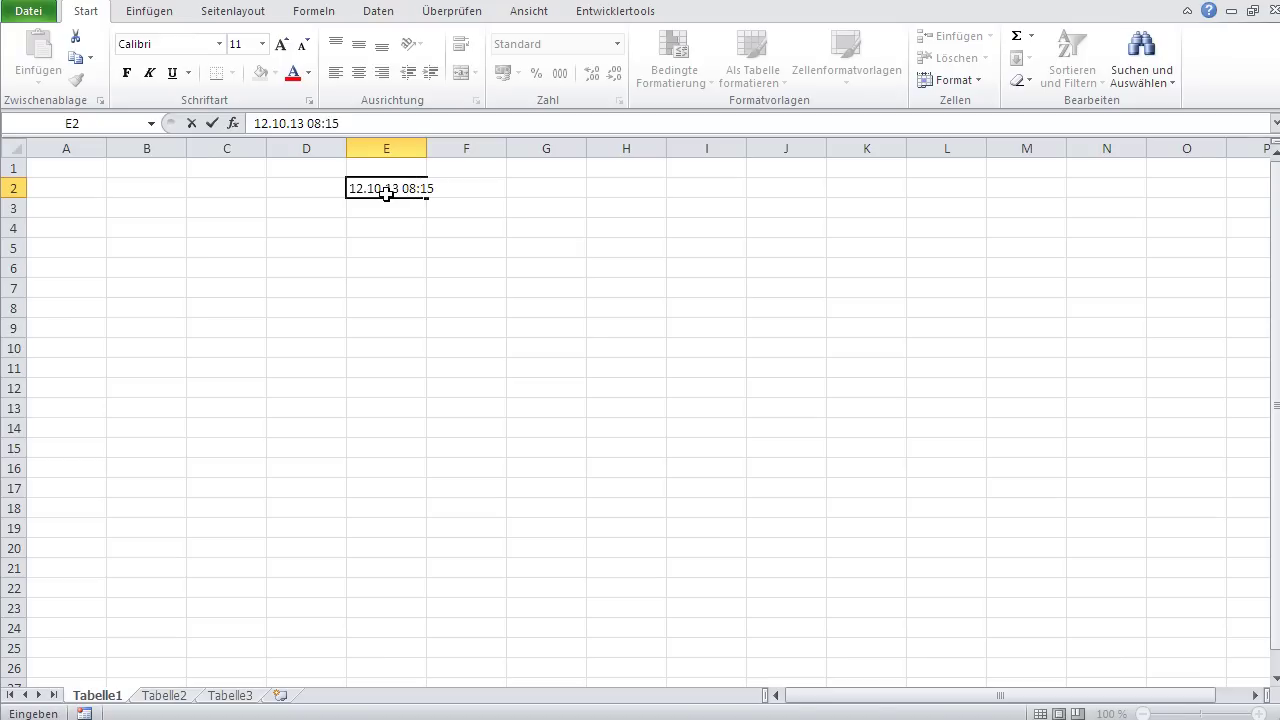
key("Return")
Step: Apply the custom number format "am "TT. MMMM JJJJ hh:mm to the whole of column E
left_click(387, 148)
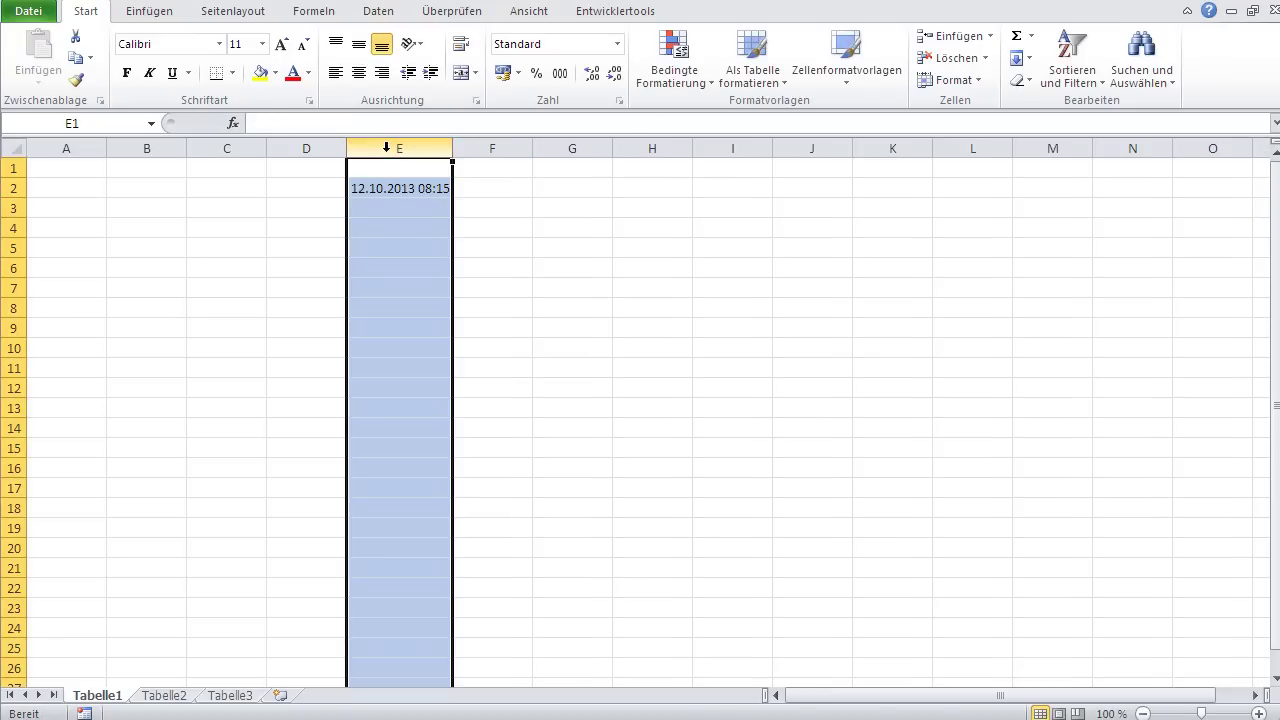
left_click(979, 81)
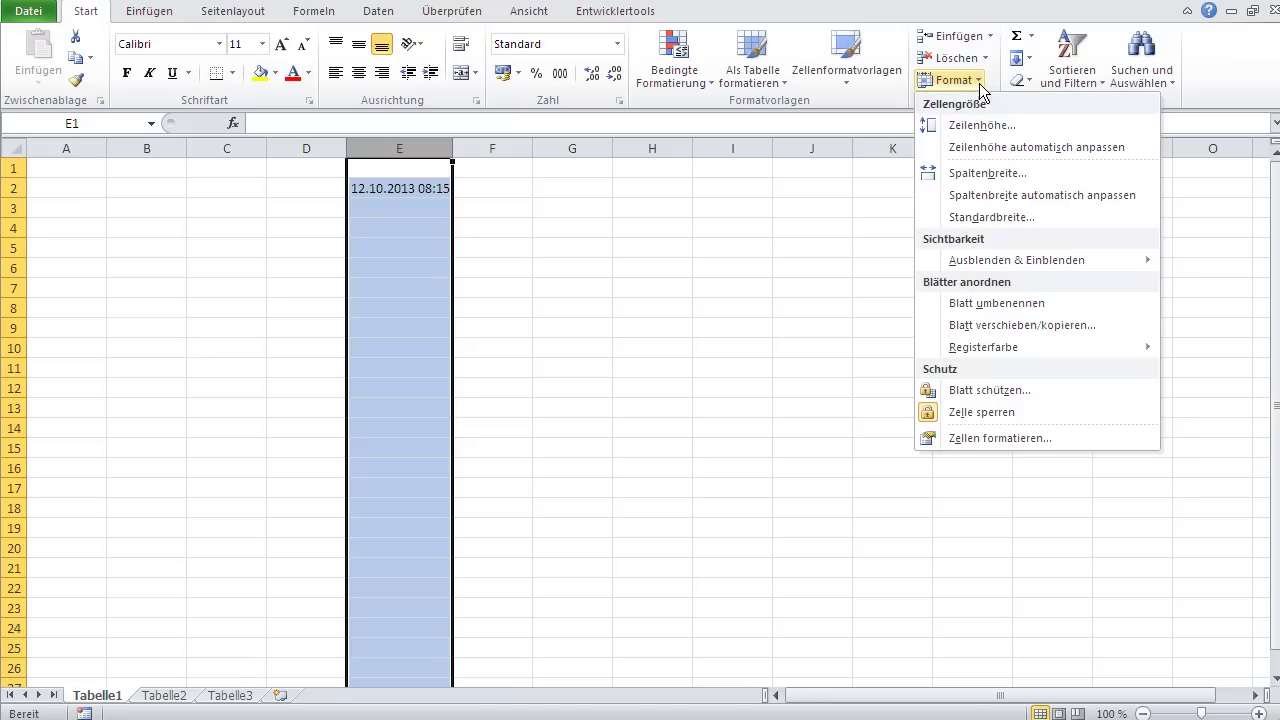
left_click(971, 440)
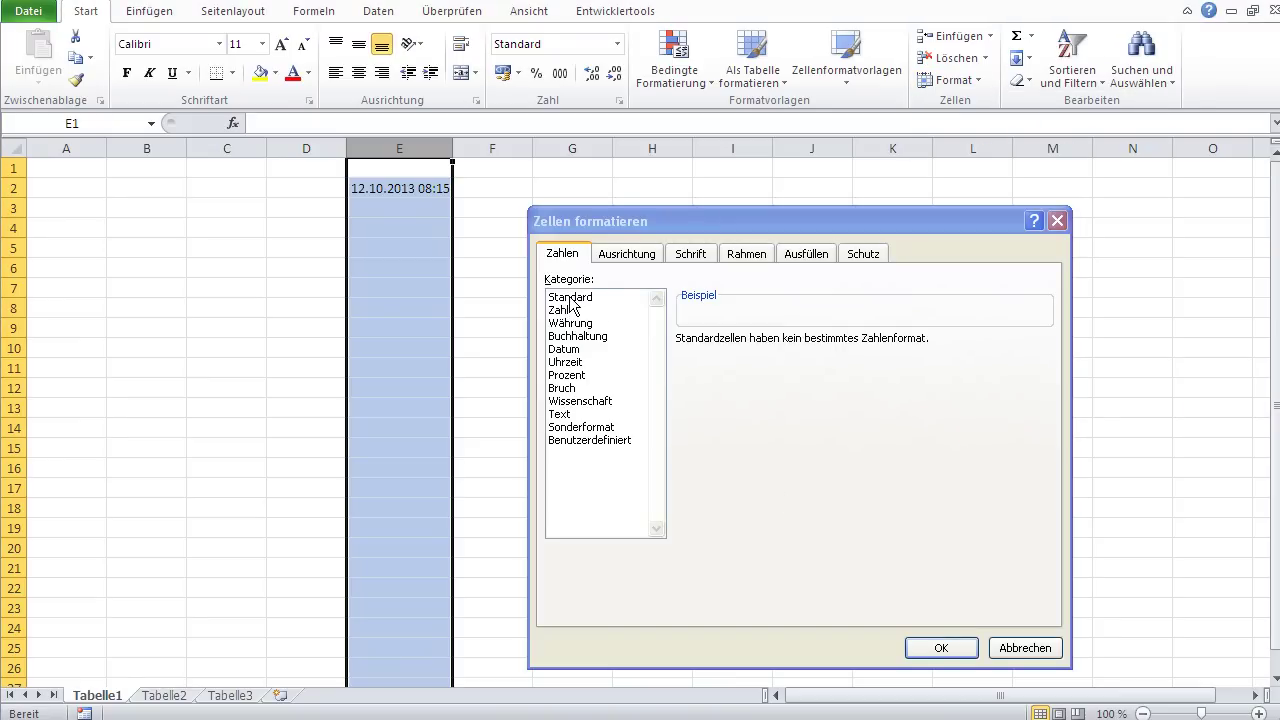
left_click(578, 442)
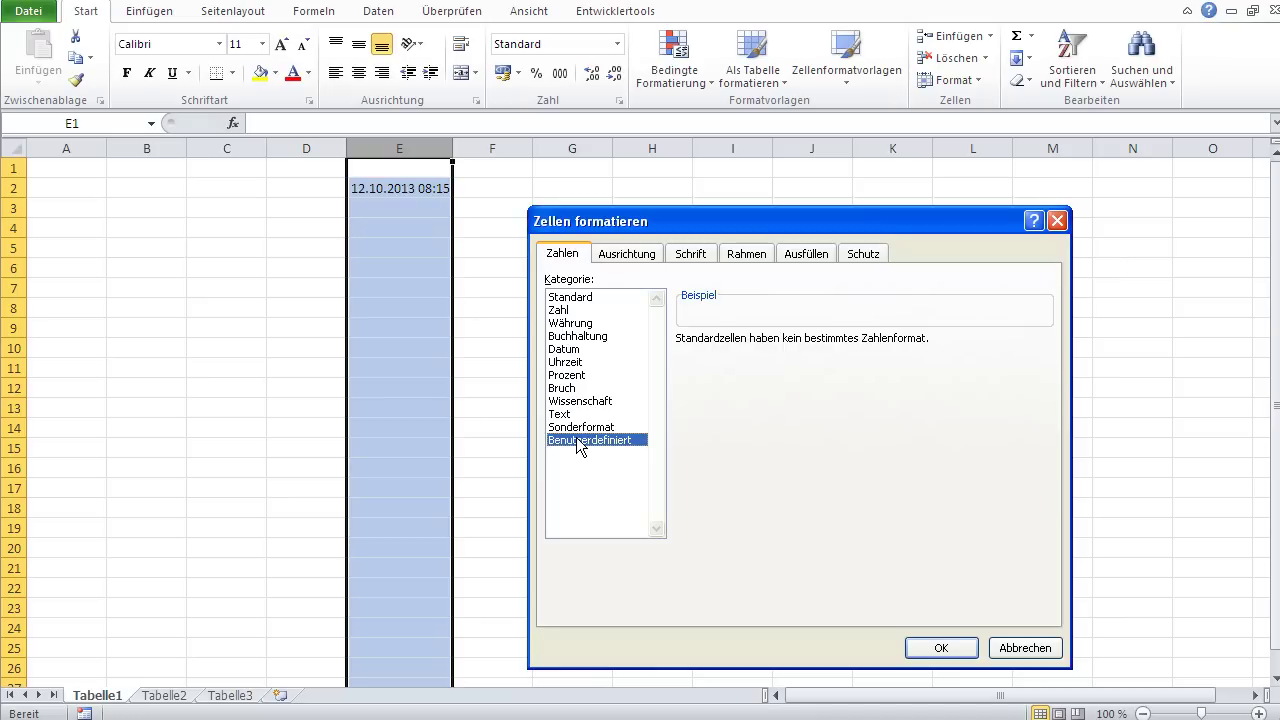
double_click(744, 357)
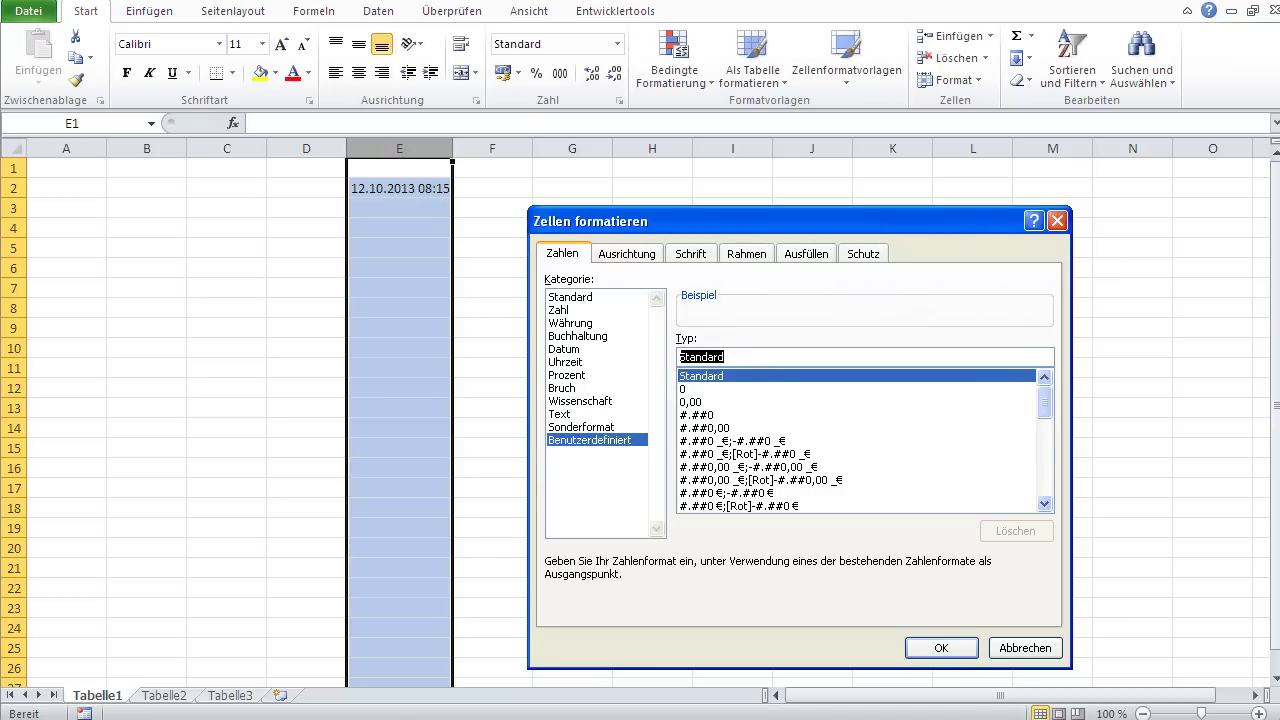
type("\"")
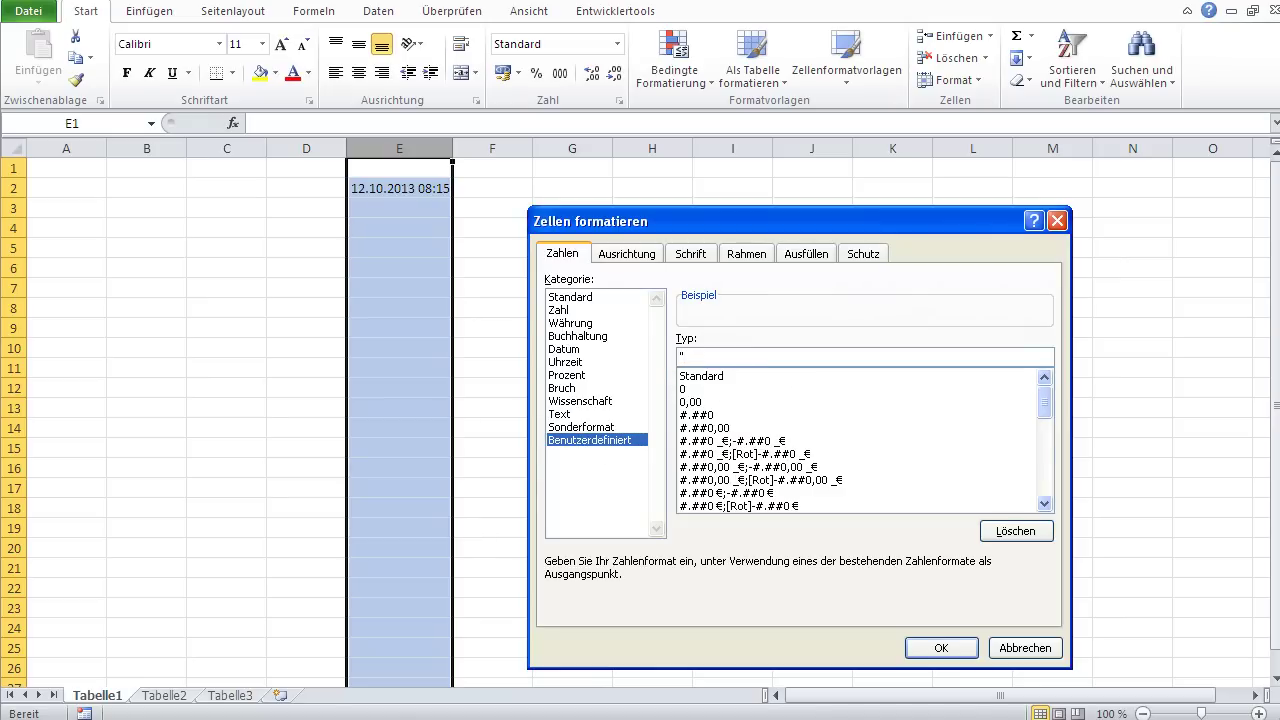
type("am \"TT. MMMM JJJJ hh:mm")
left_click(941, 648)
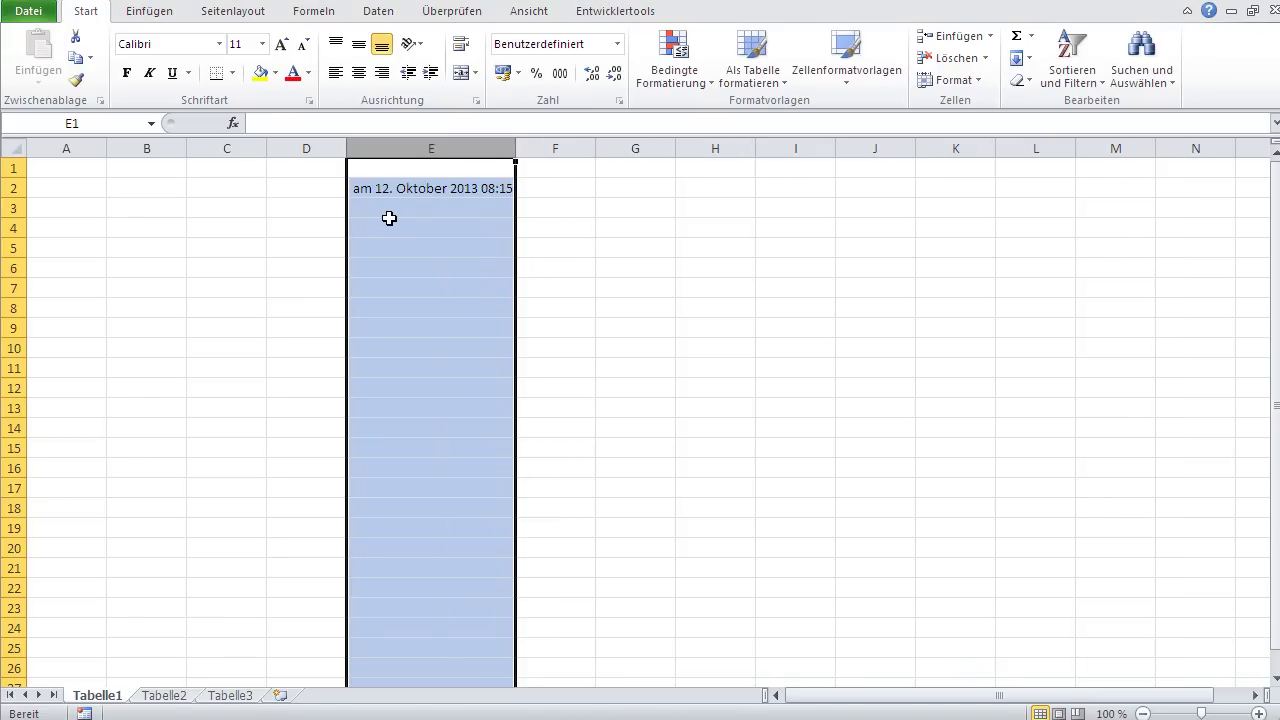
Step: Review column E's custom format code and compare the Datum and Benutzerdefiniert format categories without changing the format
left_click(976, 86)
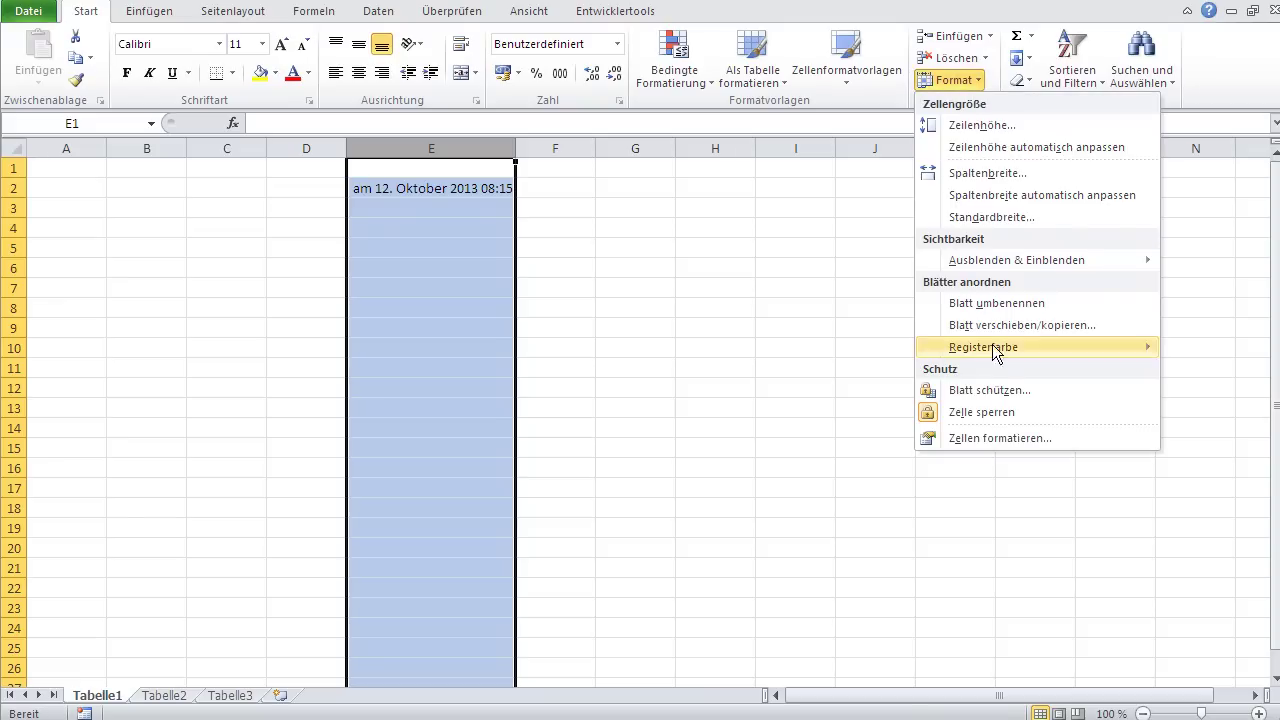
left_click(1000, 440)
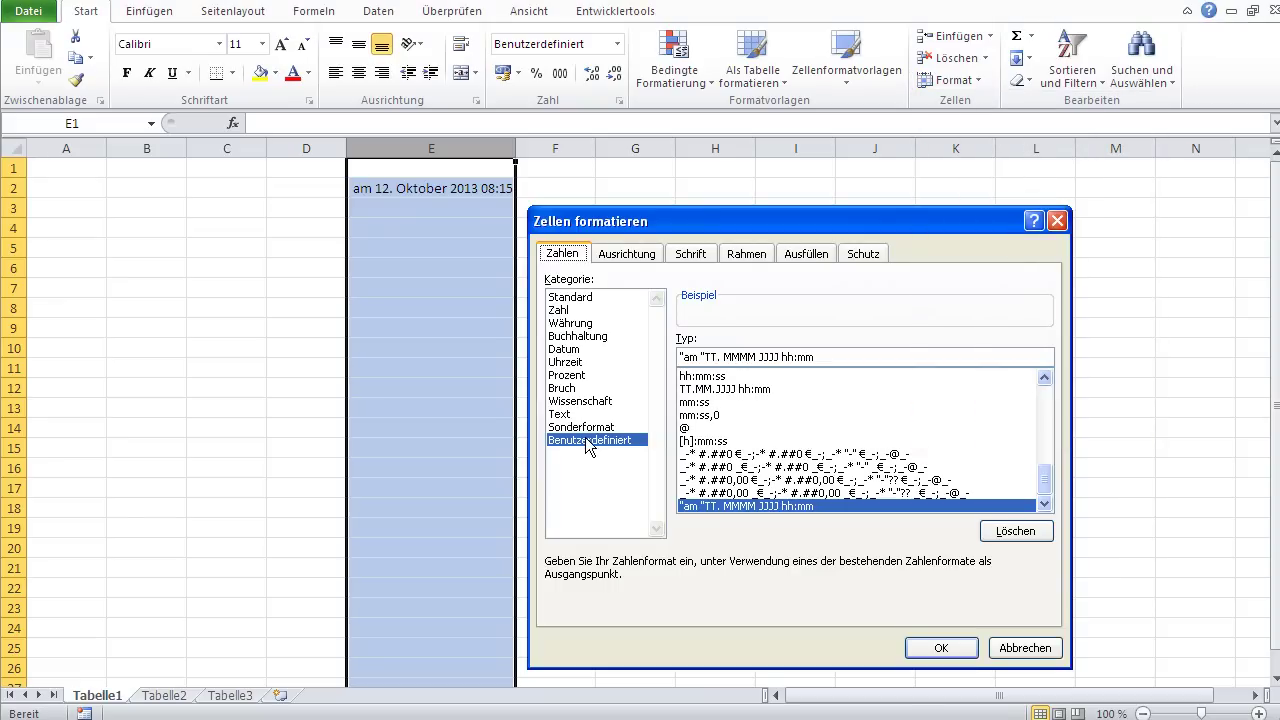
left_click_drag(816, 357, 643, 362)
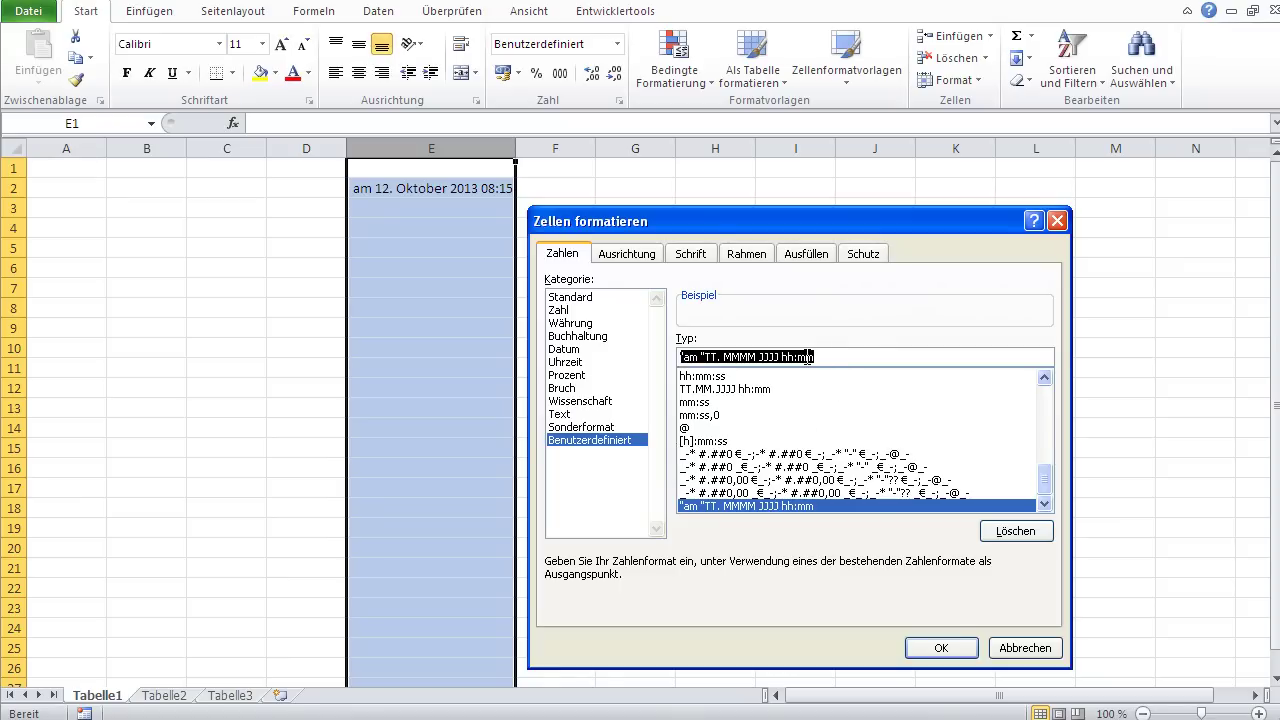
left_click(570, 350)
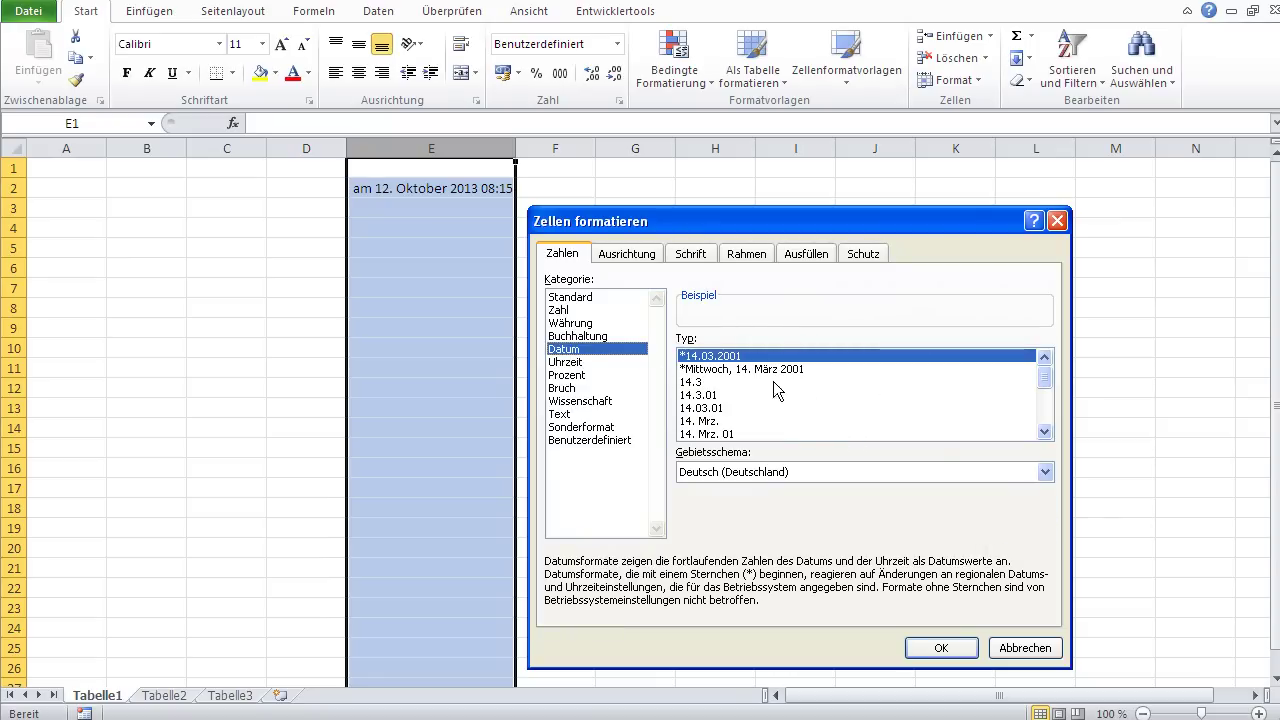
left_click(580, 440)
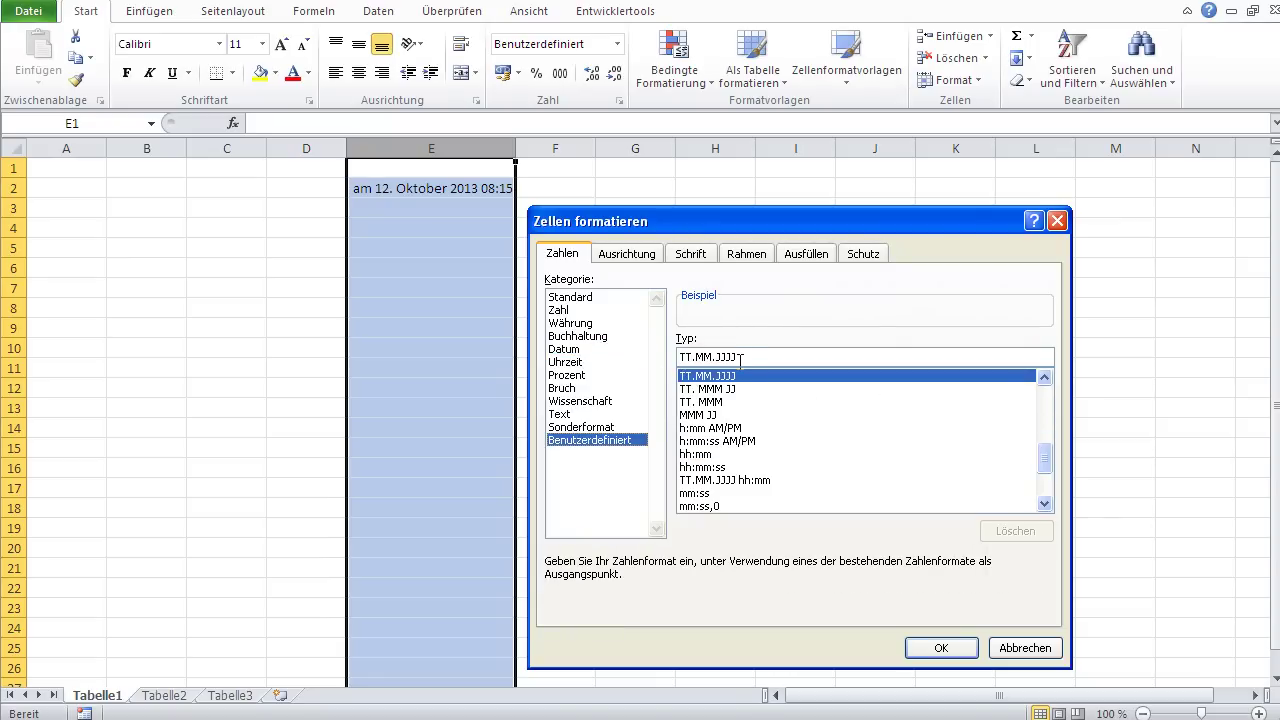
left_click(1010, 649)
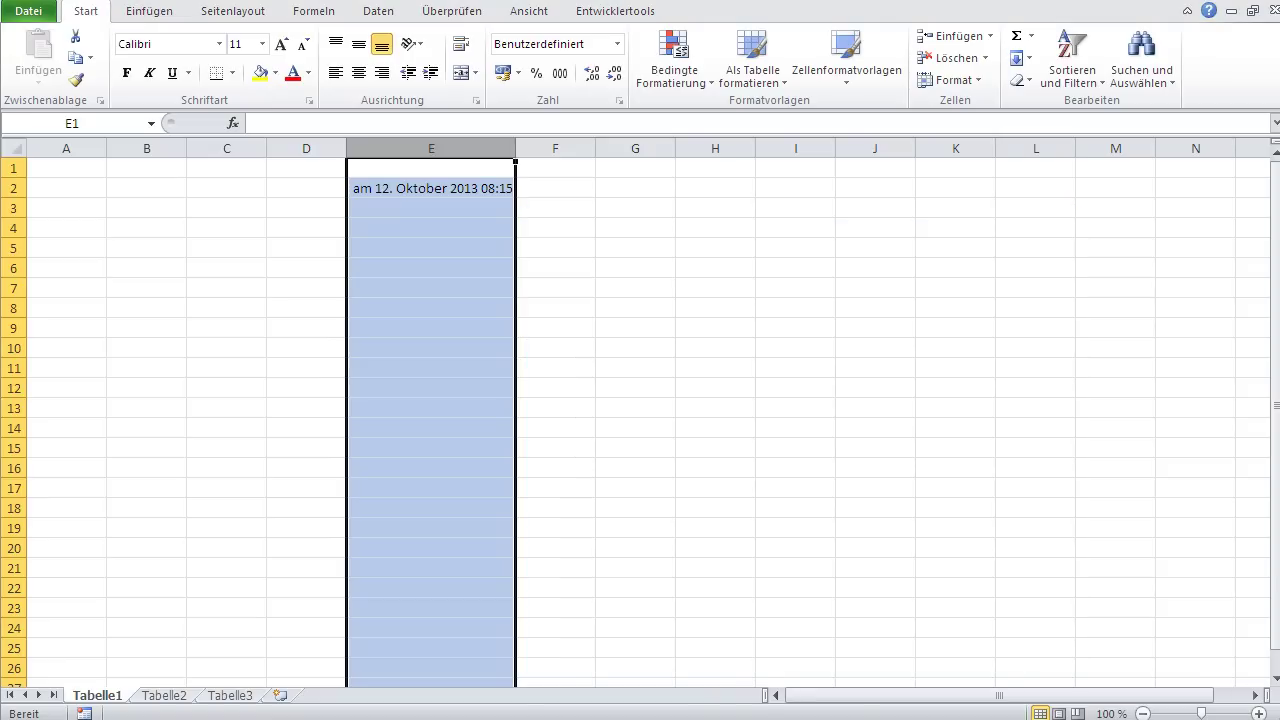